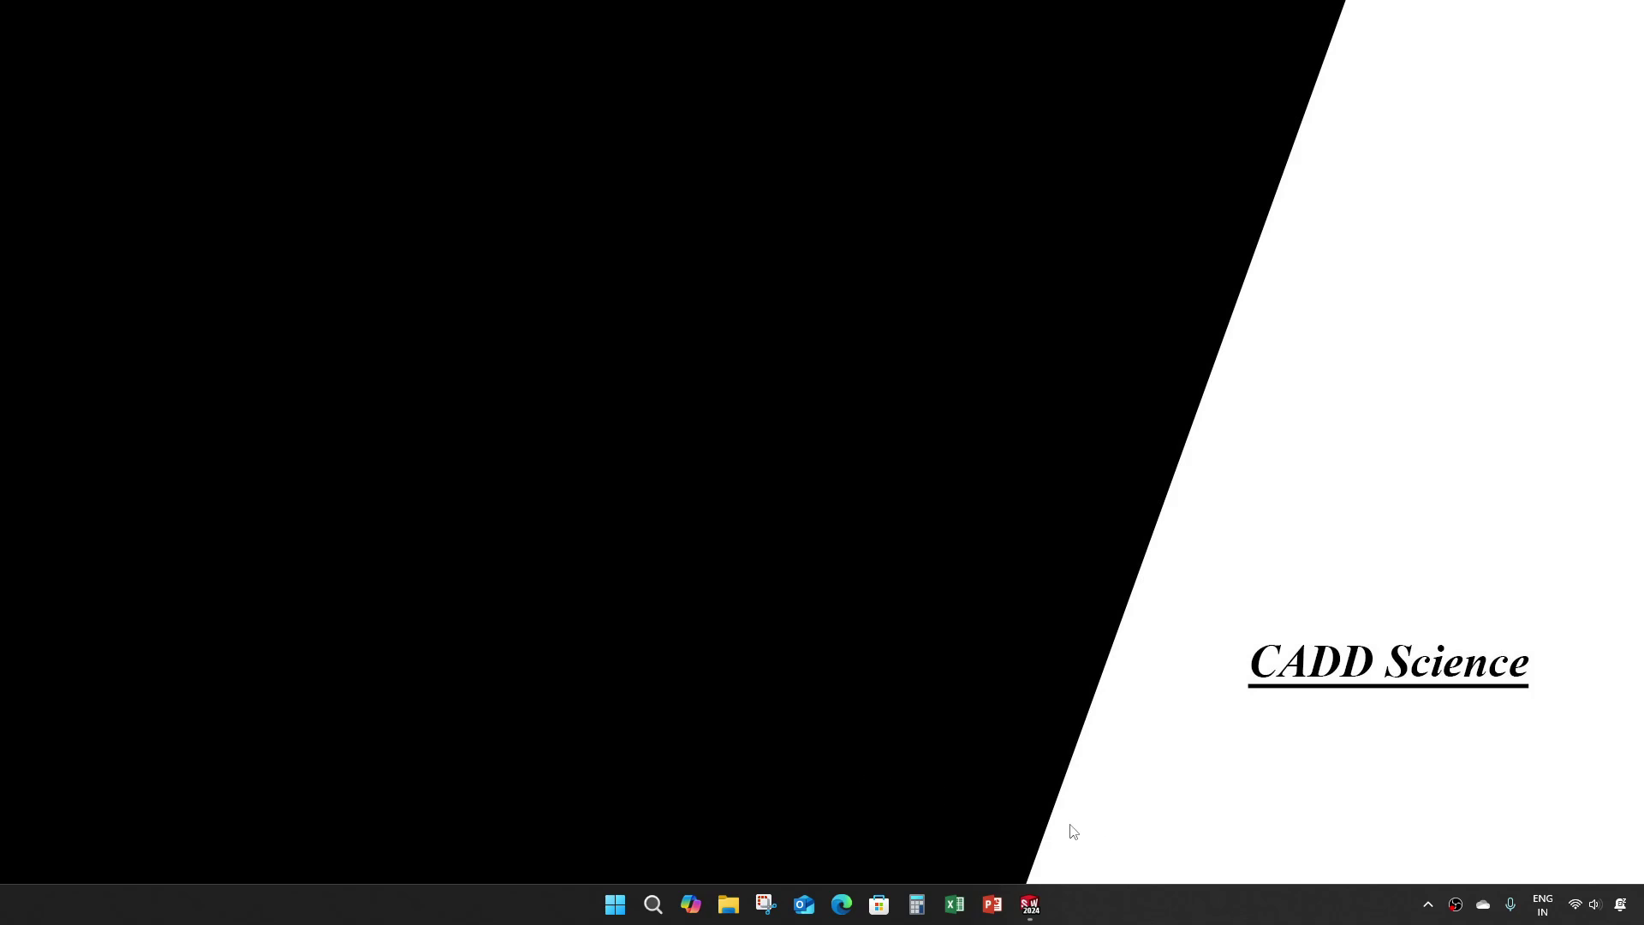
Switch to SOLIDWORKS 2024 and create a new part document.
click(1033, 904)
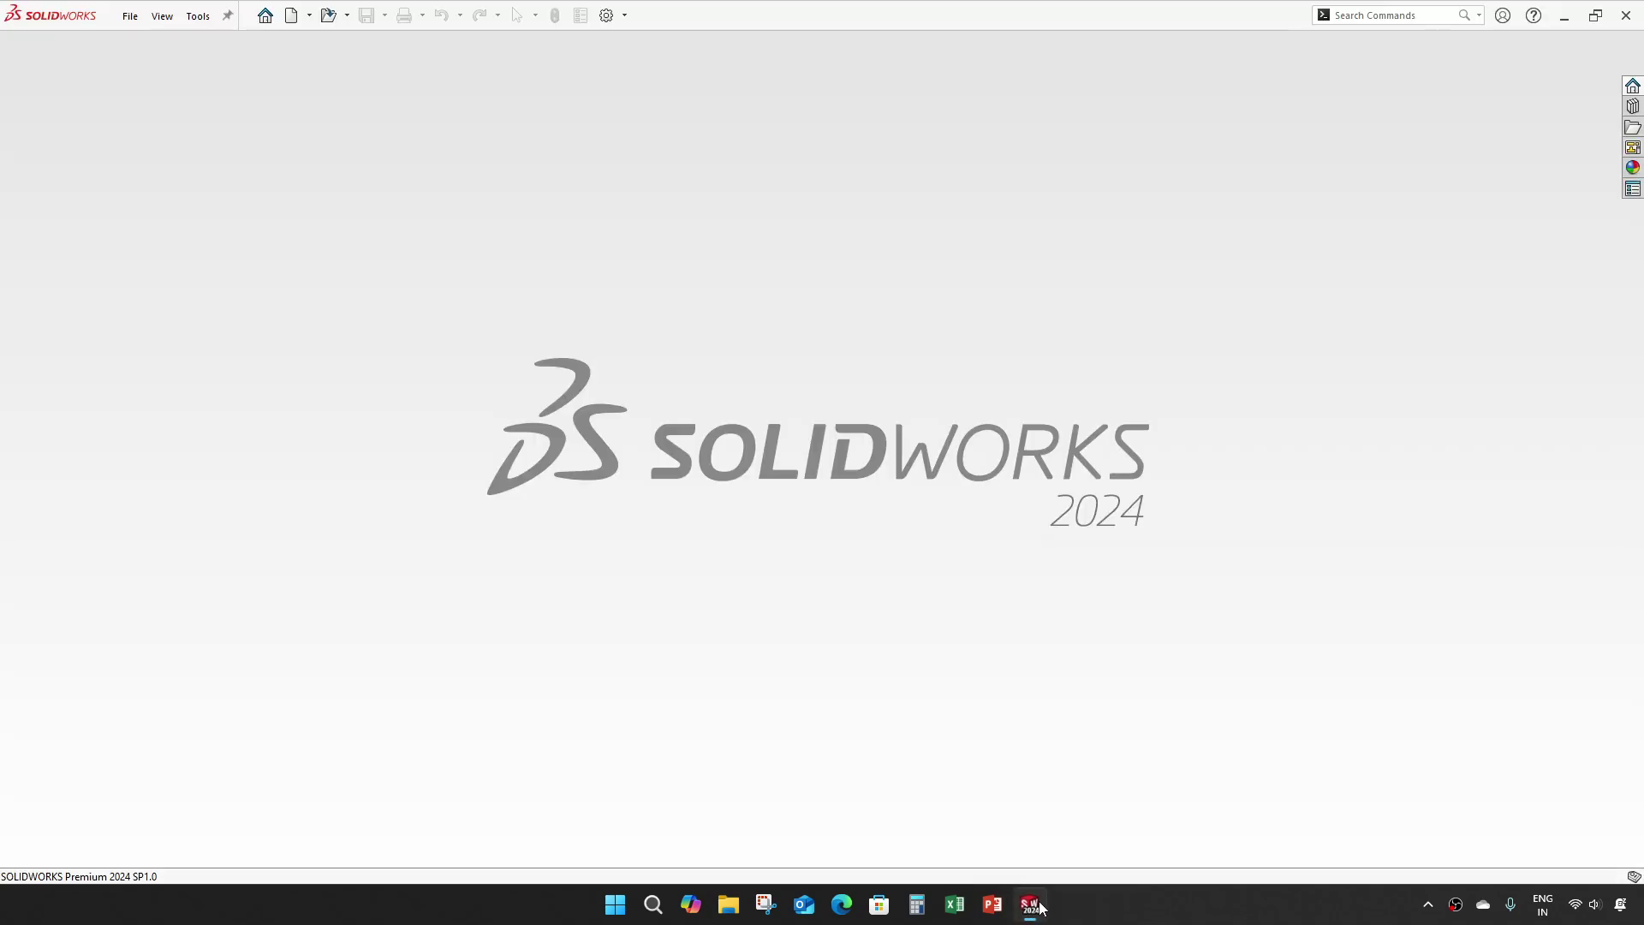
click(131, 16)
click(154, 45)
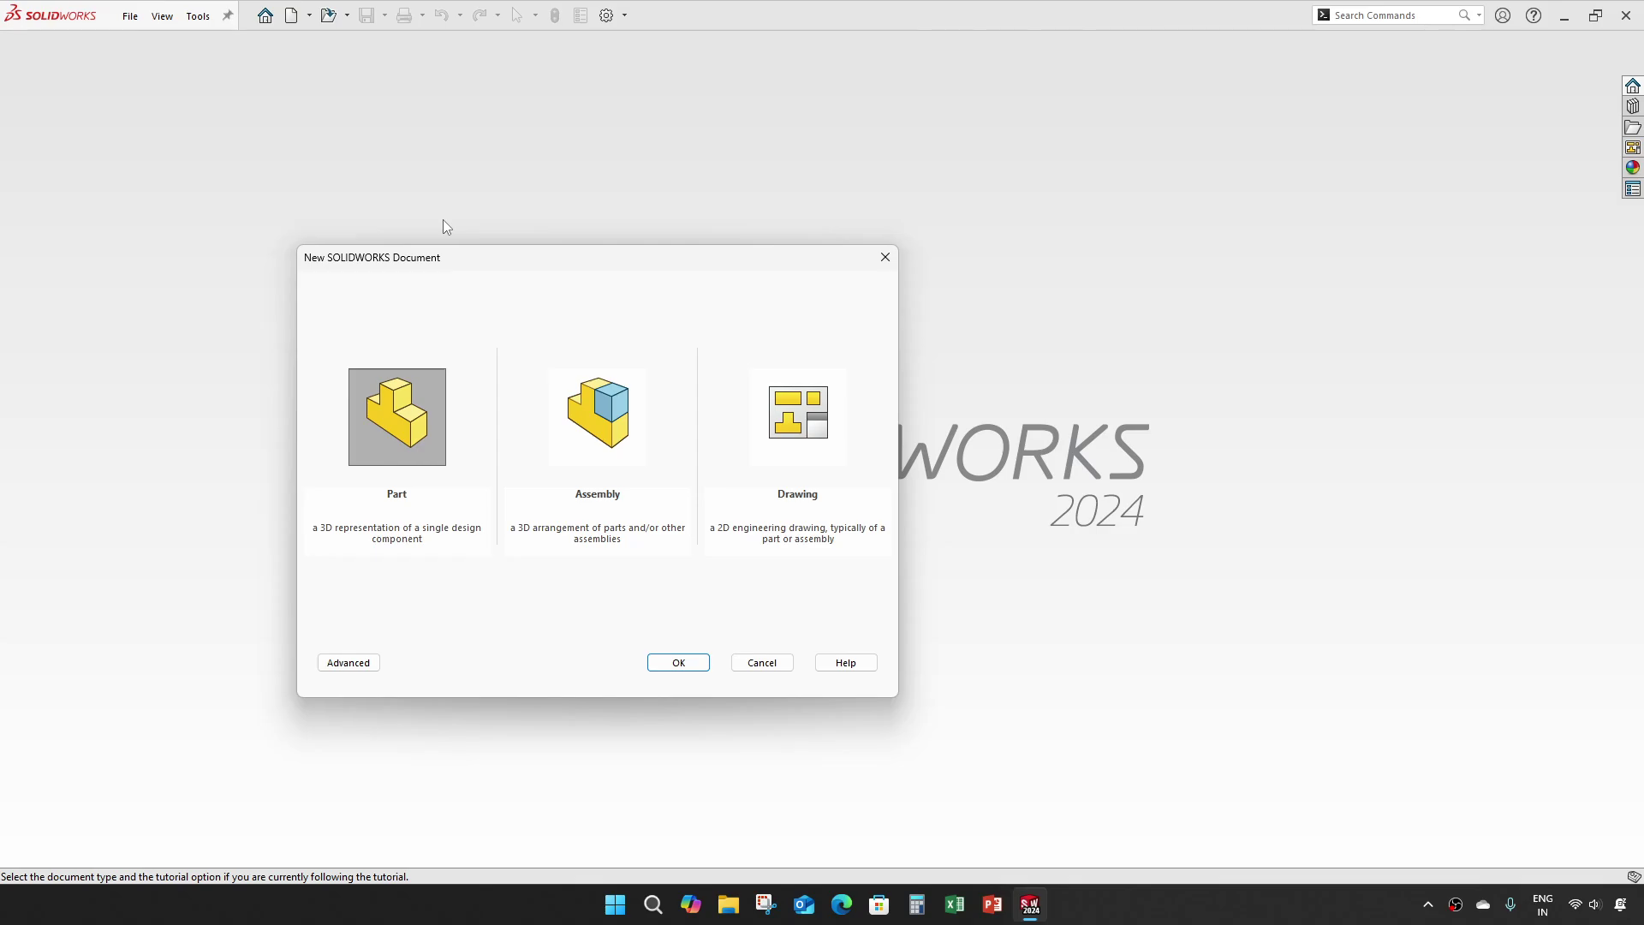
click(615, 416)
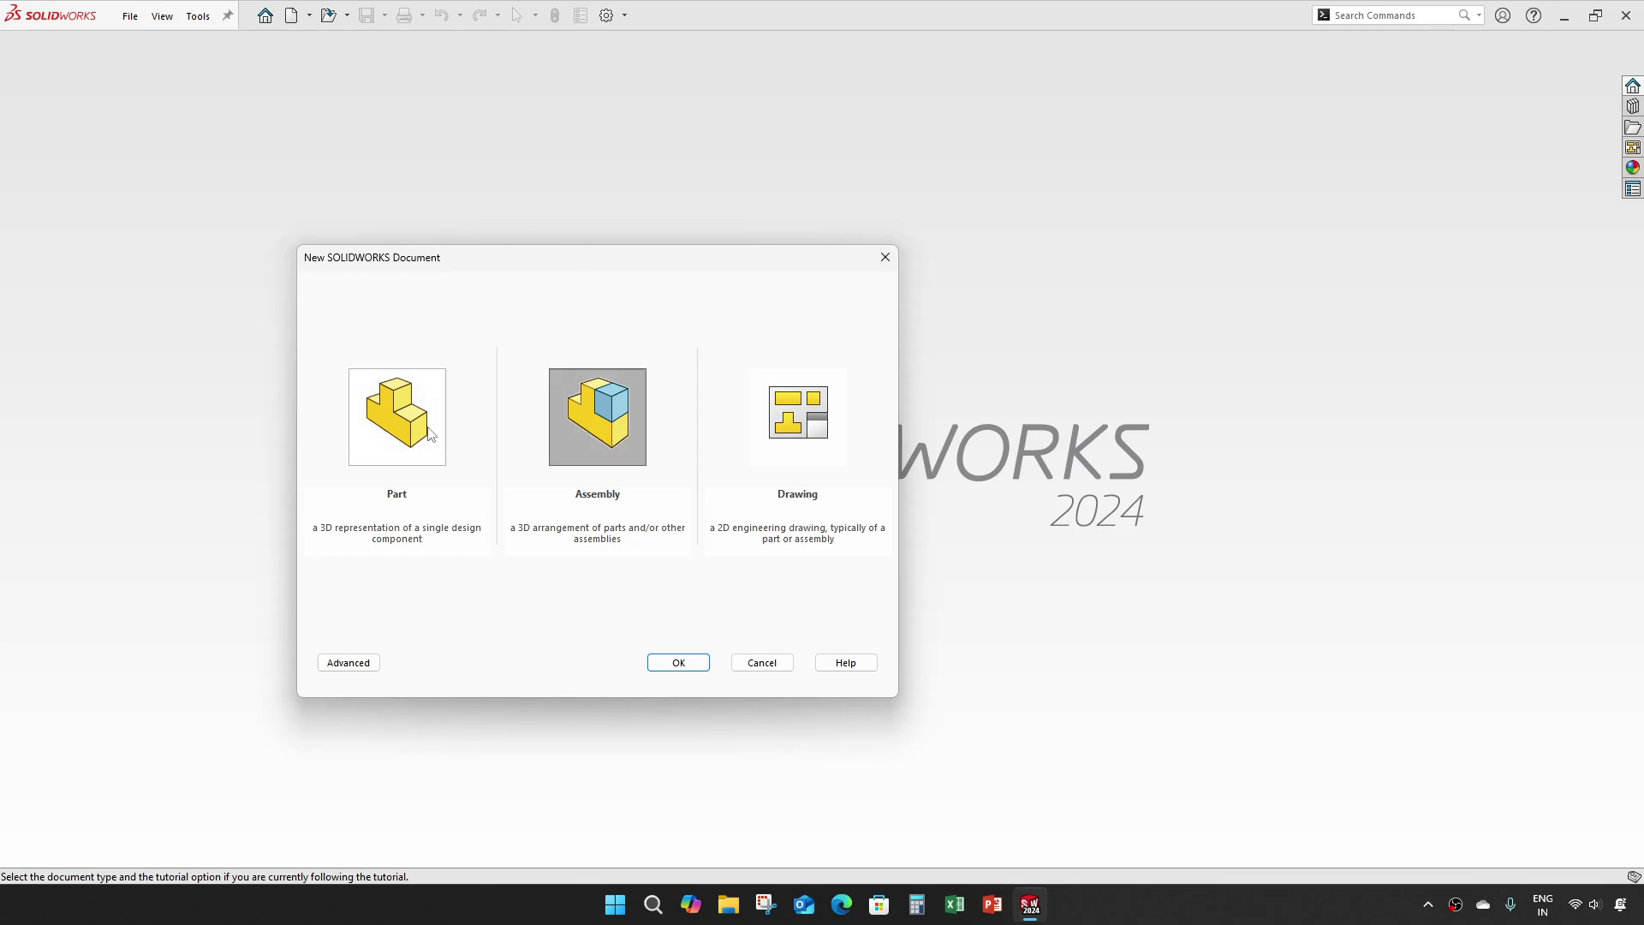
click(428, 434)
click(673, 663)
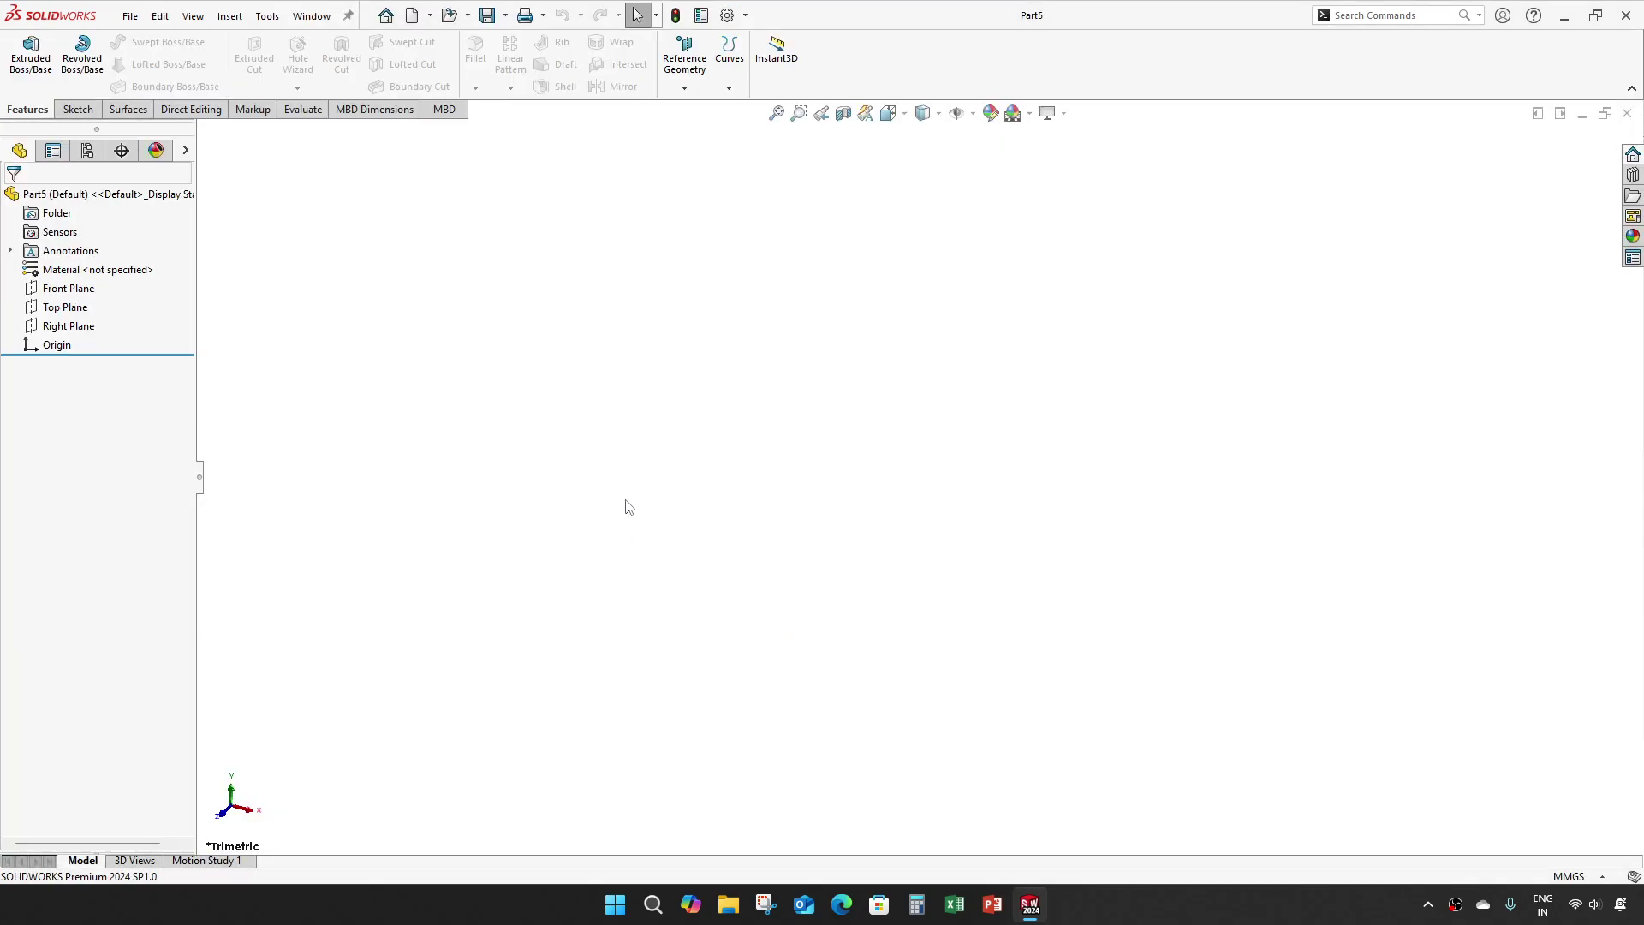
Save the new part as TURBINE LINK in the JET ENGINE folder.
key(ctrl+s)
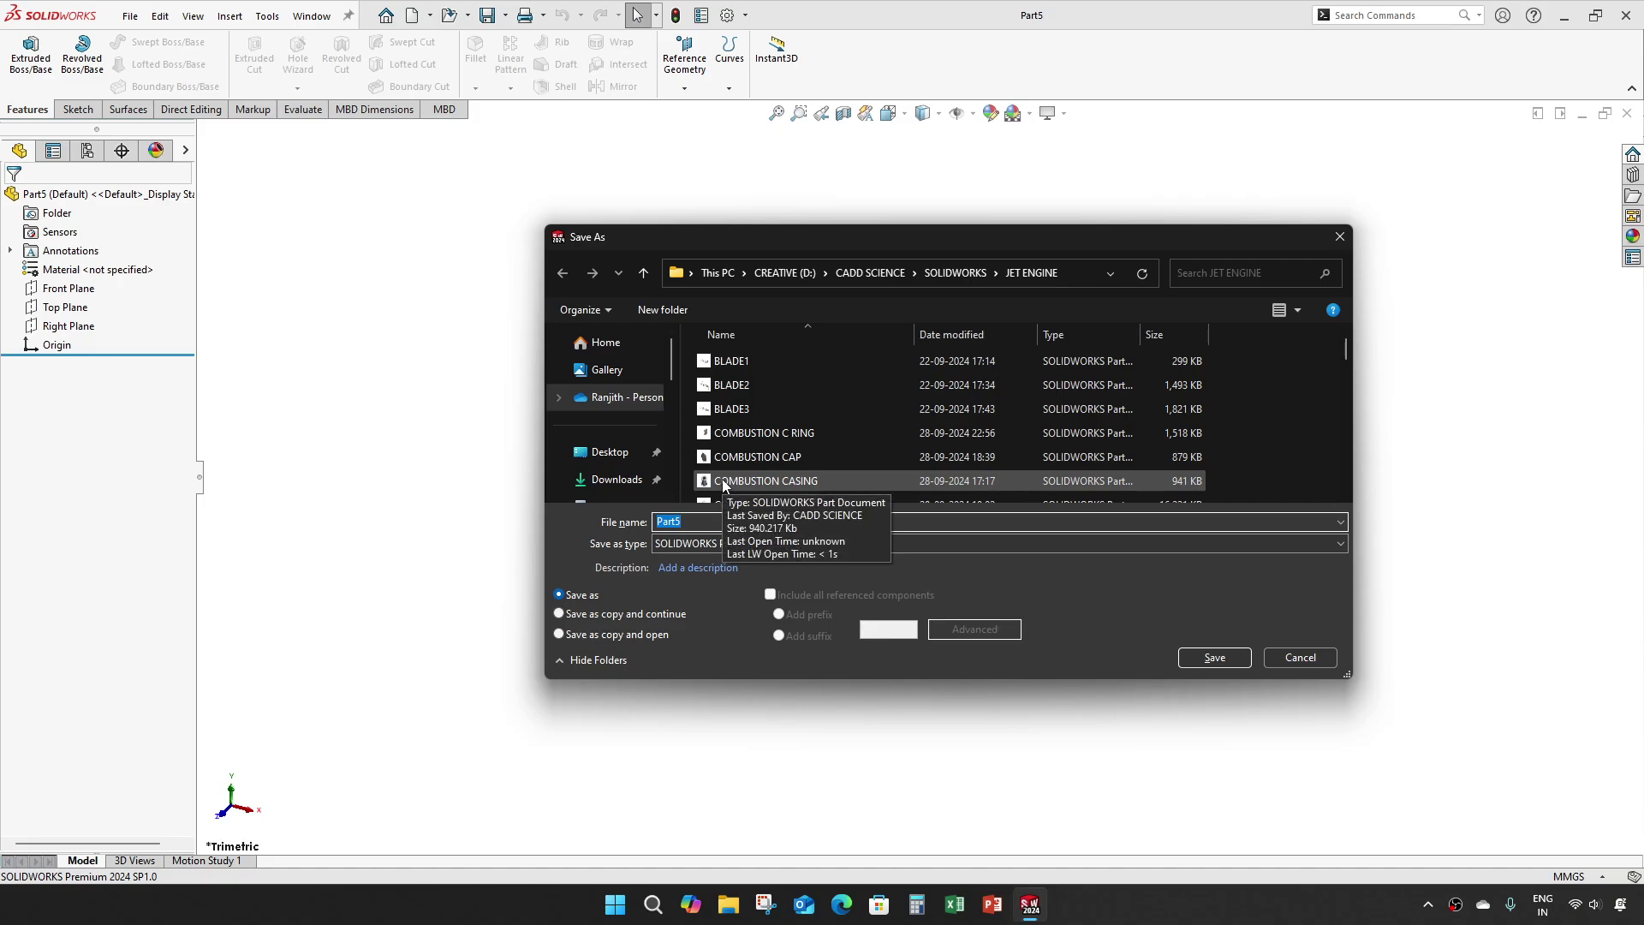
text(TURBINE )
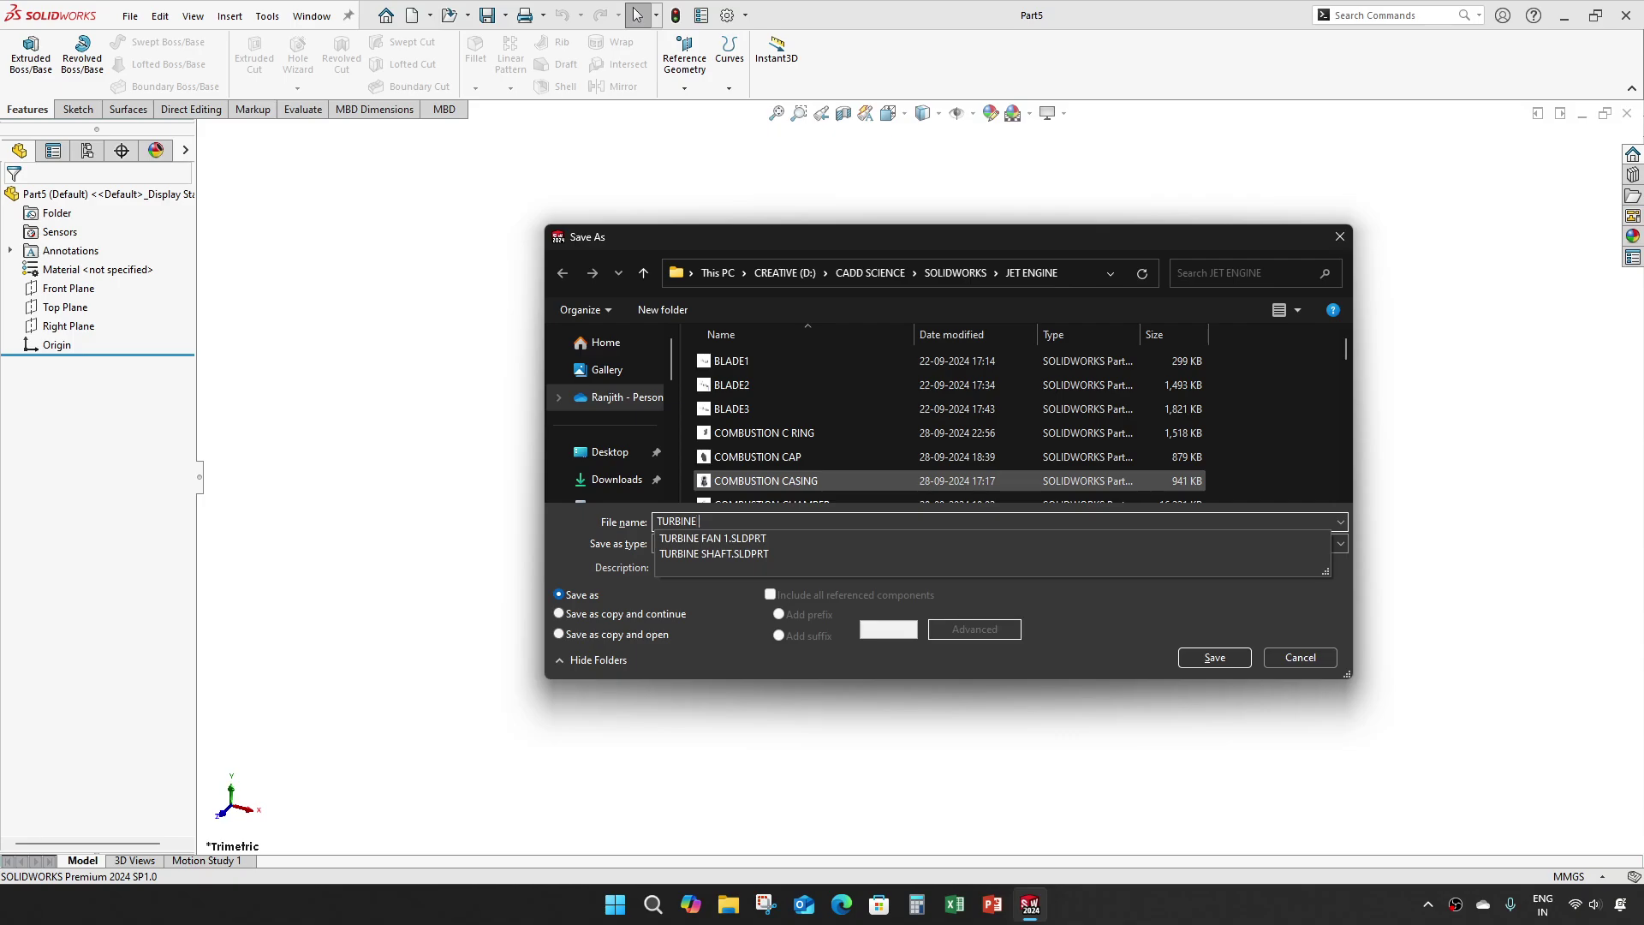
text(LNK)
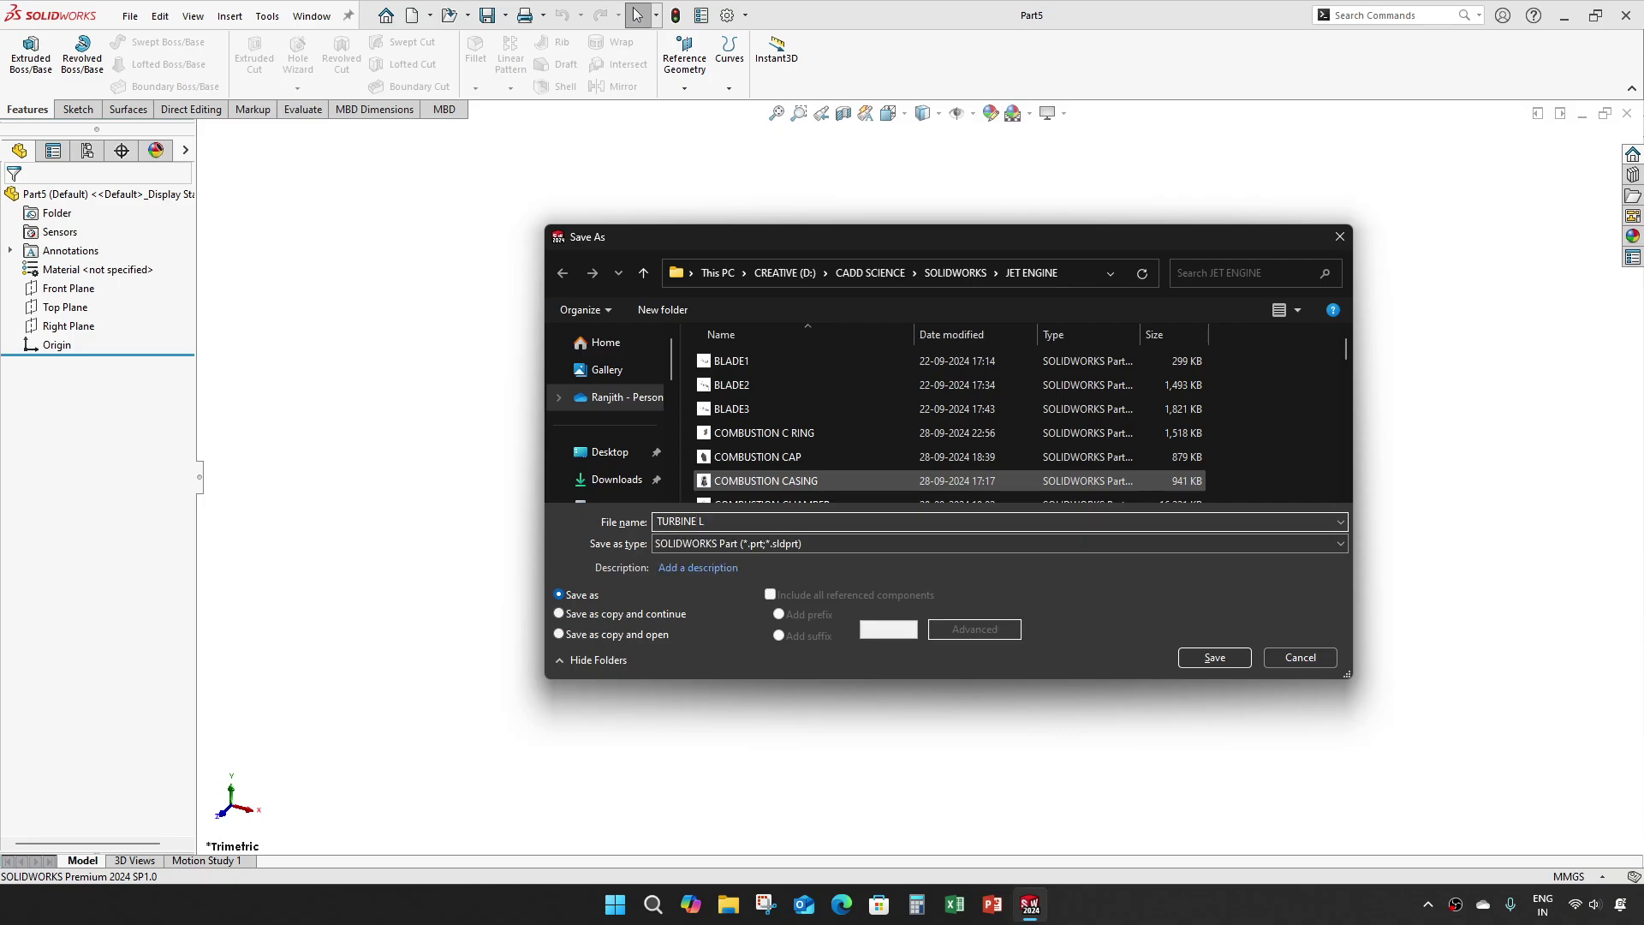
key(Return)
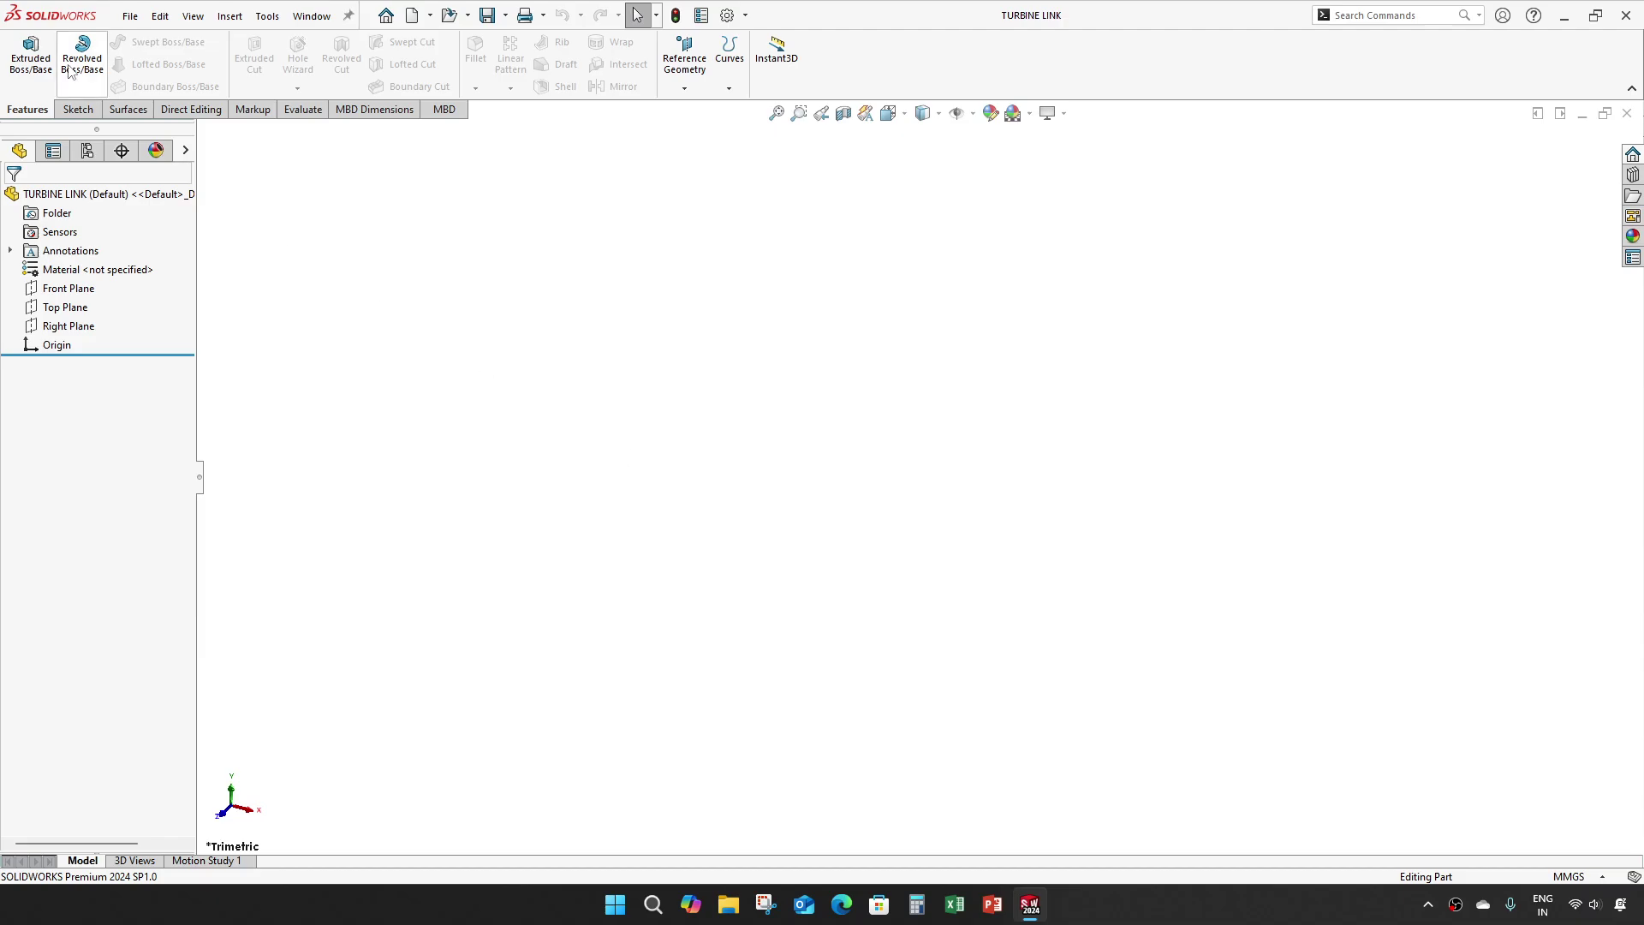
Start an extruded boss on the Top Plane and sketch two concentric circles at the origin, the outer about 97 mm in diameter.
click(31, 52)
click(811, 345)
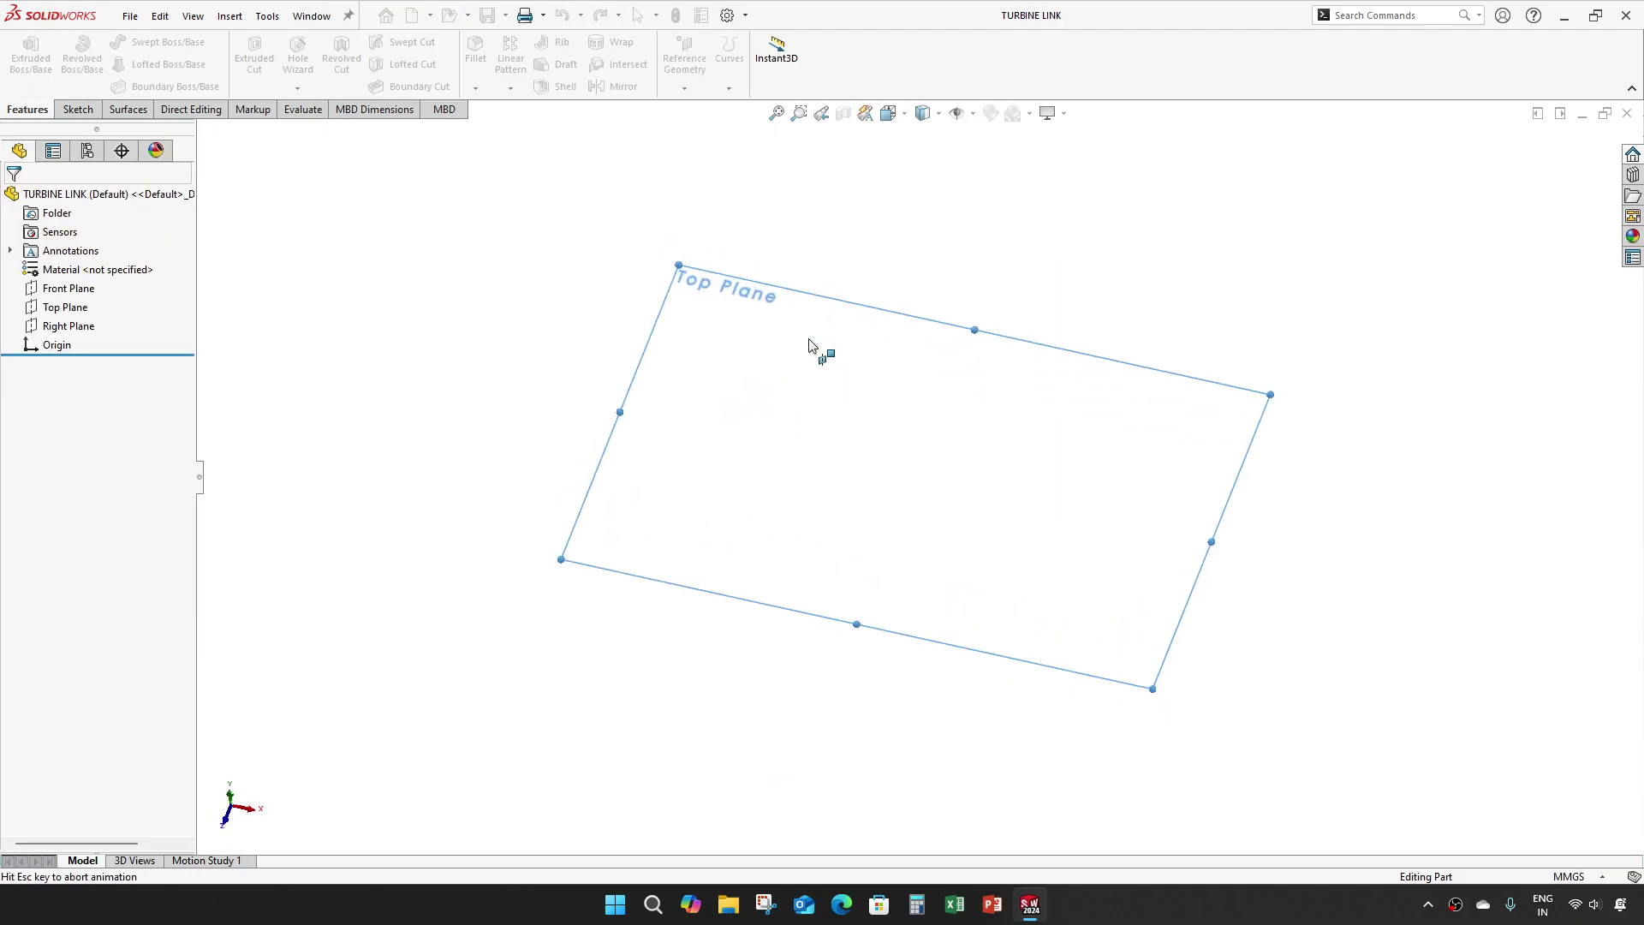
key(c)
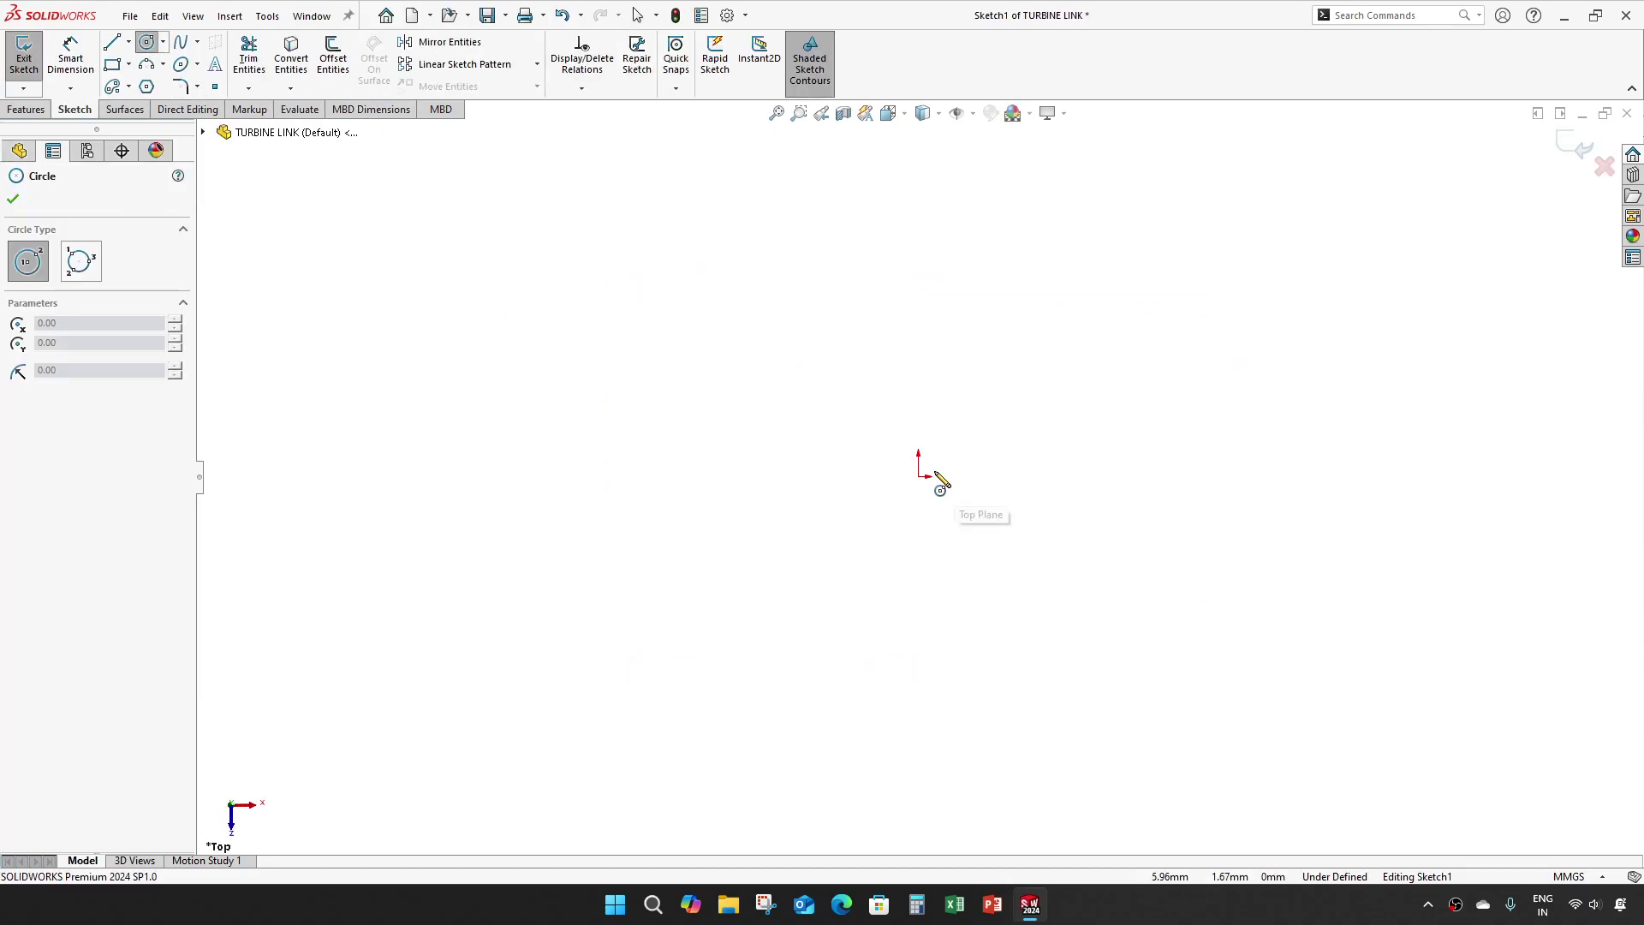
click(918, 476)
click(1014, 332)
click(918, 476)
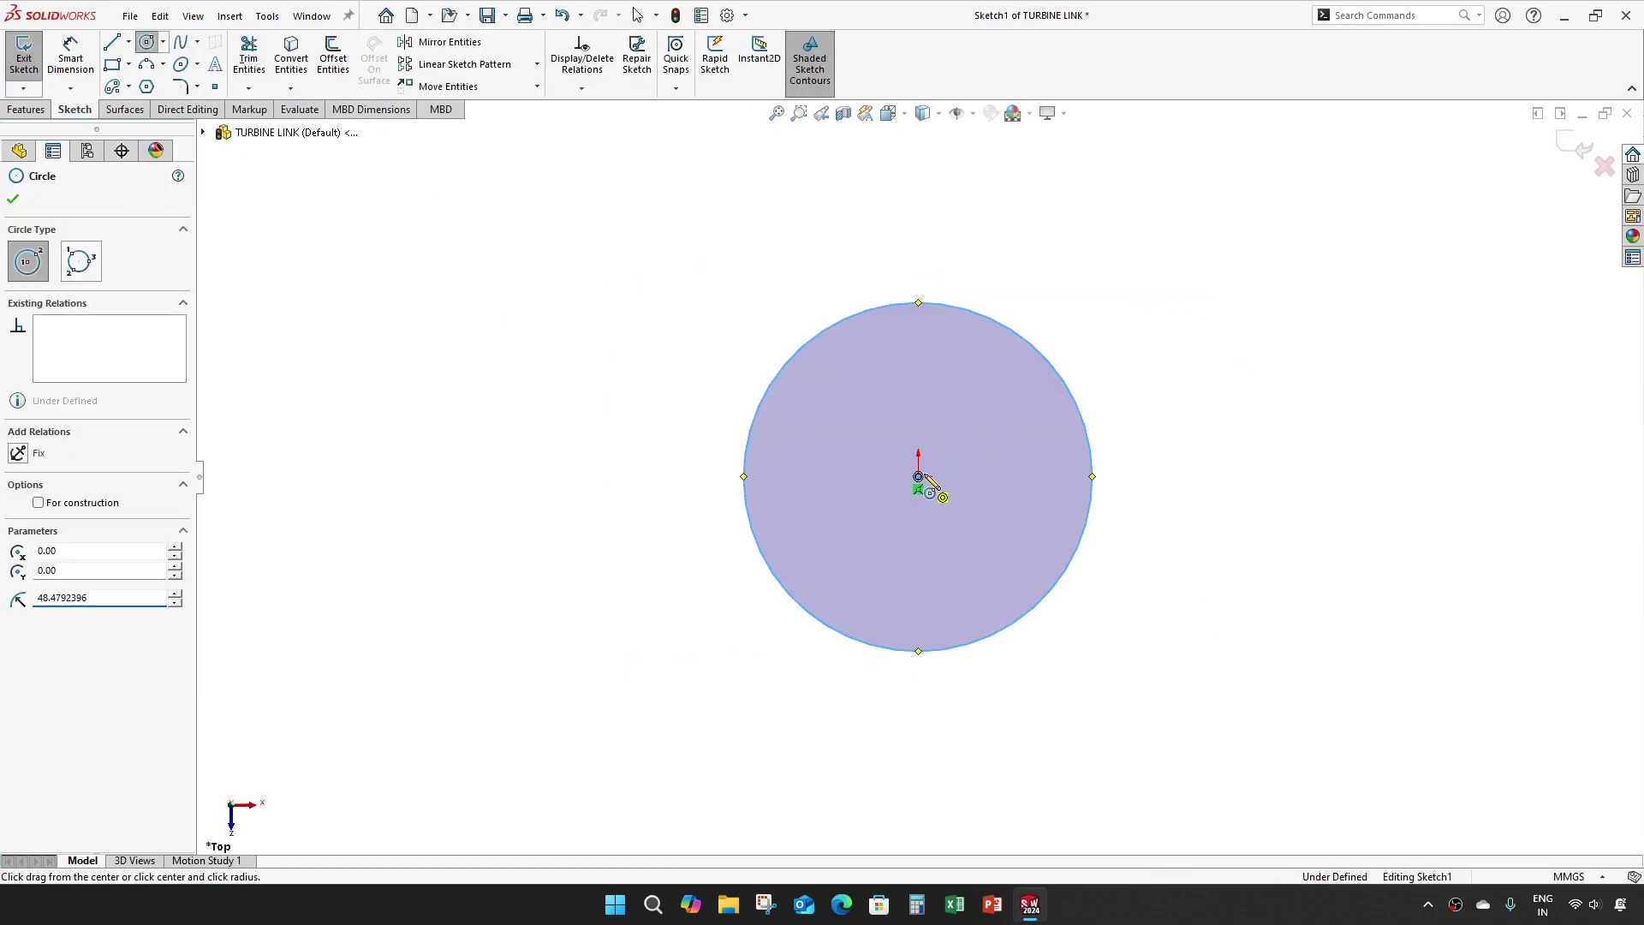
click(981, 413)
key(Escape)
Dimension the outer circle's diameter to 12 mm and the inner circle's diameter to 5 mm.
key(d)
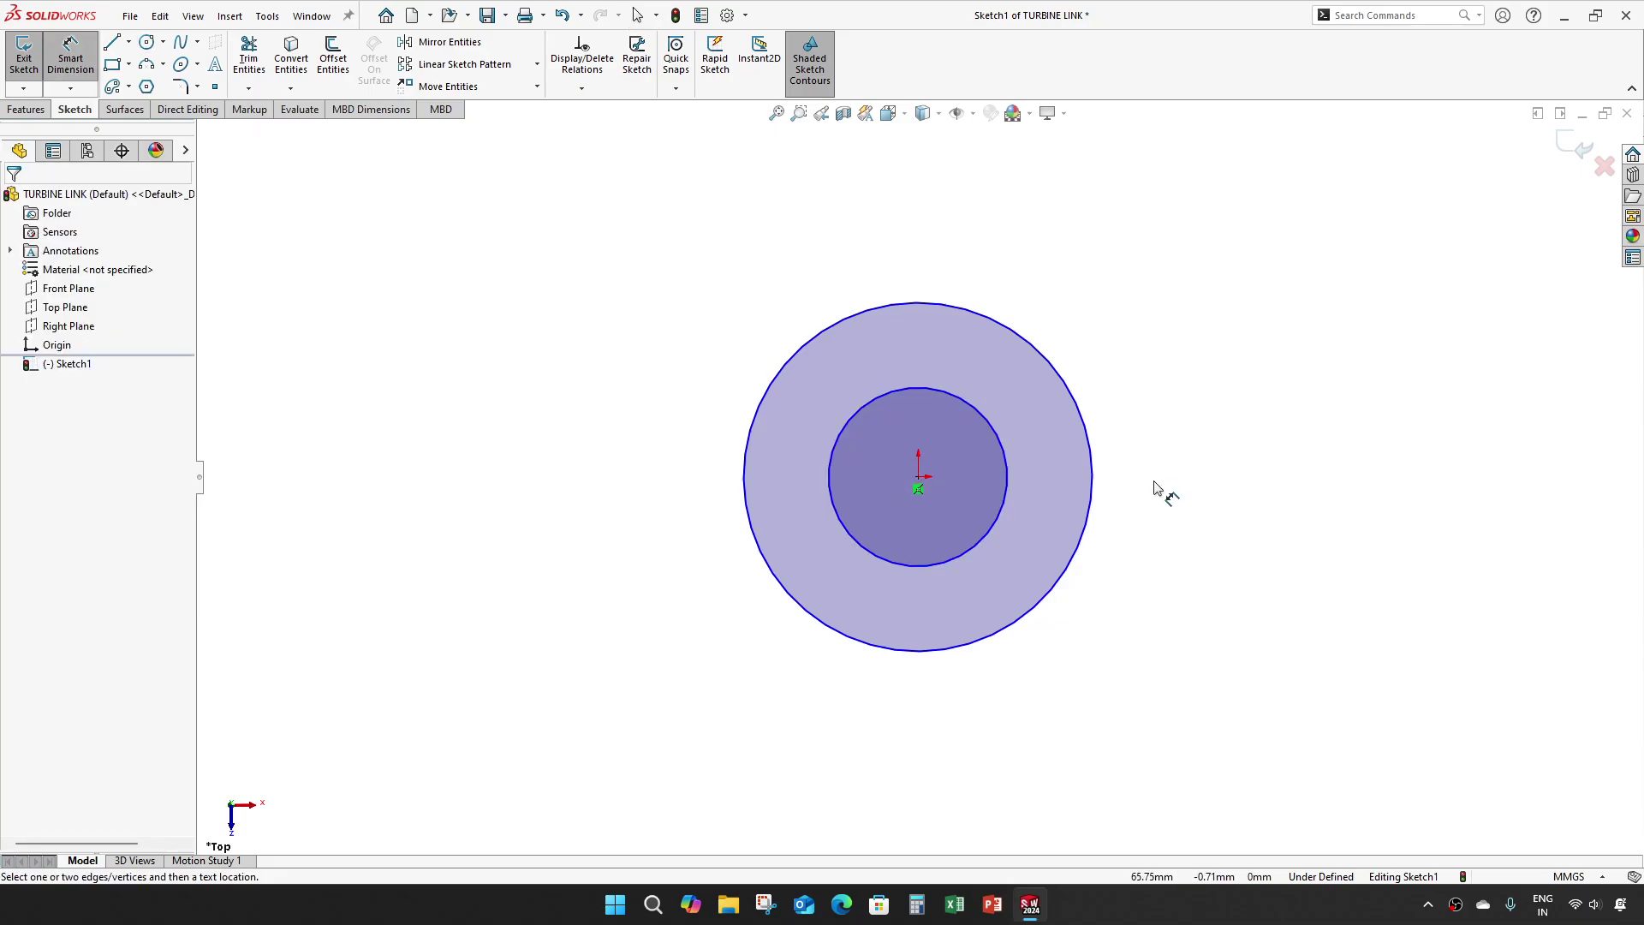
click(1091, 512)
click(1133, 476)
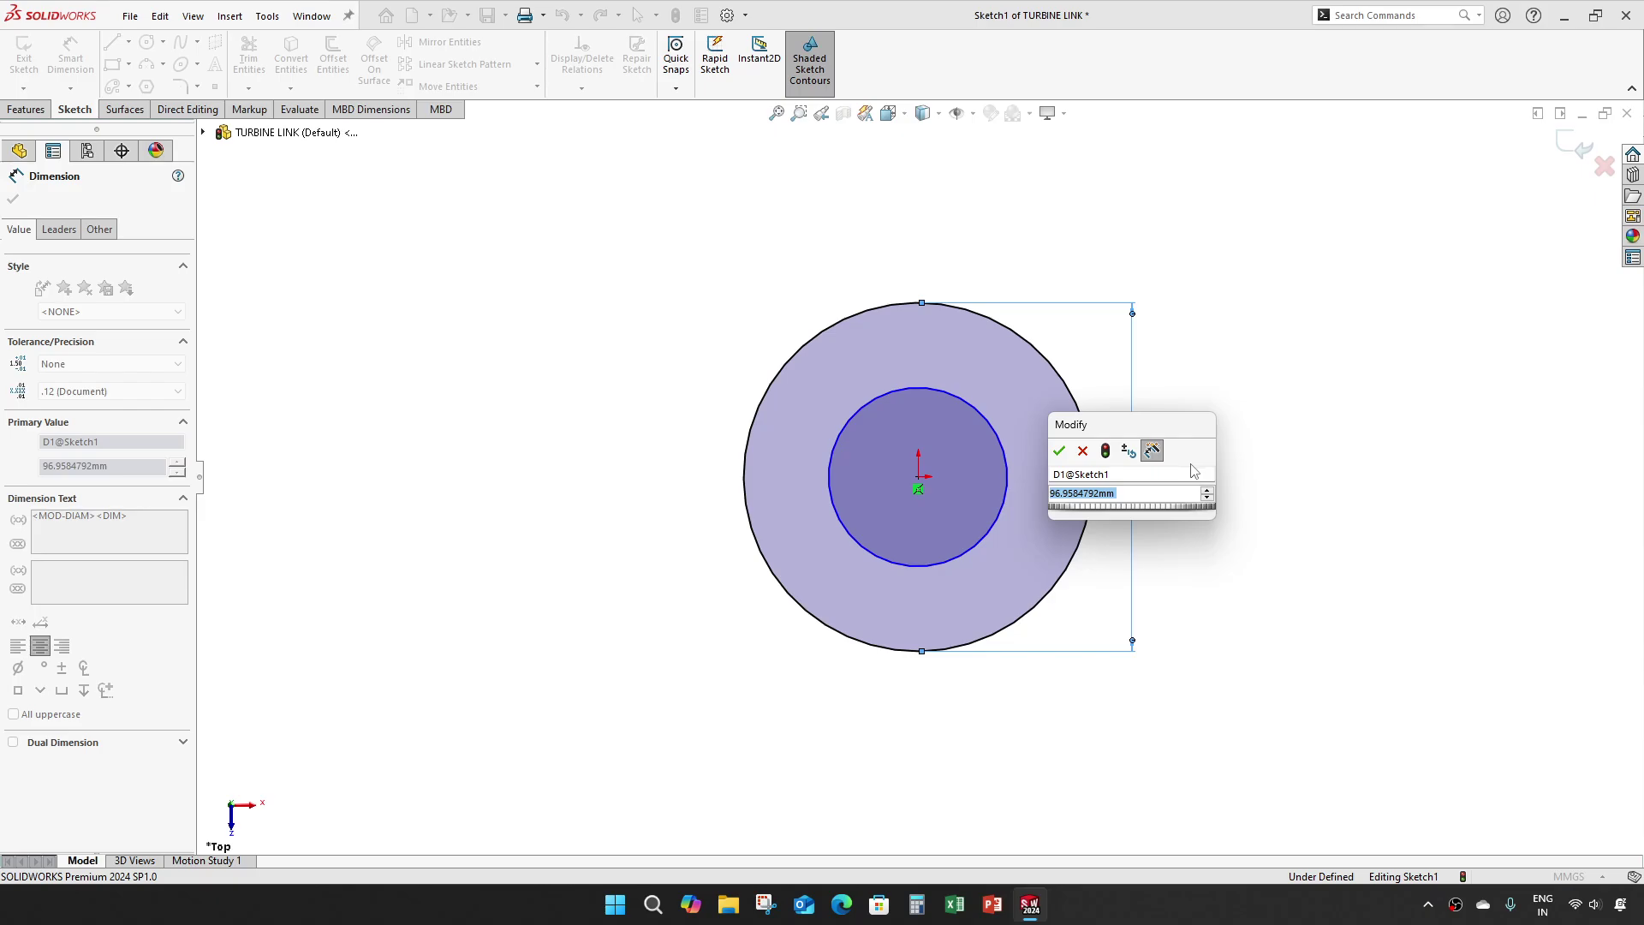
text(12)
key(Return)
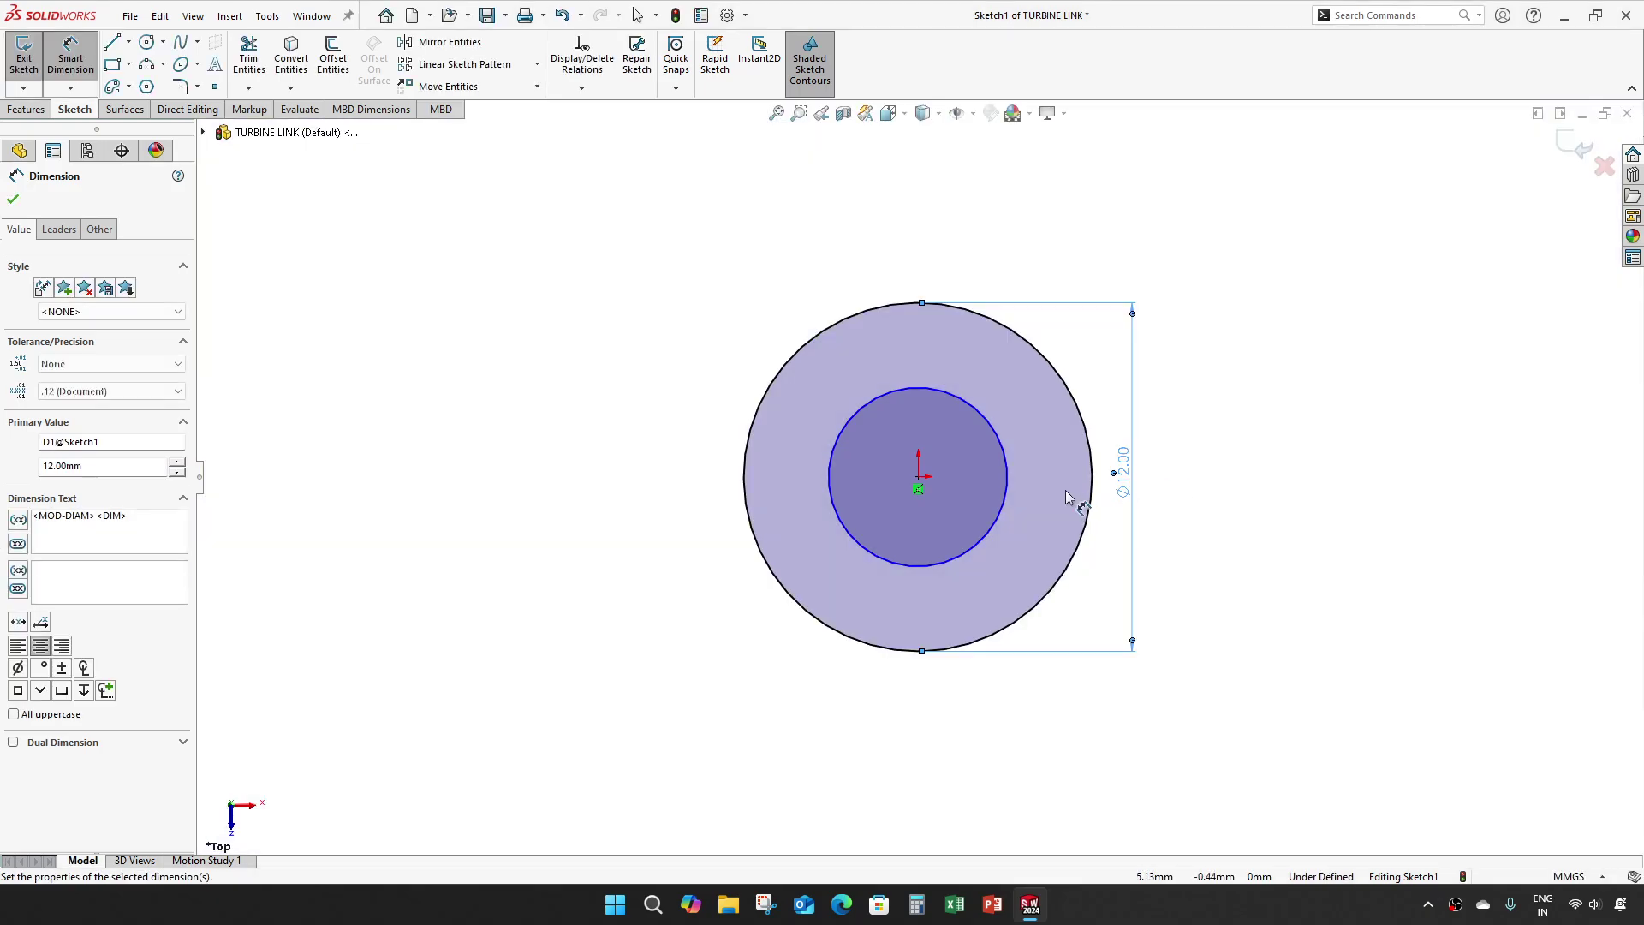
click(1013, 480)
click(1106, 479)
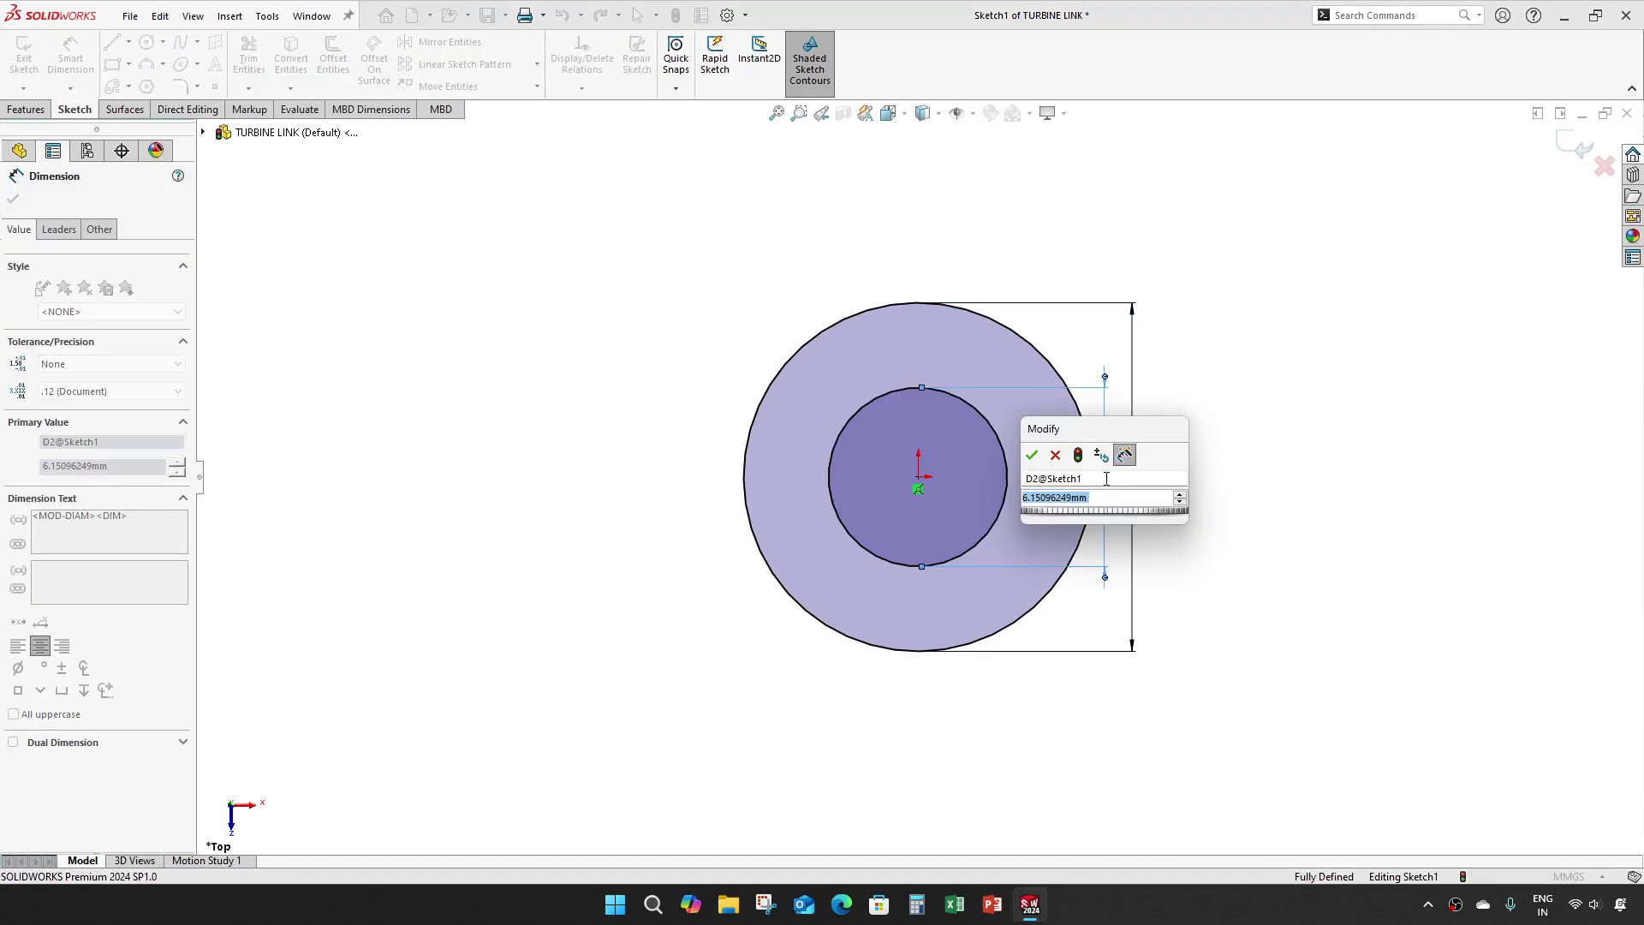
text(5)
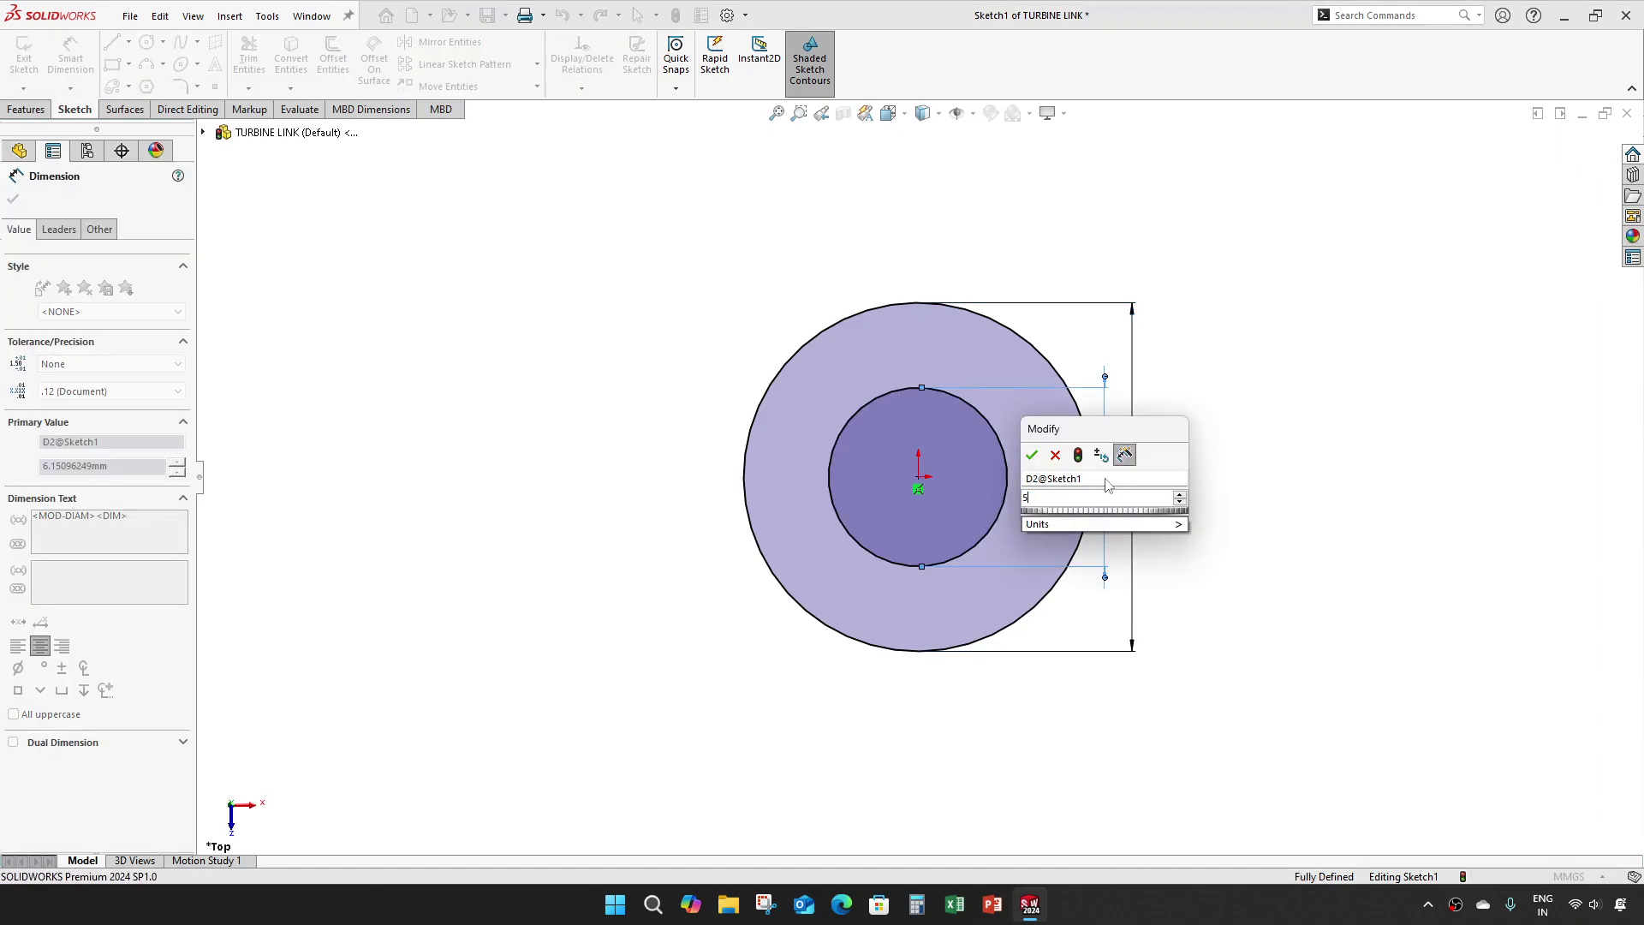
key(Return)
Extrude the ring profile to a blind depth of 64.439 mm and save the part.
click(1578, 147)
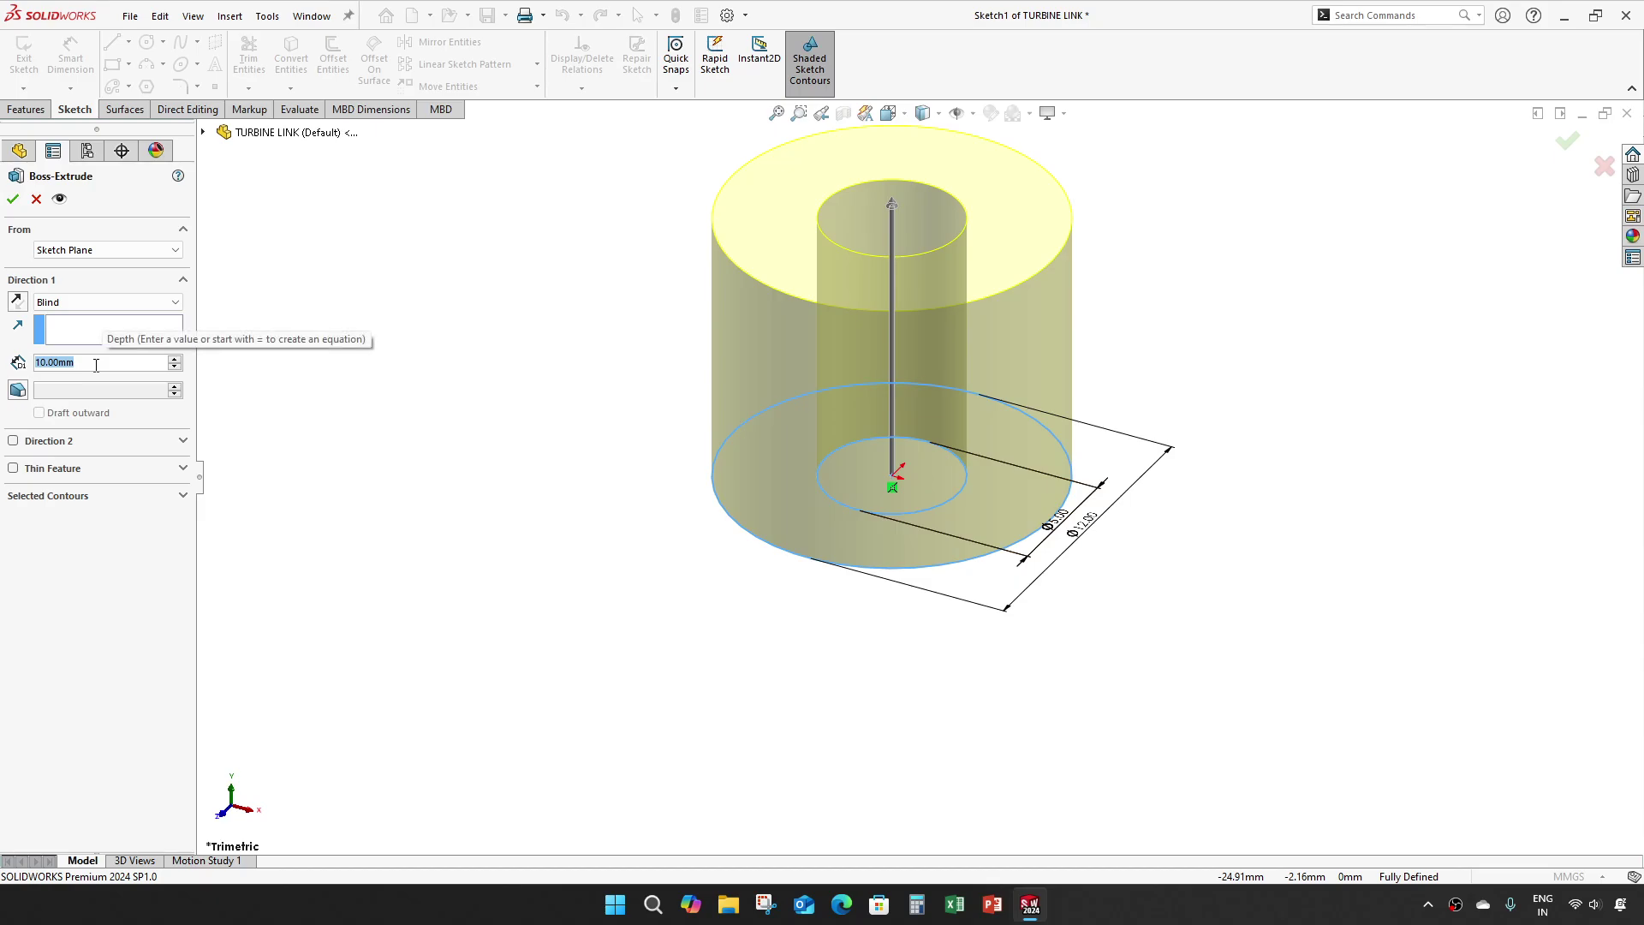
text(64.)
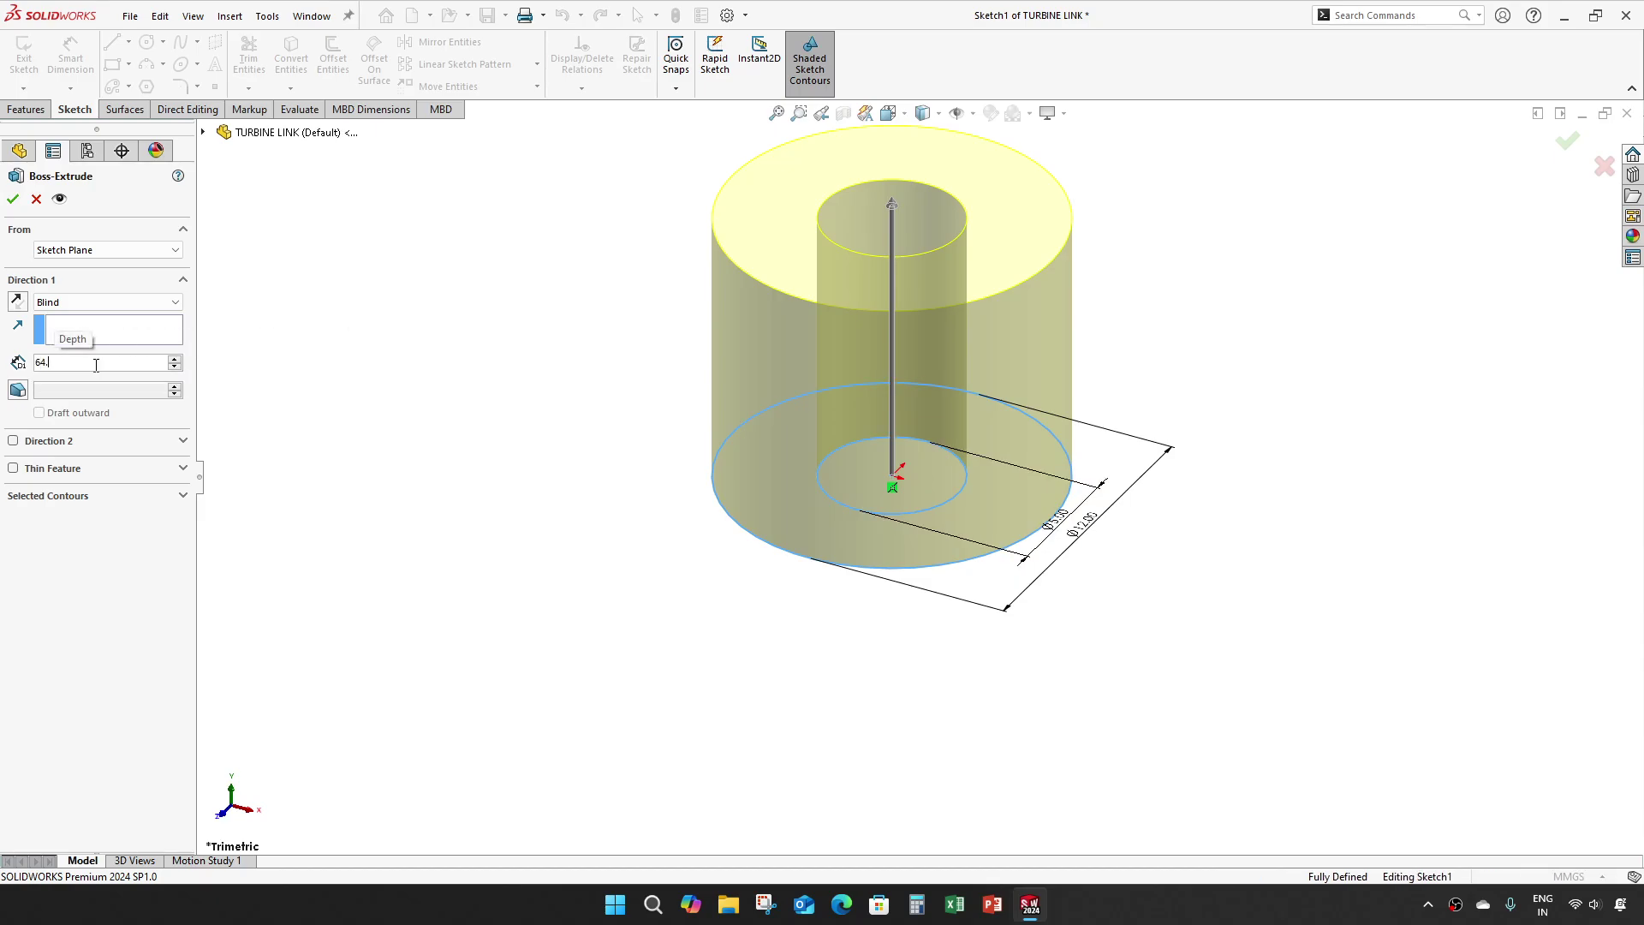
text(439)
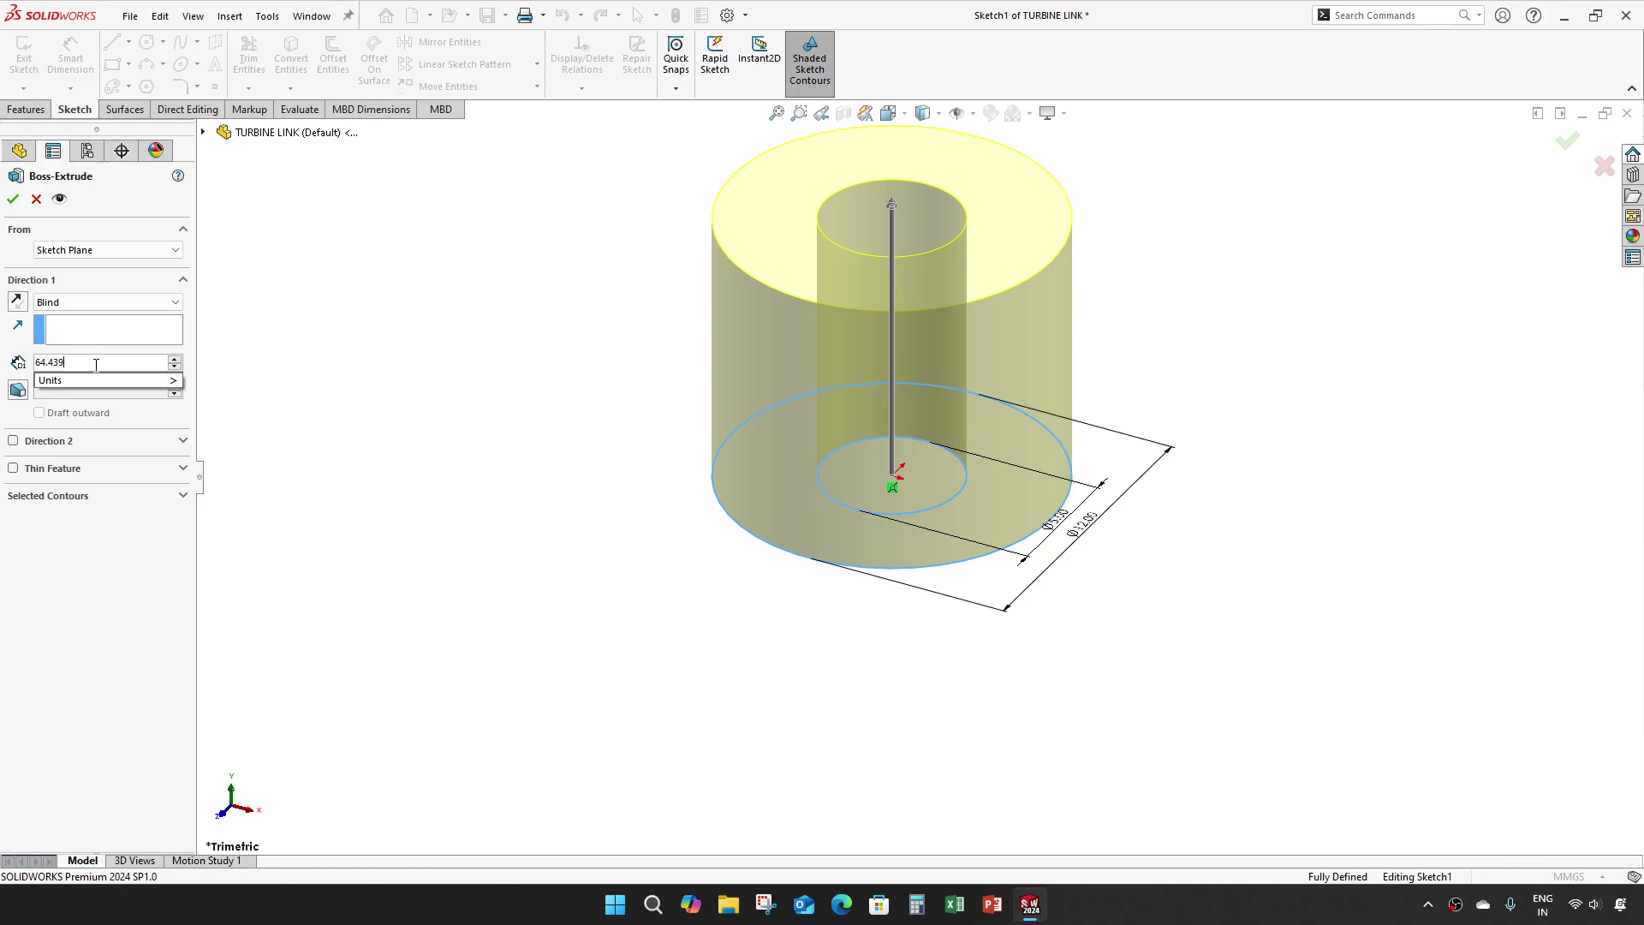
key(Return)
click(13, 199)
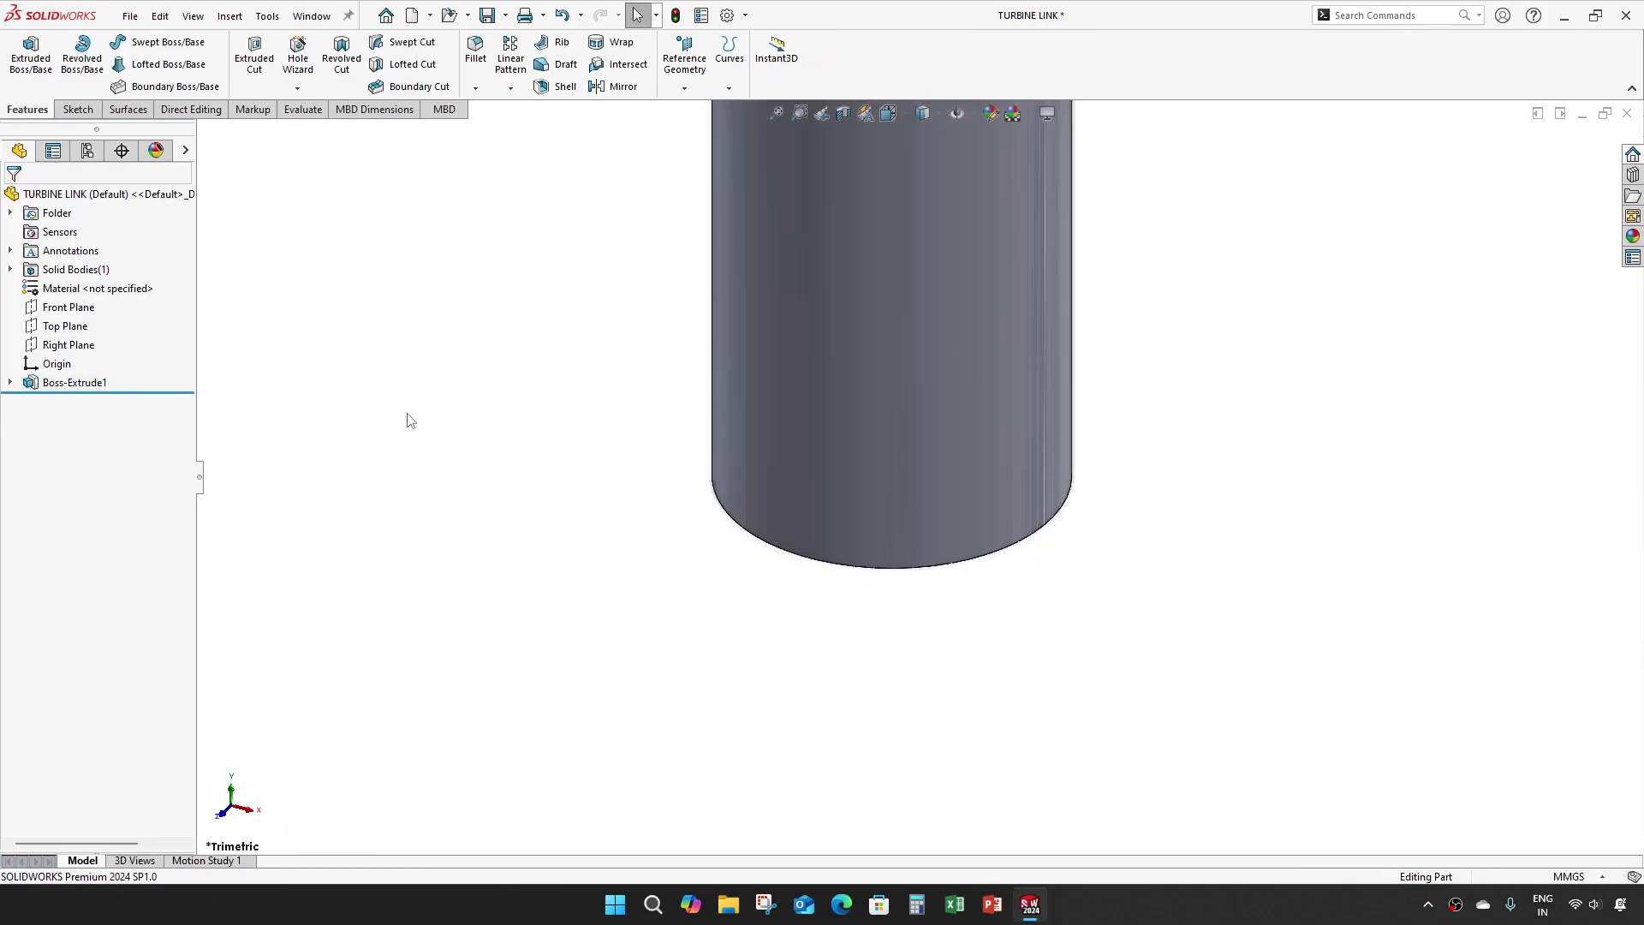
middle_drag(836, 429, 820, 469)
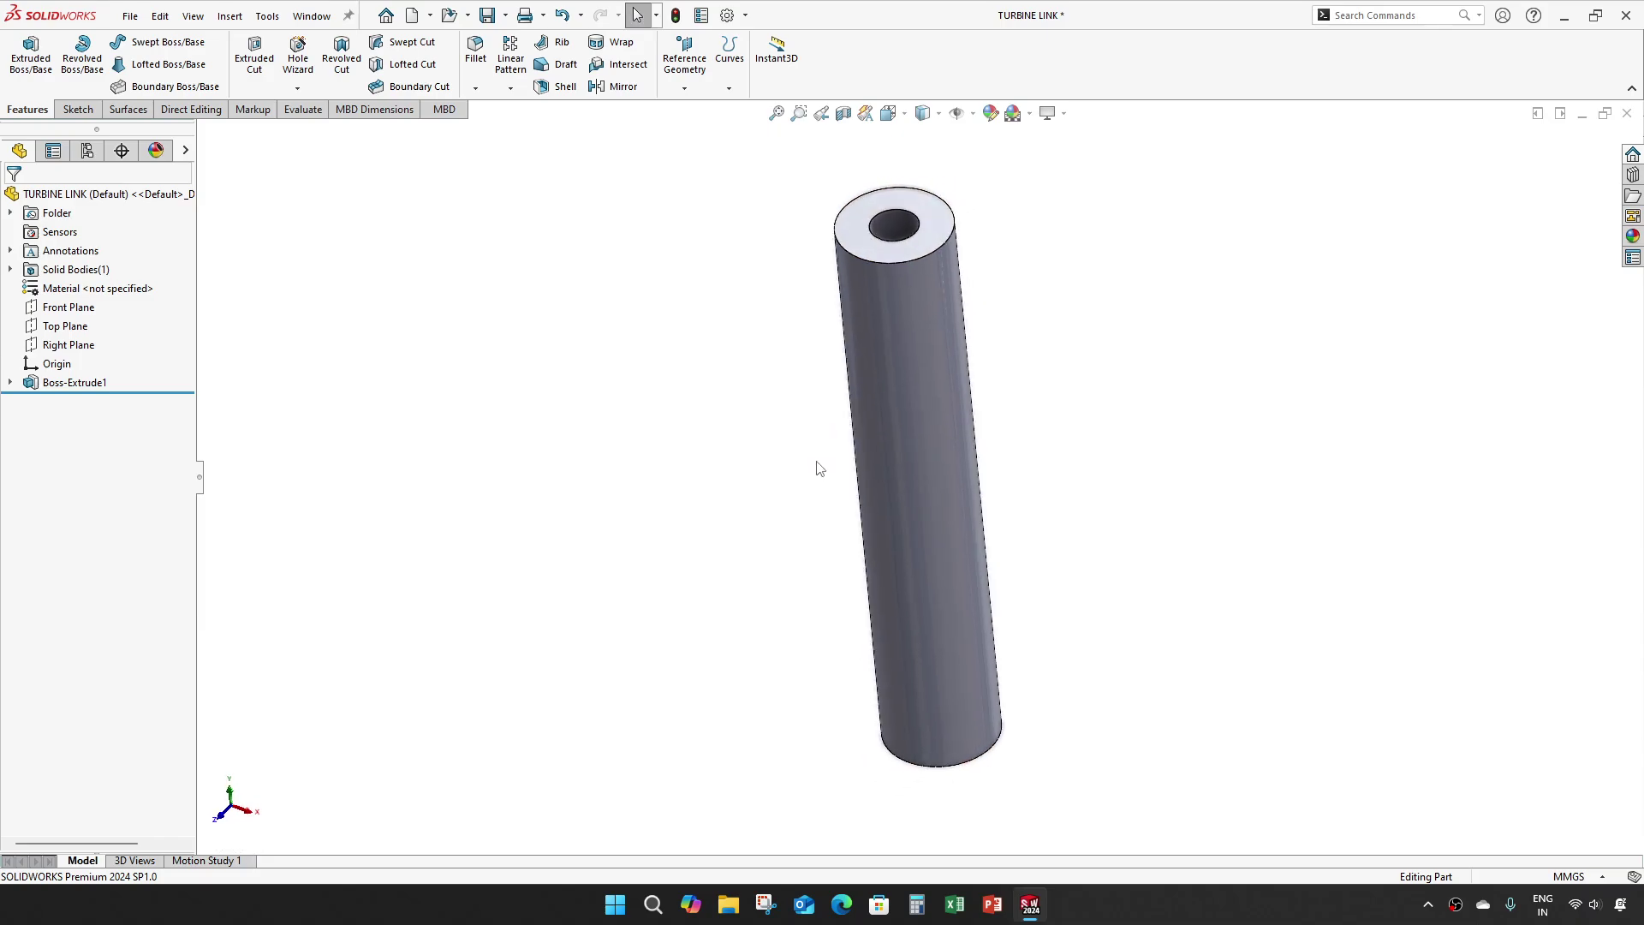
key(ctrl+s)
Create another new part document and save it as TURBINE SPACER 1 in the JET ENGINE folder.
click(130, 16)
click(154, 41)
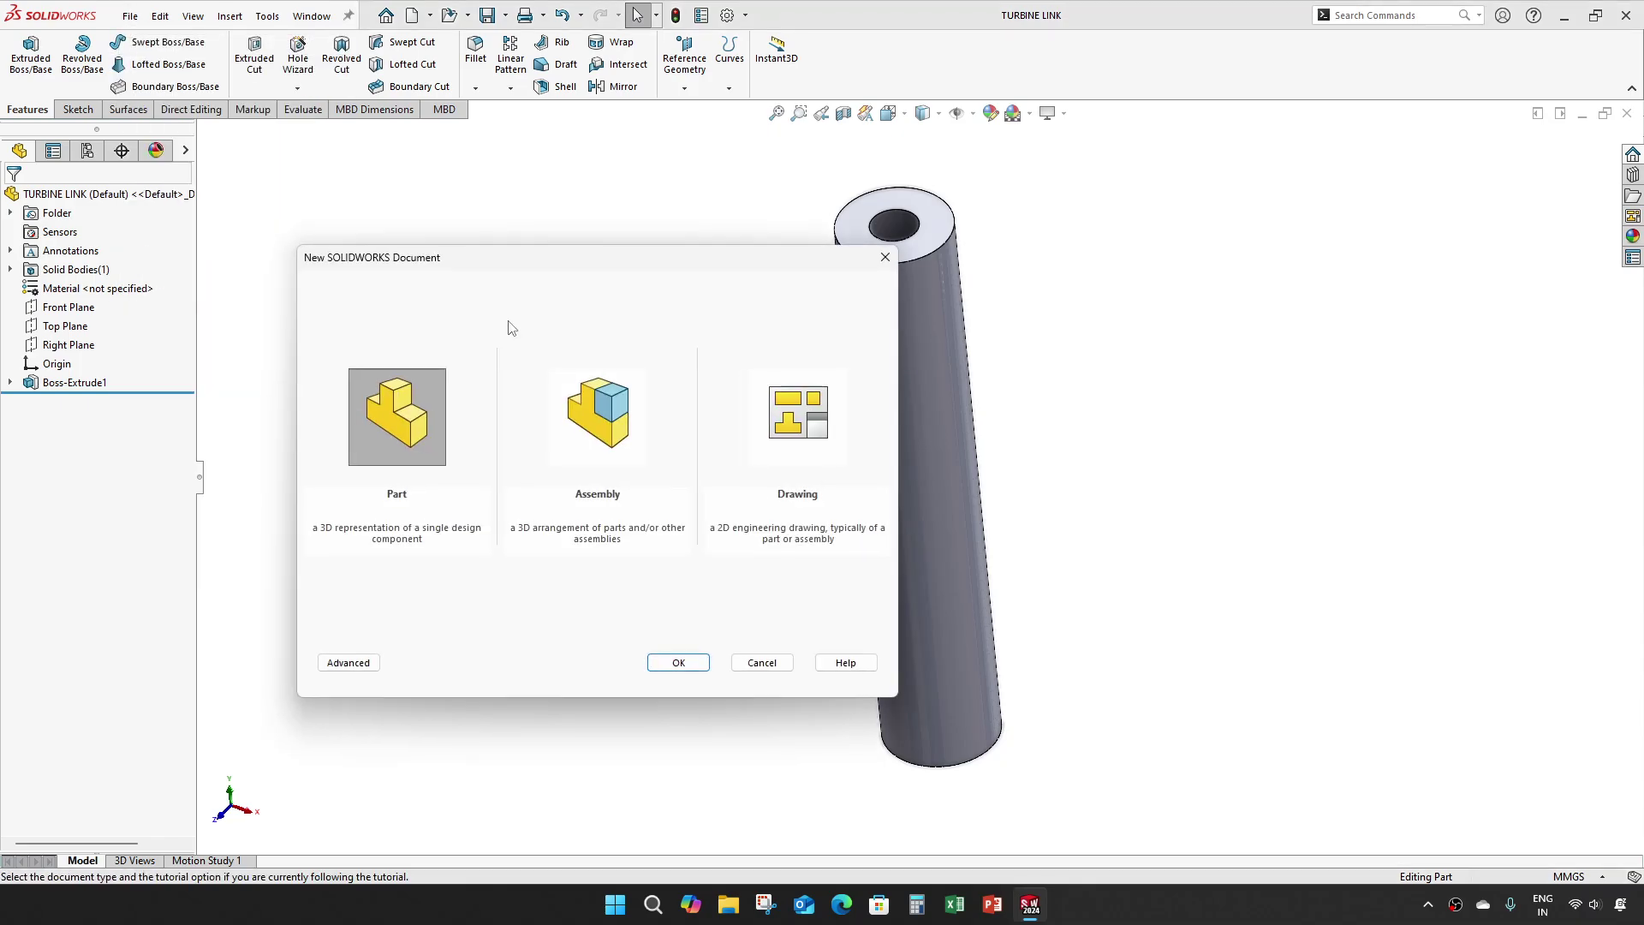
click(696, 662)
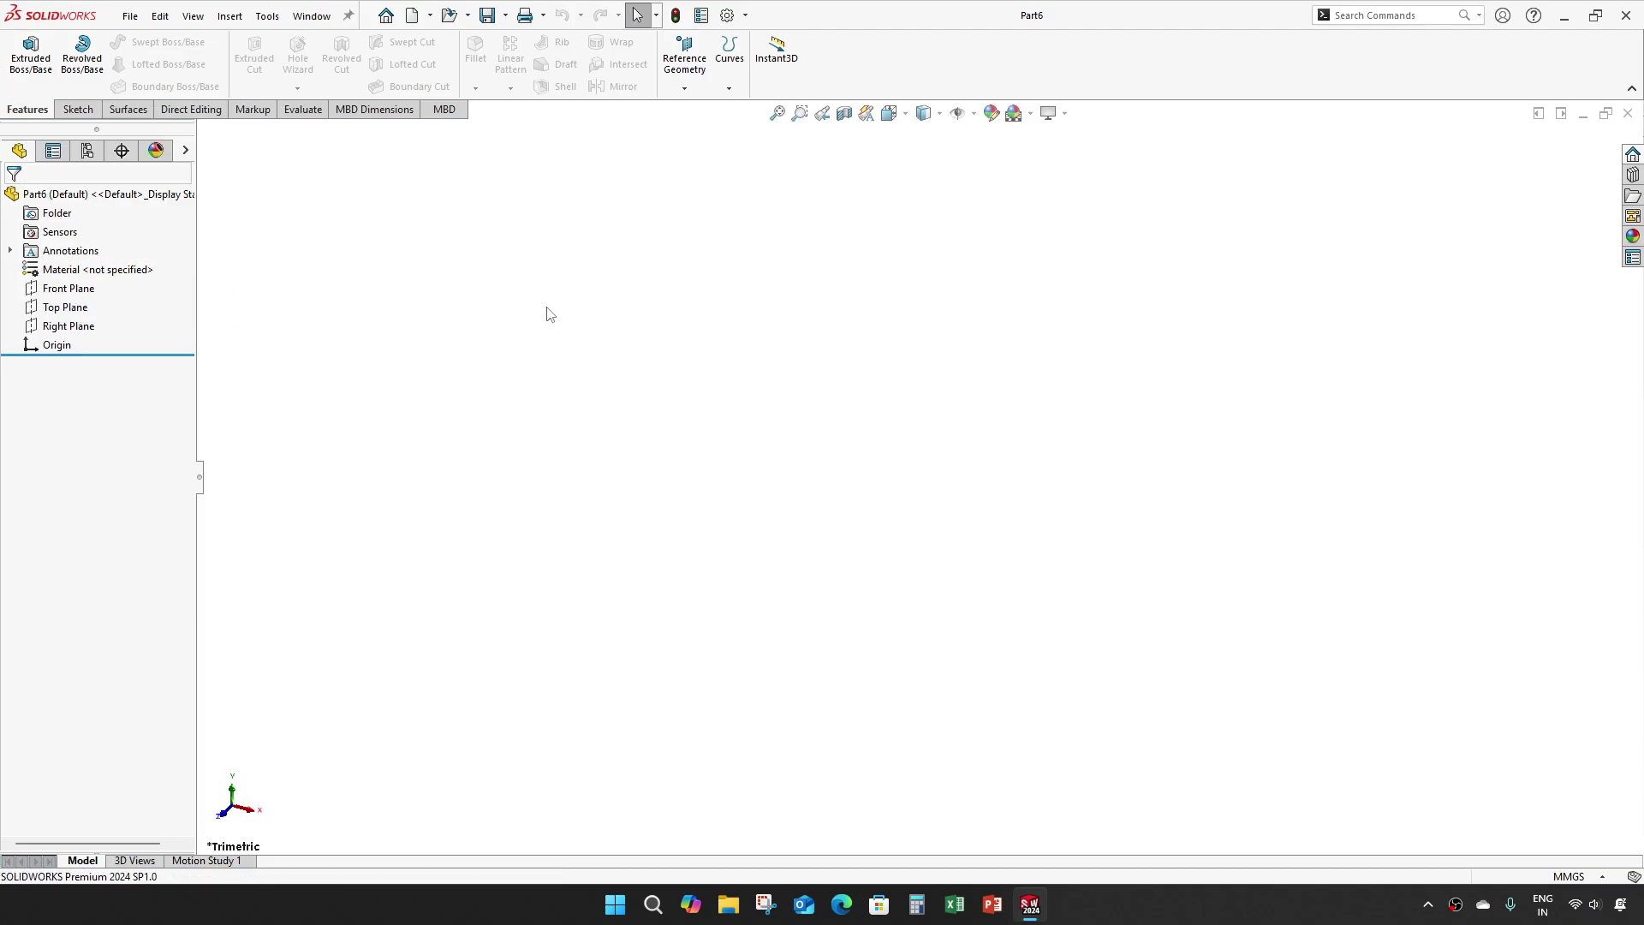
key(ctrl+s)
text(TU)
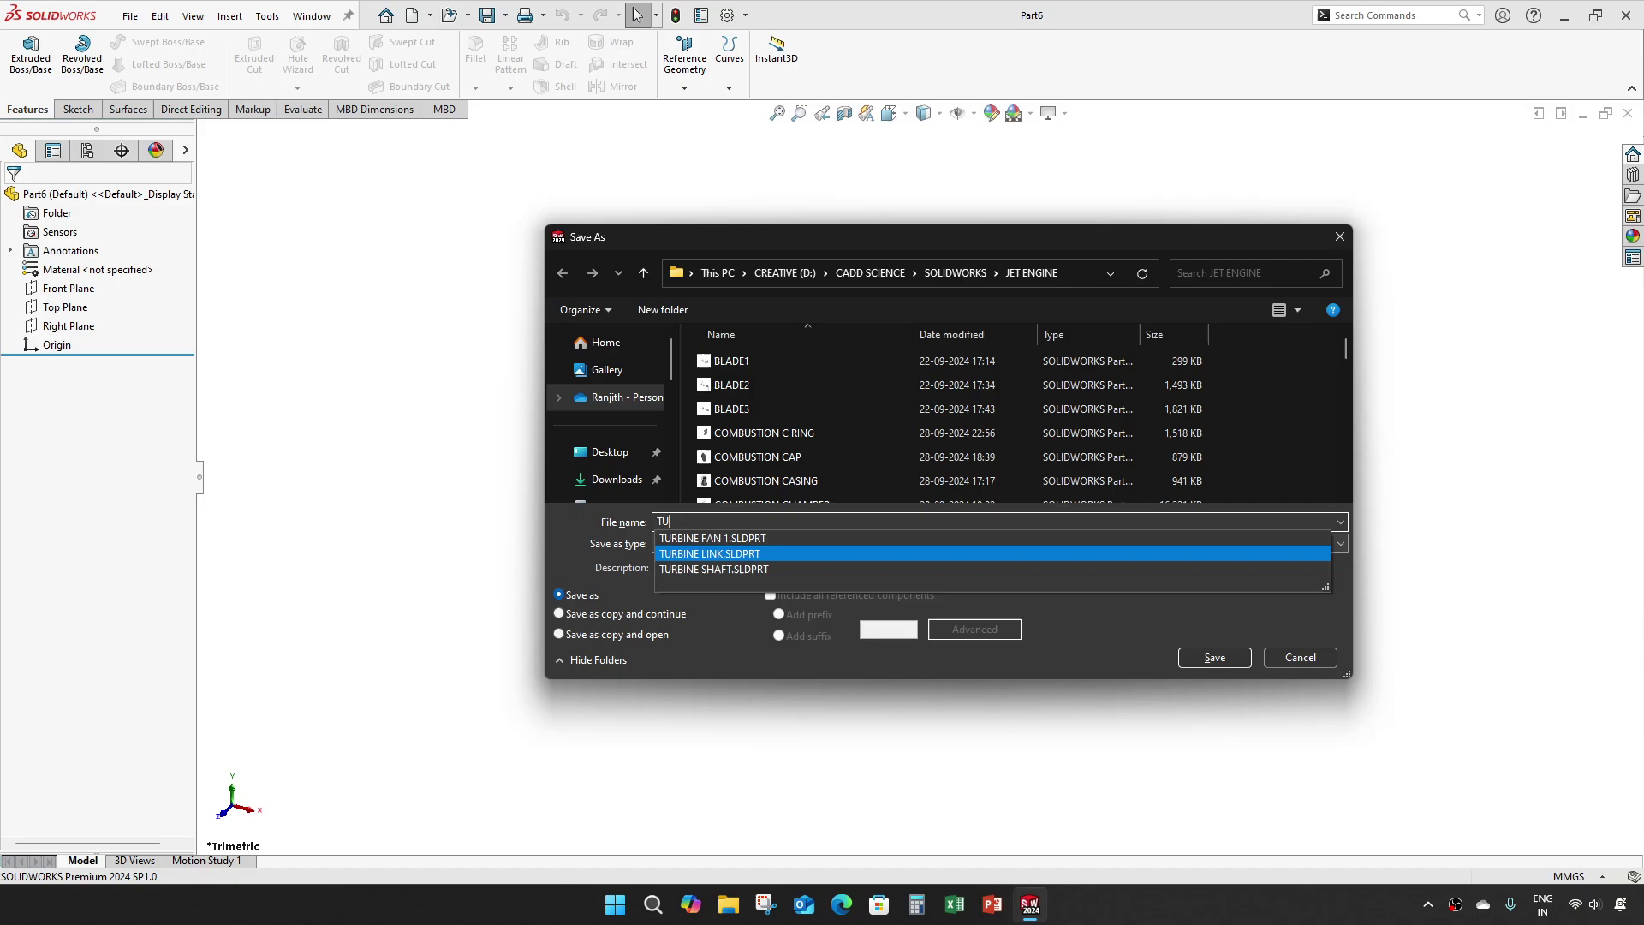
text(RBINE SPAC)
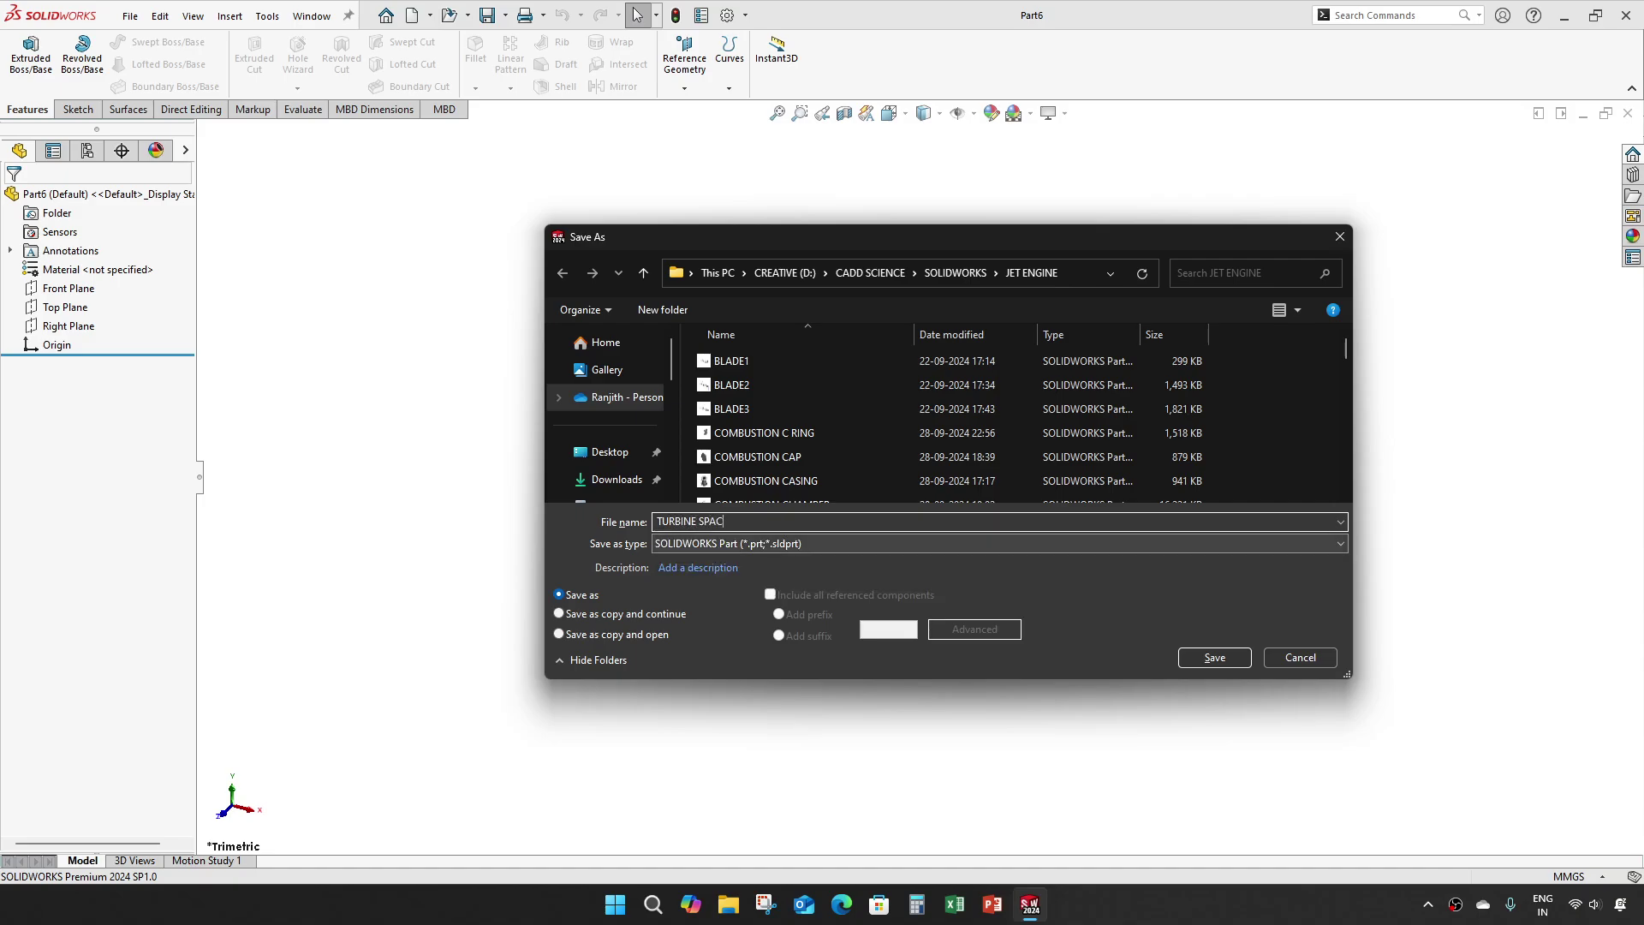
text(ER 1)
key(Return)
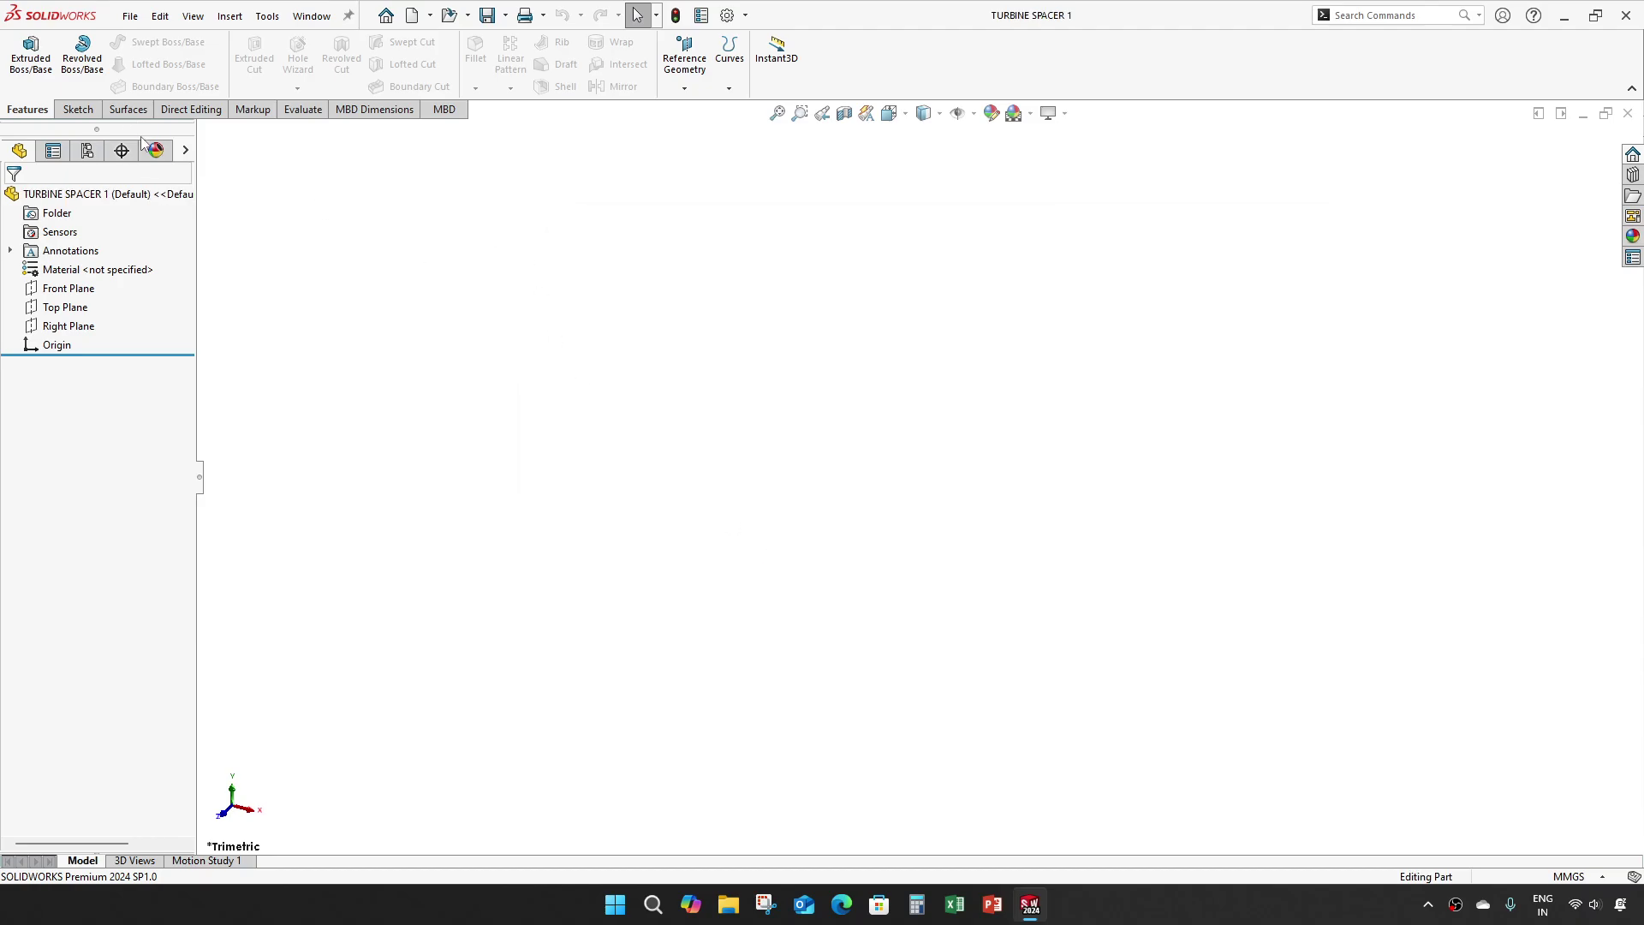
Start an extruded boss on the Top Plane and sketch two concentric circles at the origin, the outer about 120 mm in diameter.
click(38, 65)
click(781, 336)
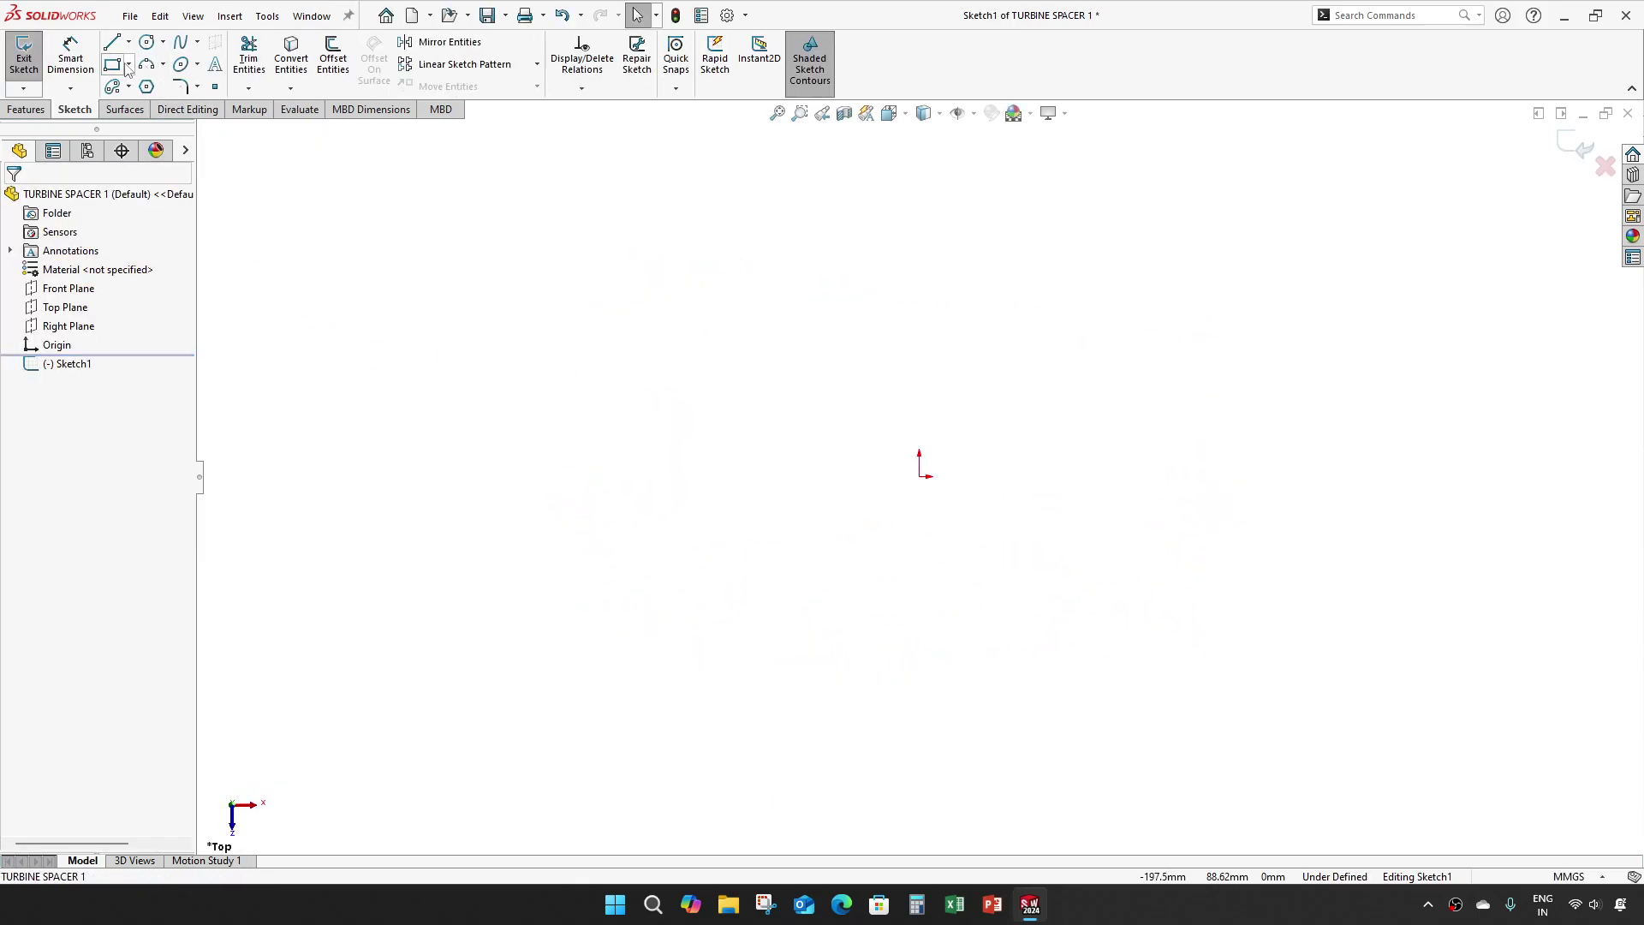
click(147, 43)
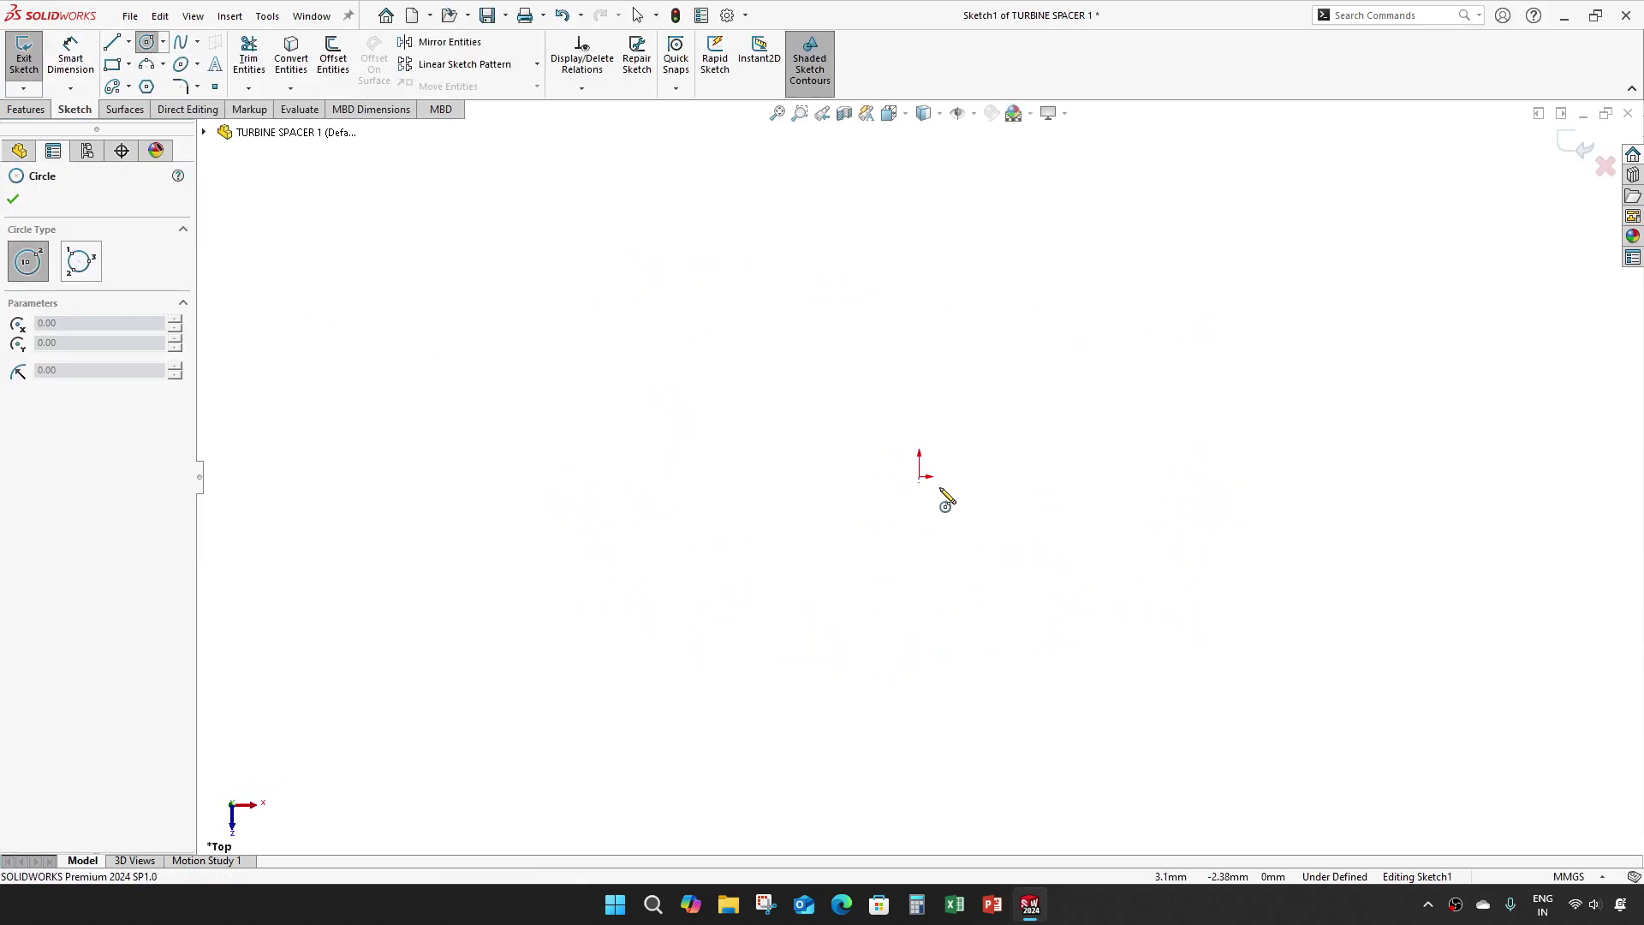
click(921, 475)
click(1059, 314)
click(921, 475)
click(1008, 366)
key(Escape)
Dimension the outer circle's diameter to 16 mm and the inner circle's diameter to 12 mm.
key(d)
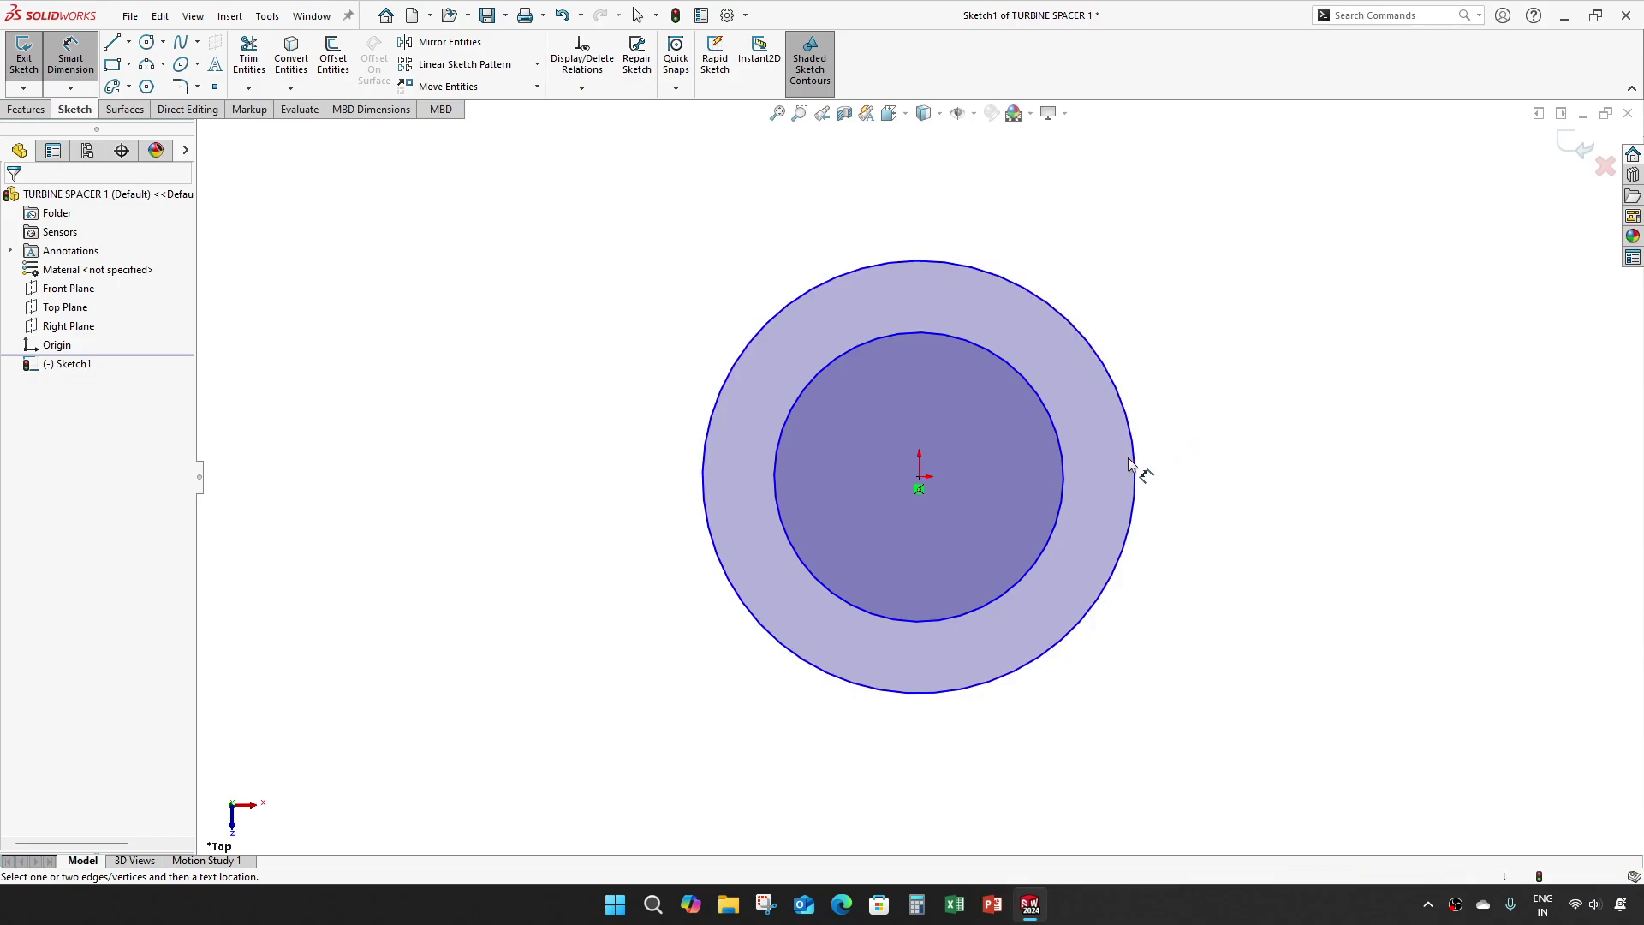
click(1137, 468)
click(1189, 467)
text(16)
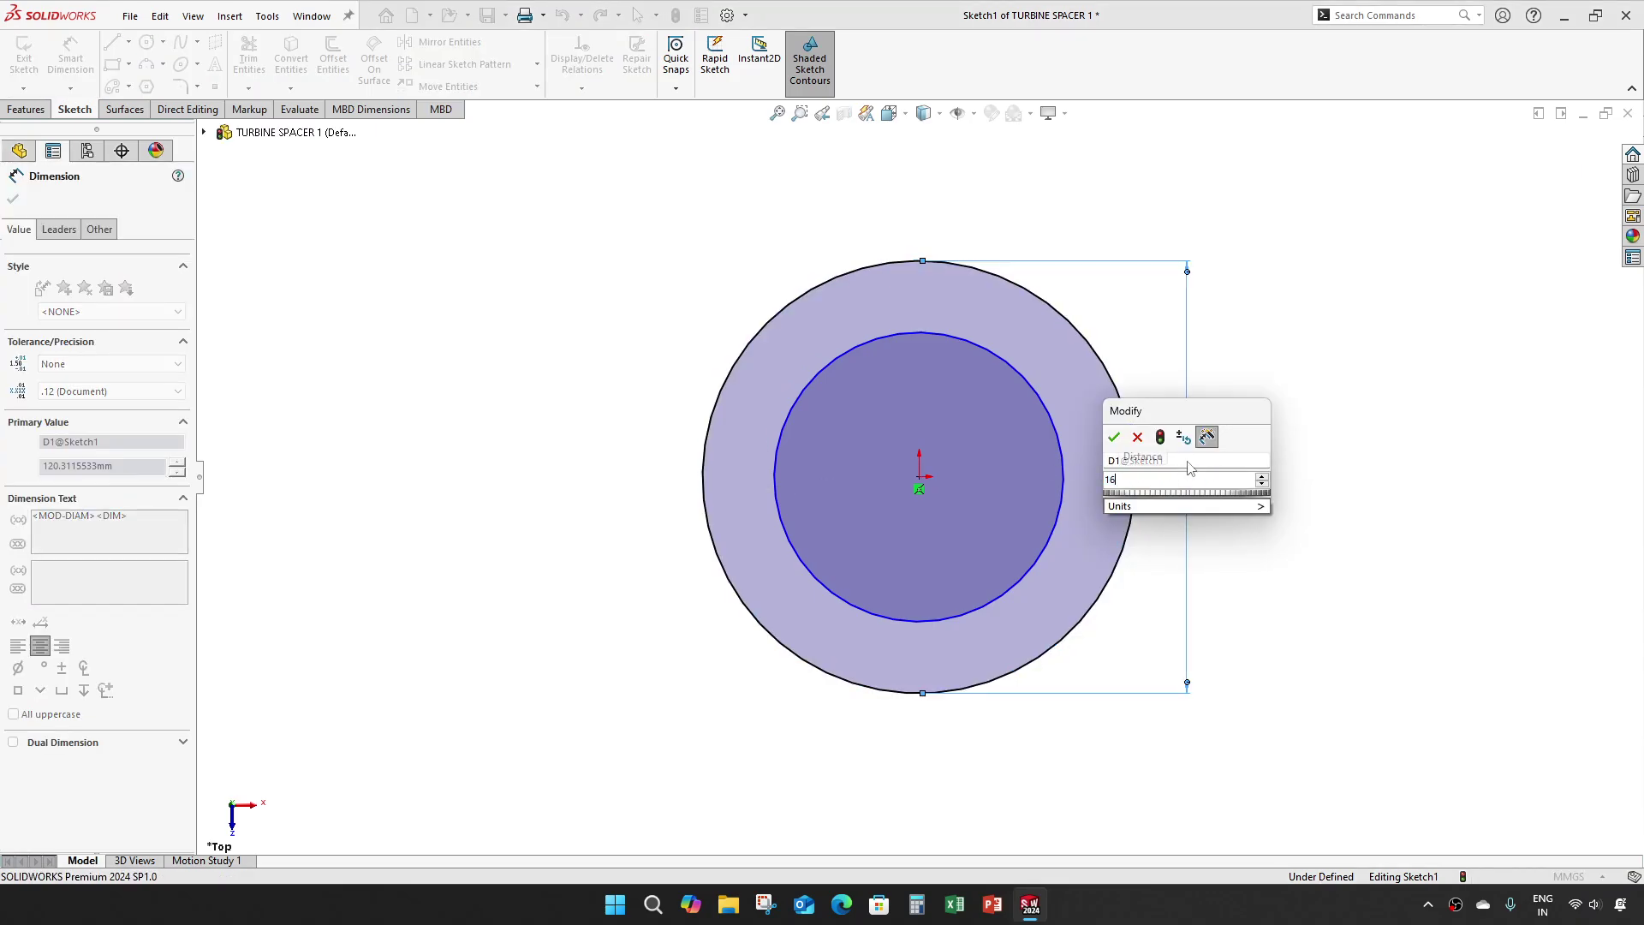
key(Return)
click(1065, 467)
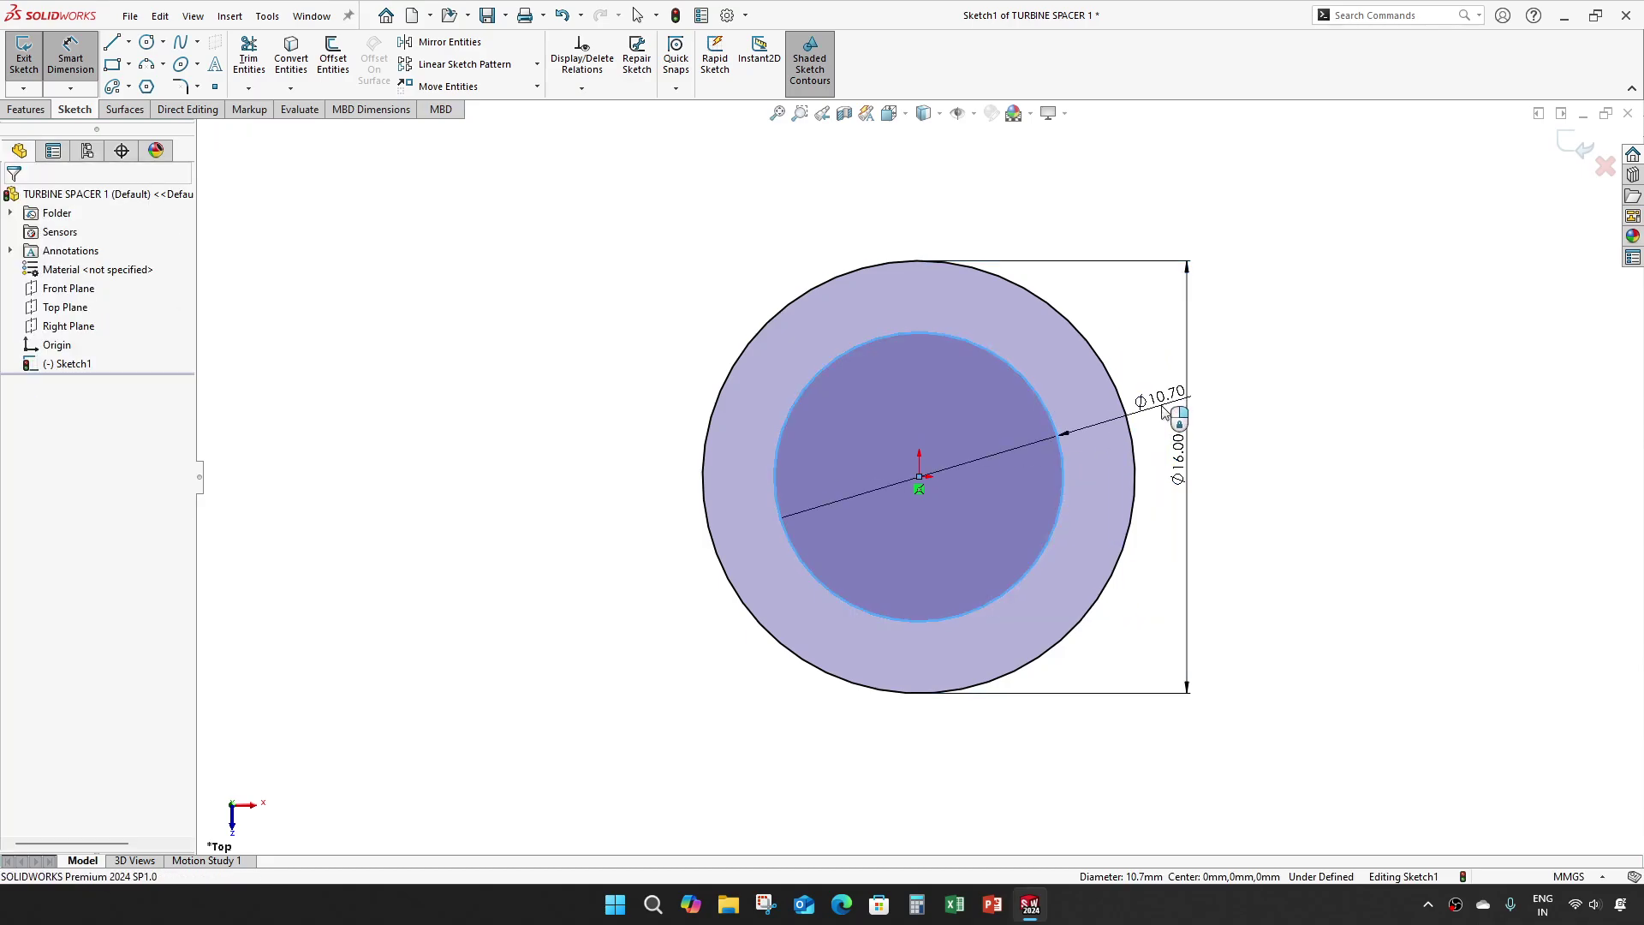
click(1161, 400)
text(12)
key(Return)
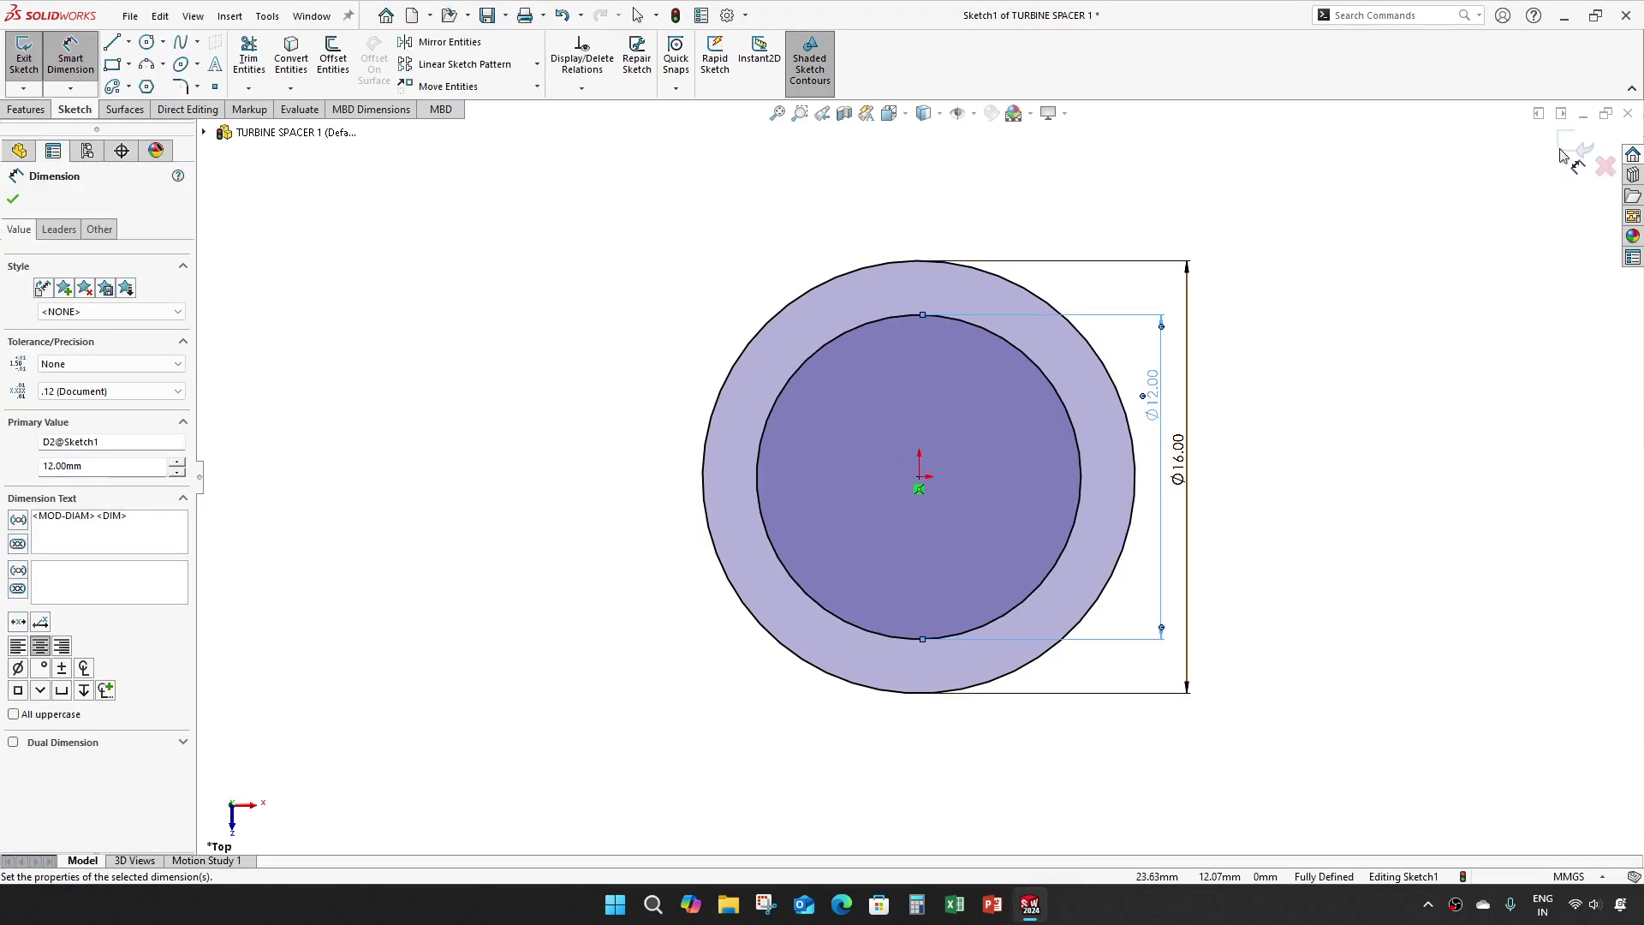
key(Escape)
Extrude the ring profile to a blind depth of 23.351 mm and save the part.
key(f)
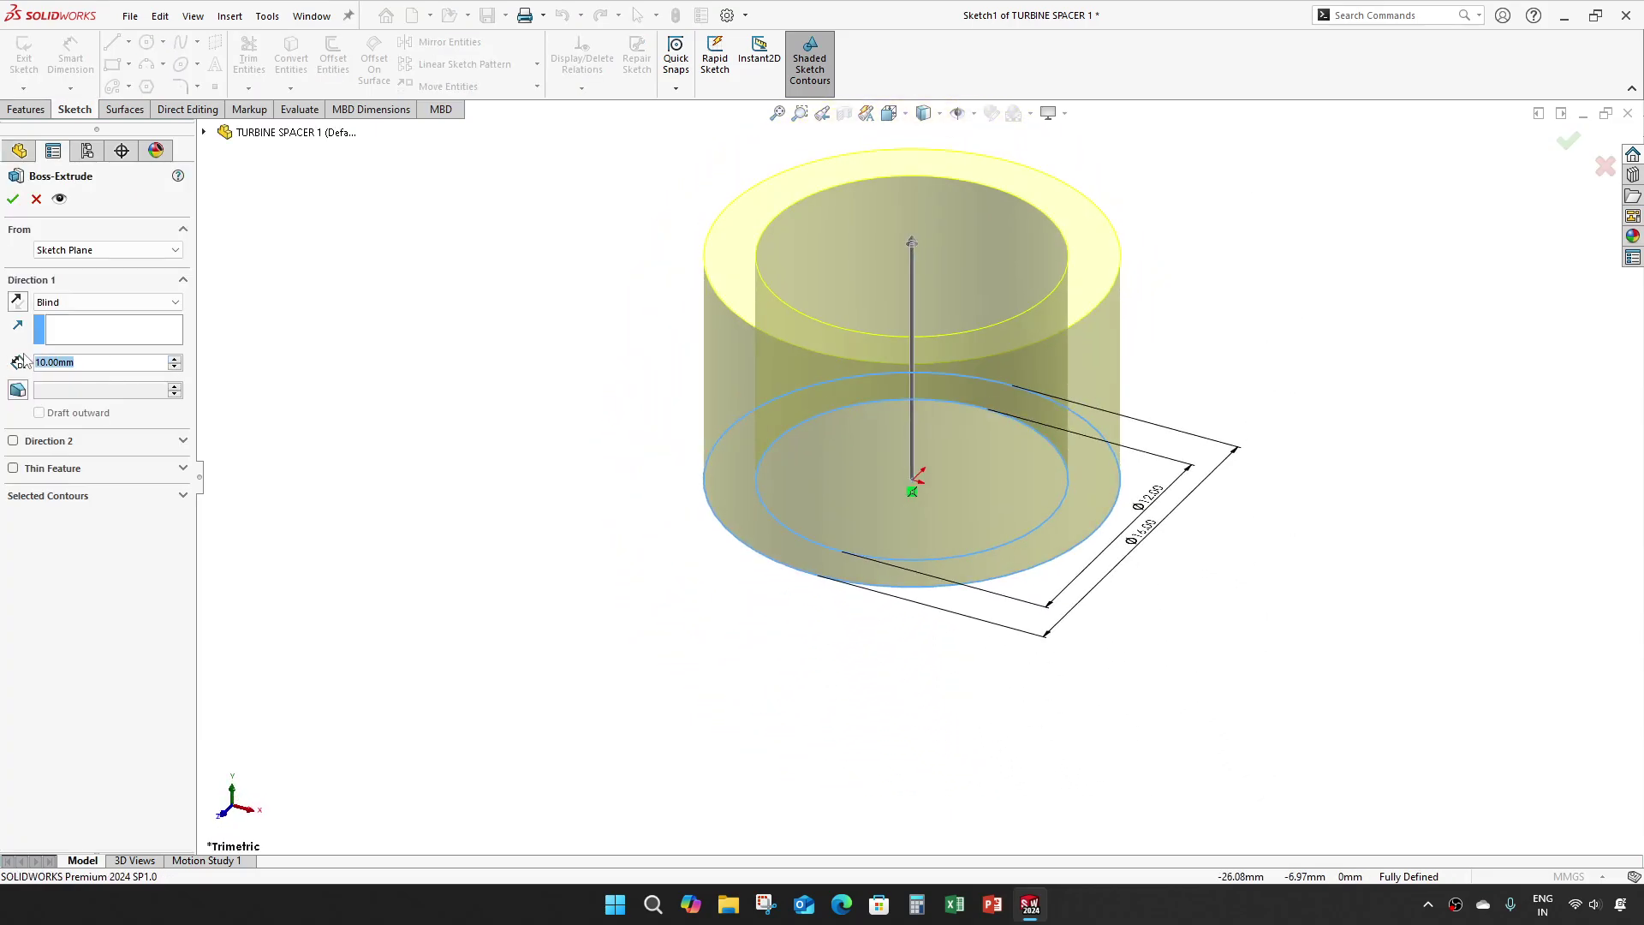
text(23.)
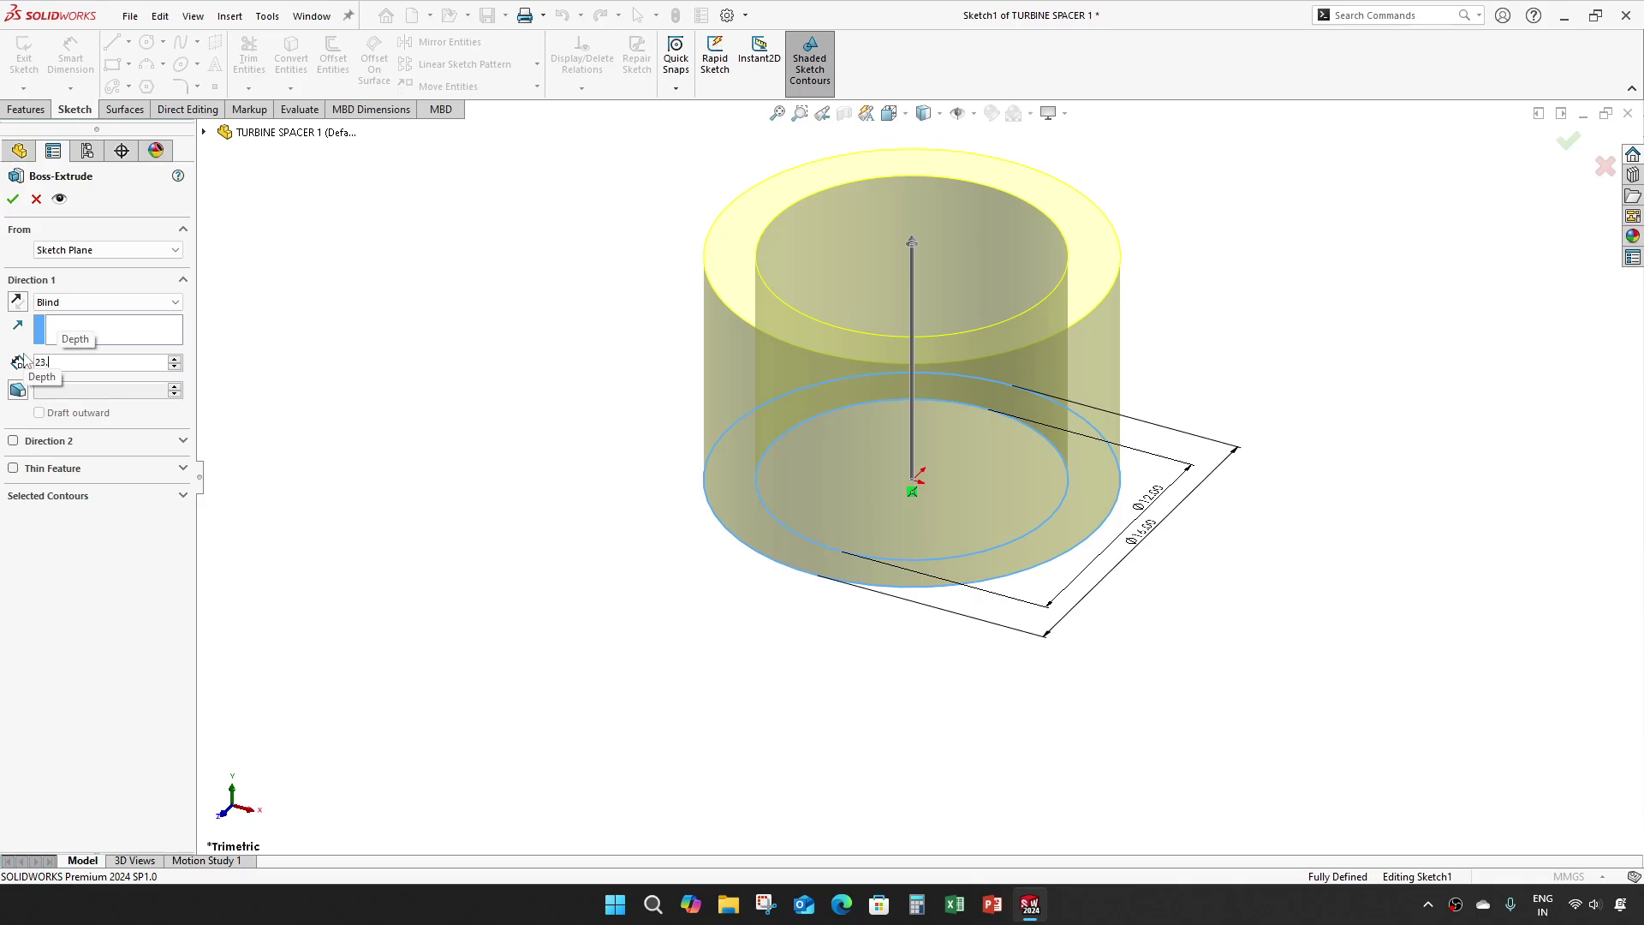
text(351)
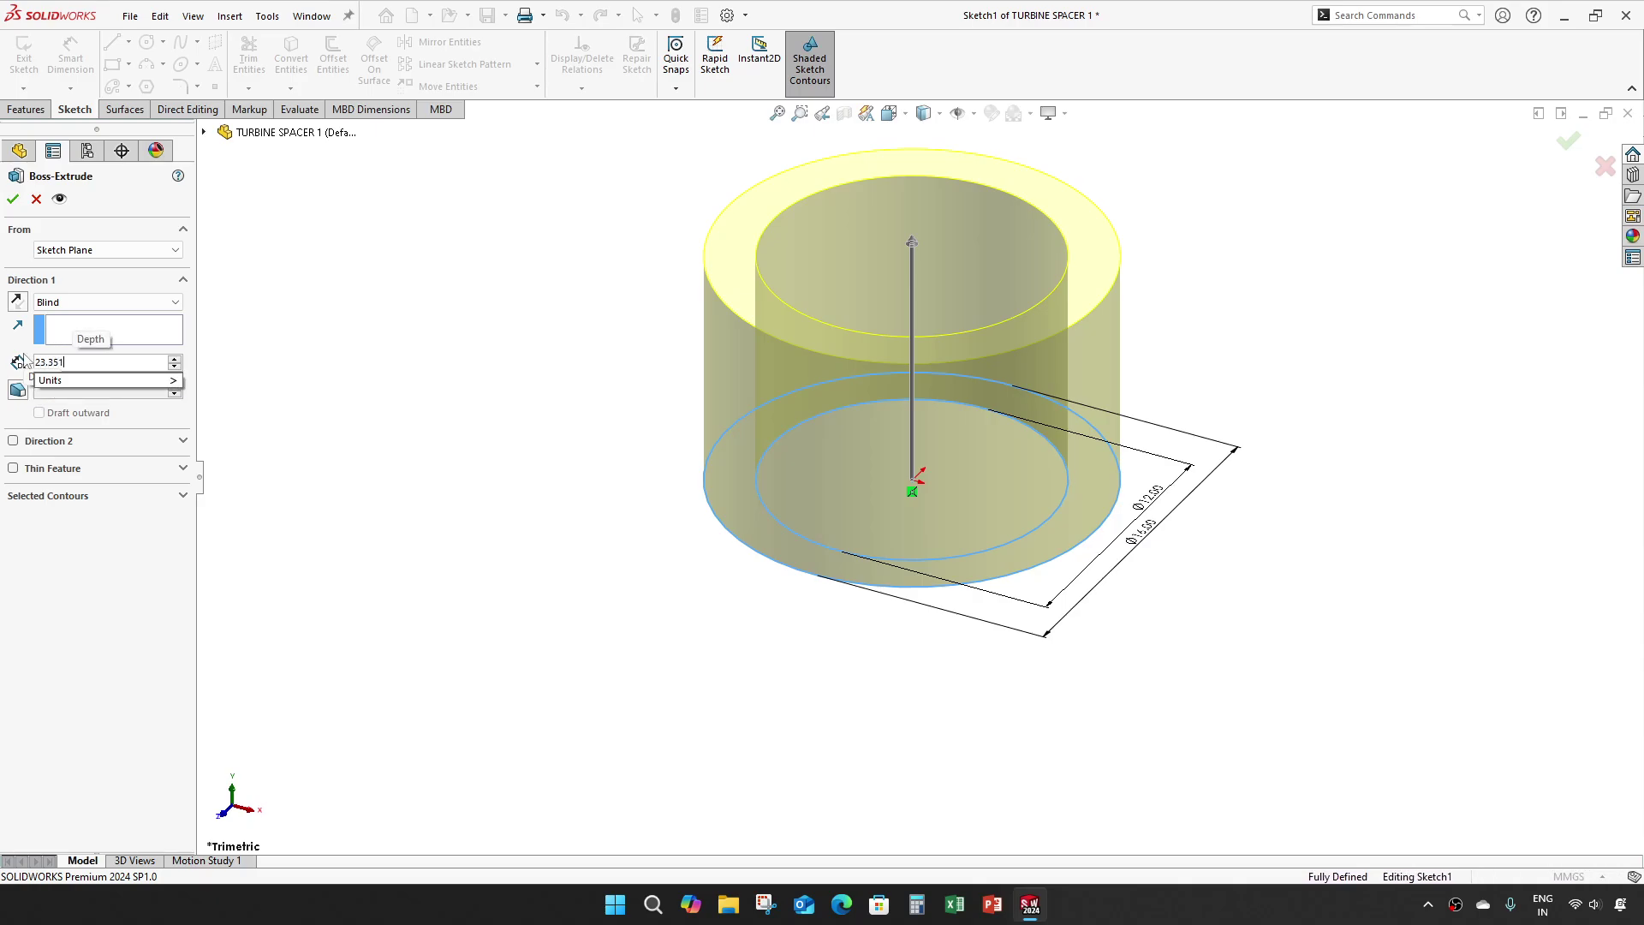
key(Return)
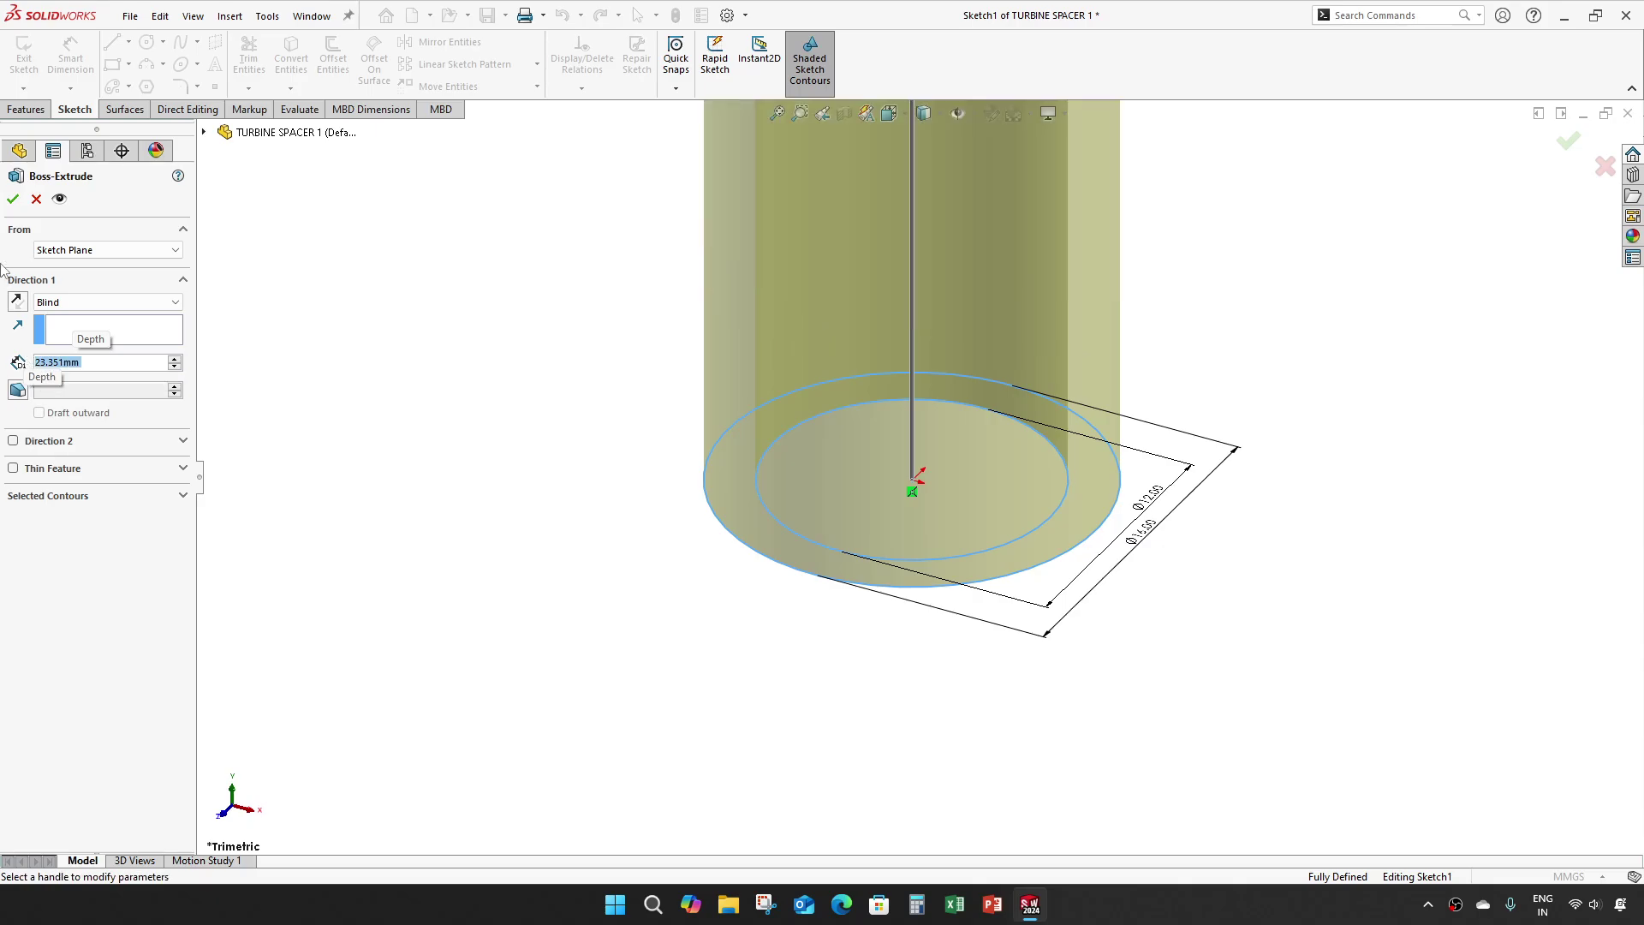
click(13, 199)
key(f)
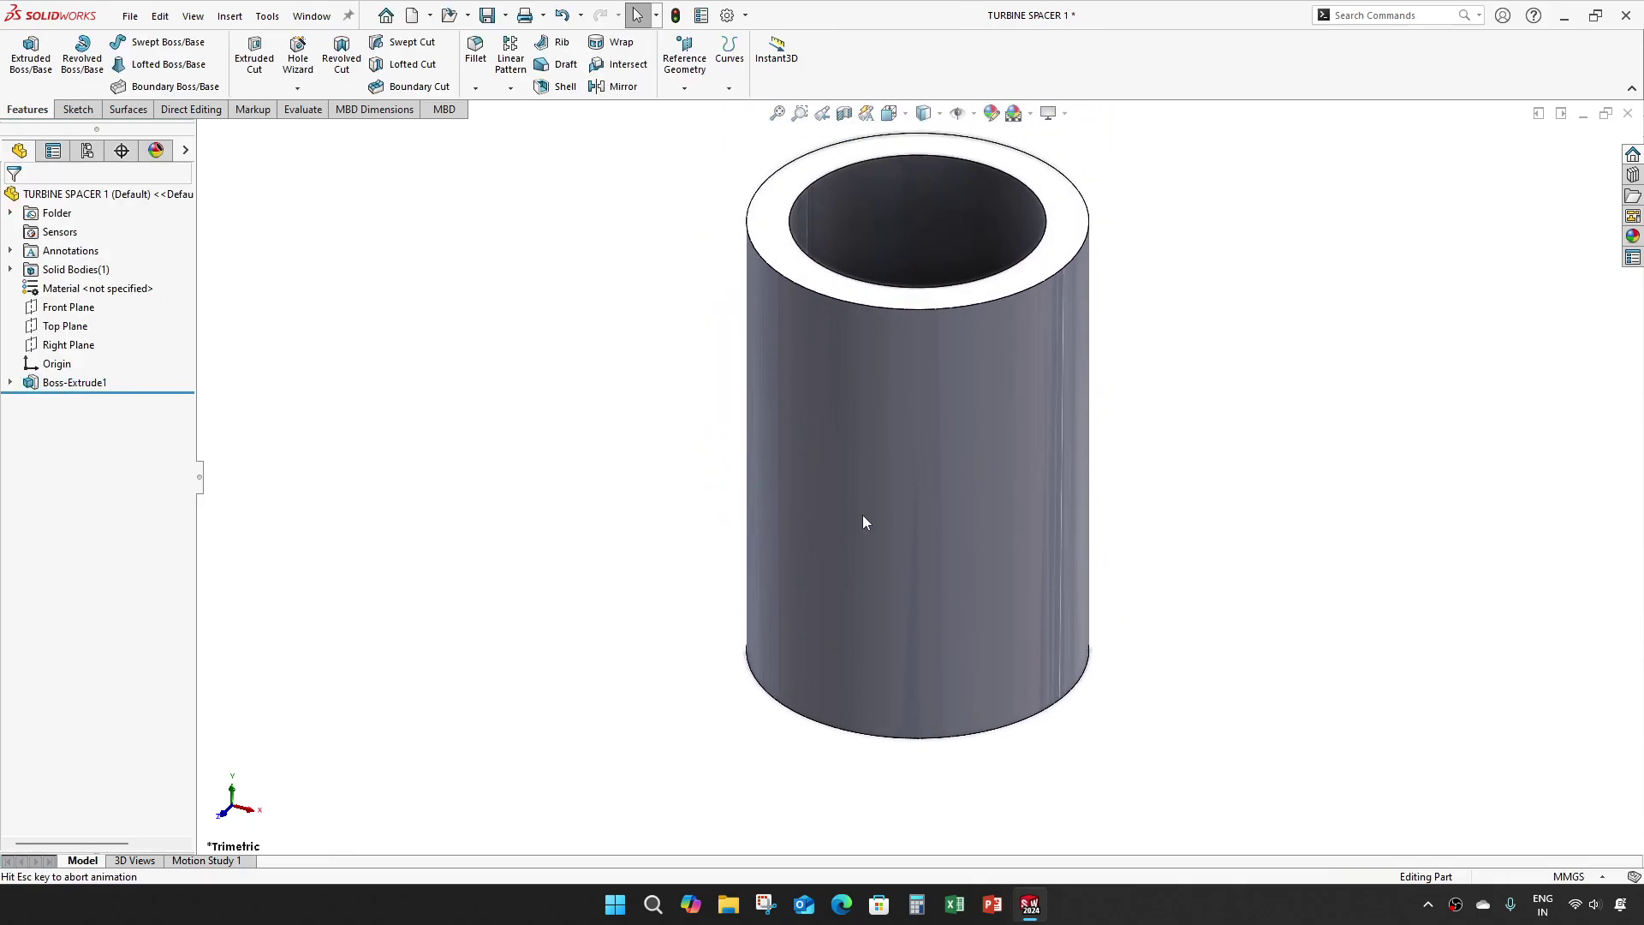
key(ctrl+s)
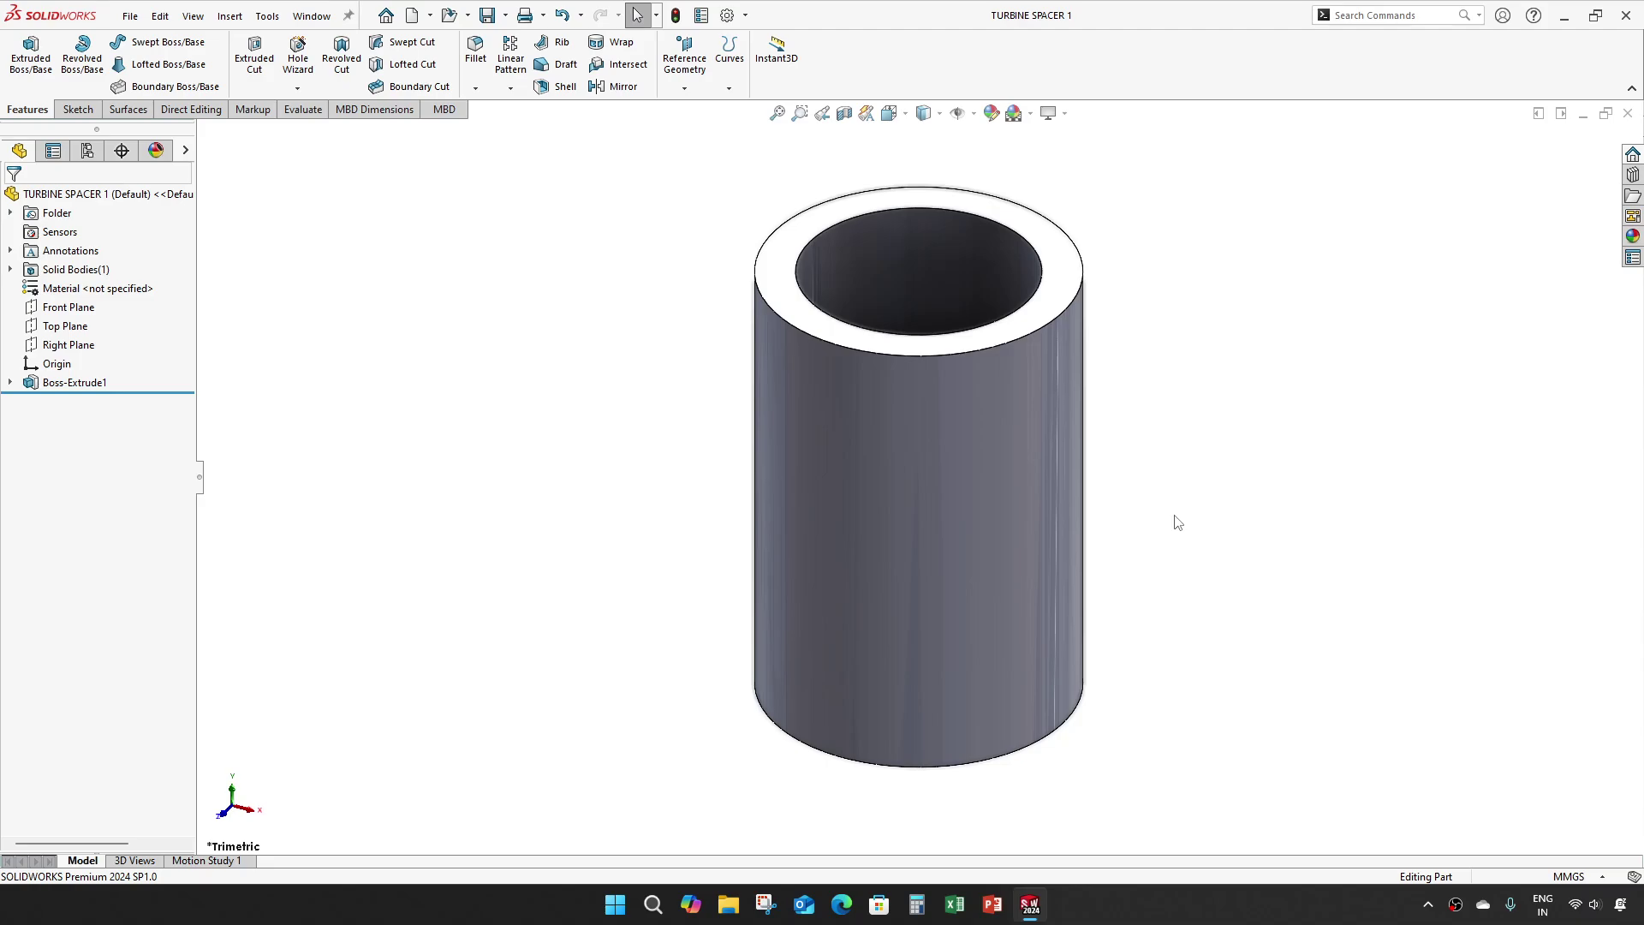
Create a new part document and save it as TURBINE SPACER 2 in the JET ENGINE folder.
click(130, 15)
click(146, 38)
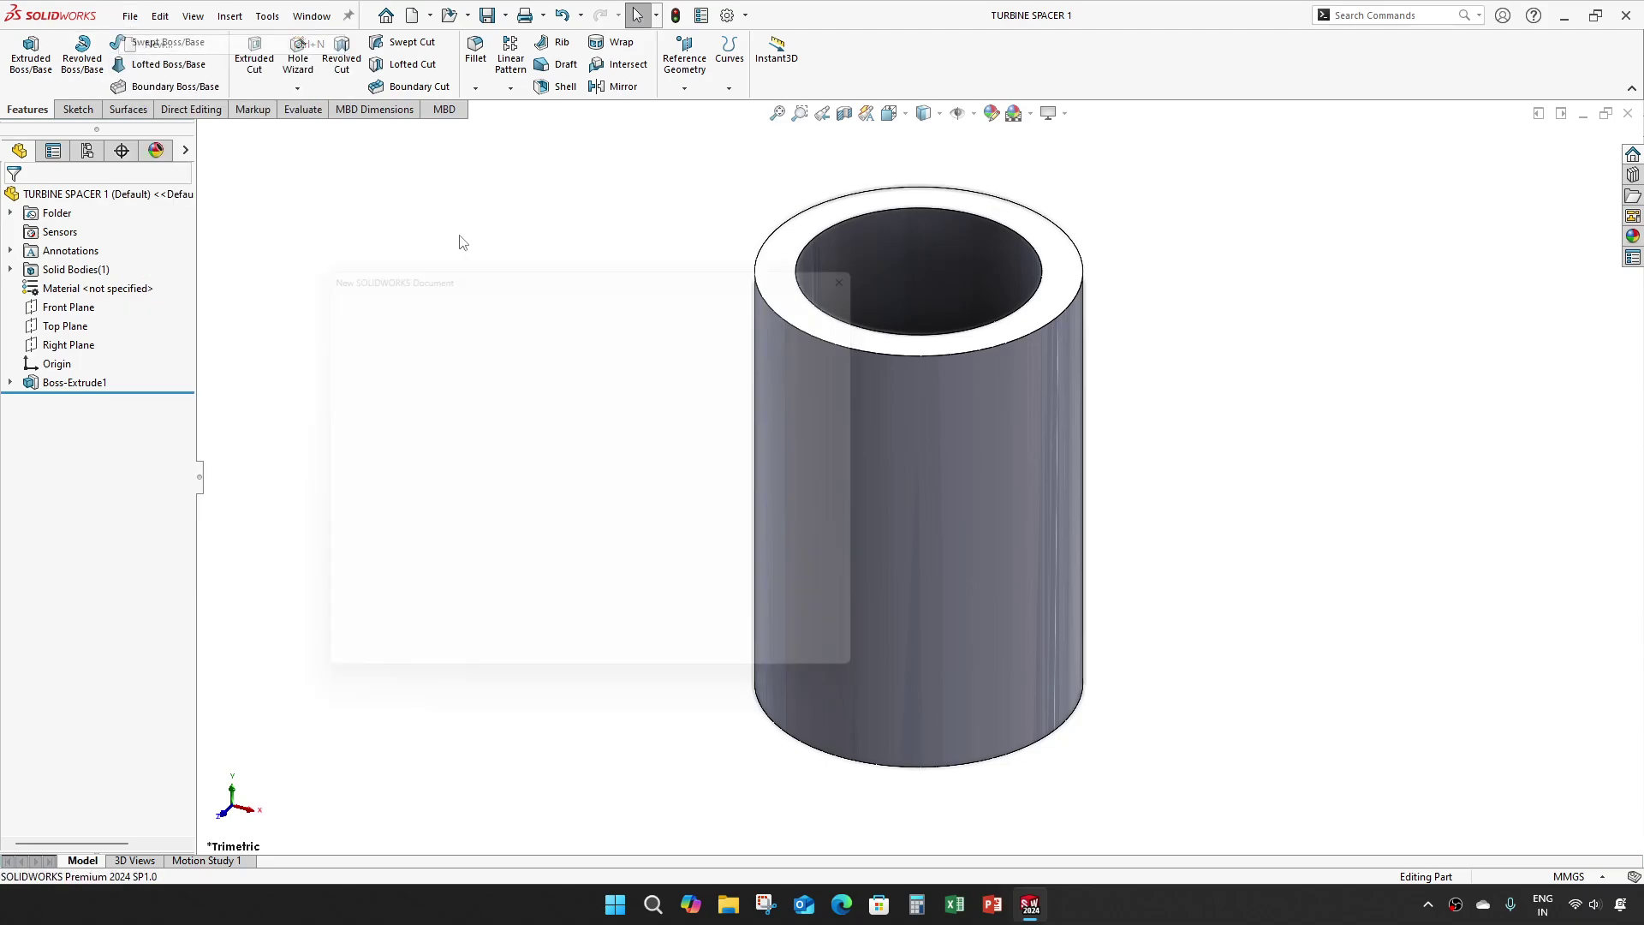
click(675, 658)
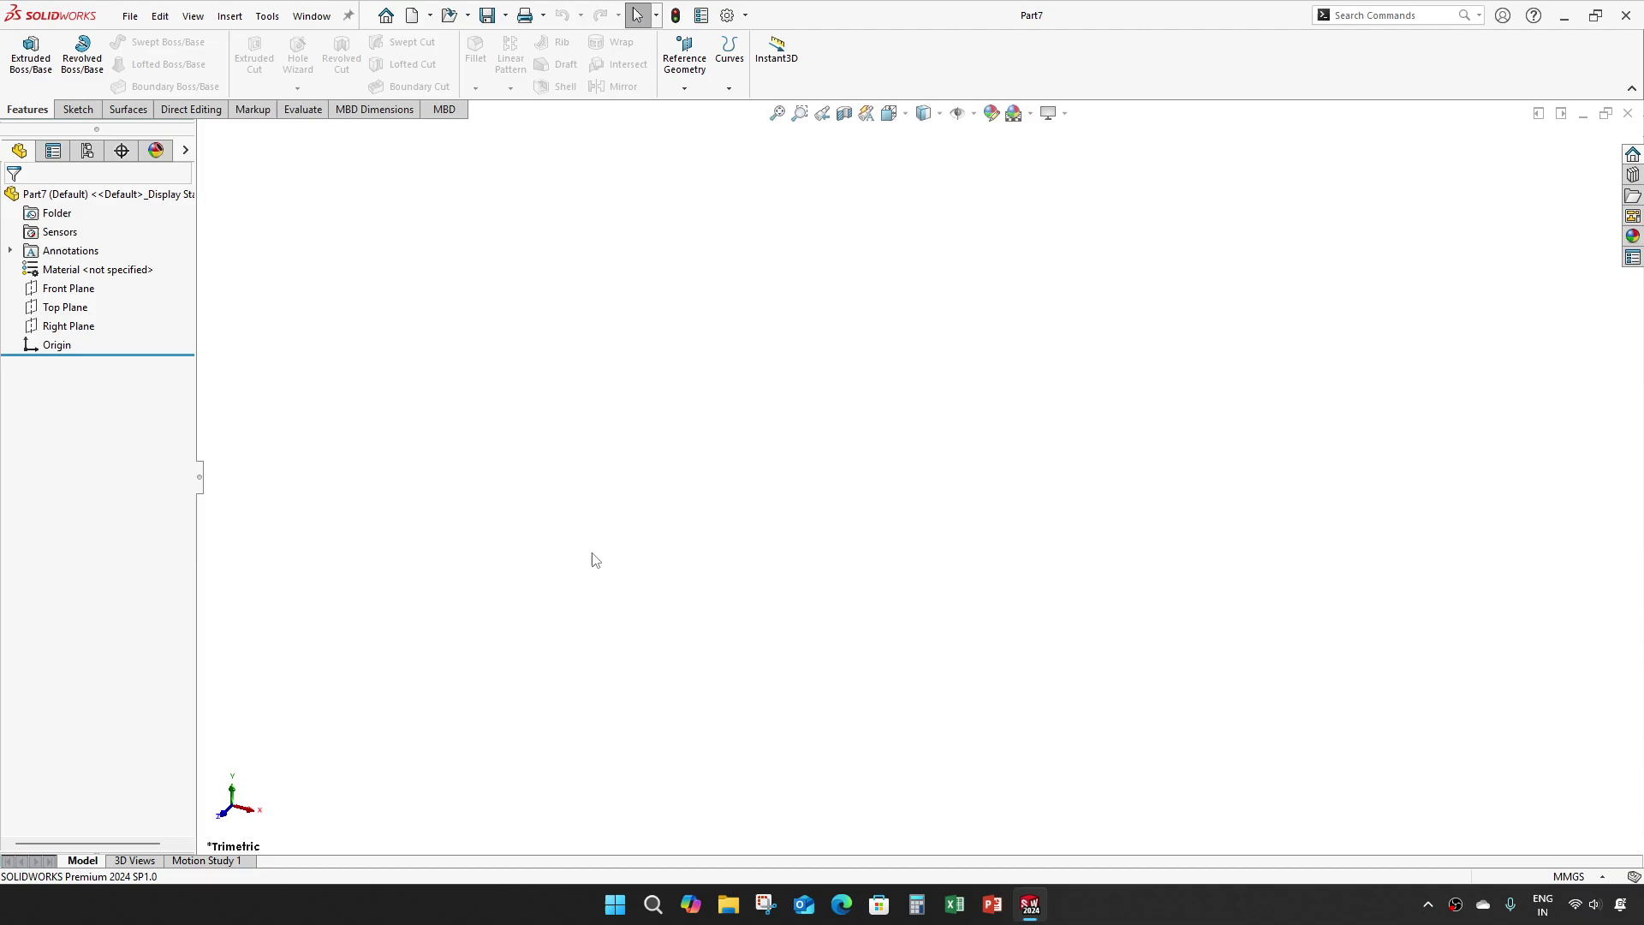
key(ctrl+s)
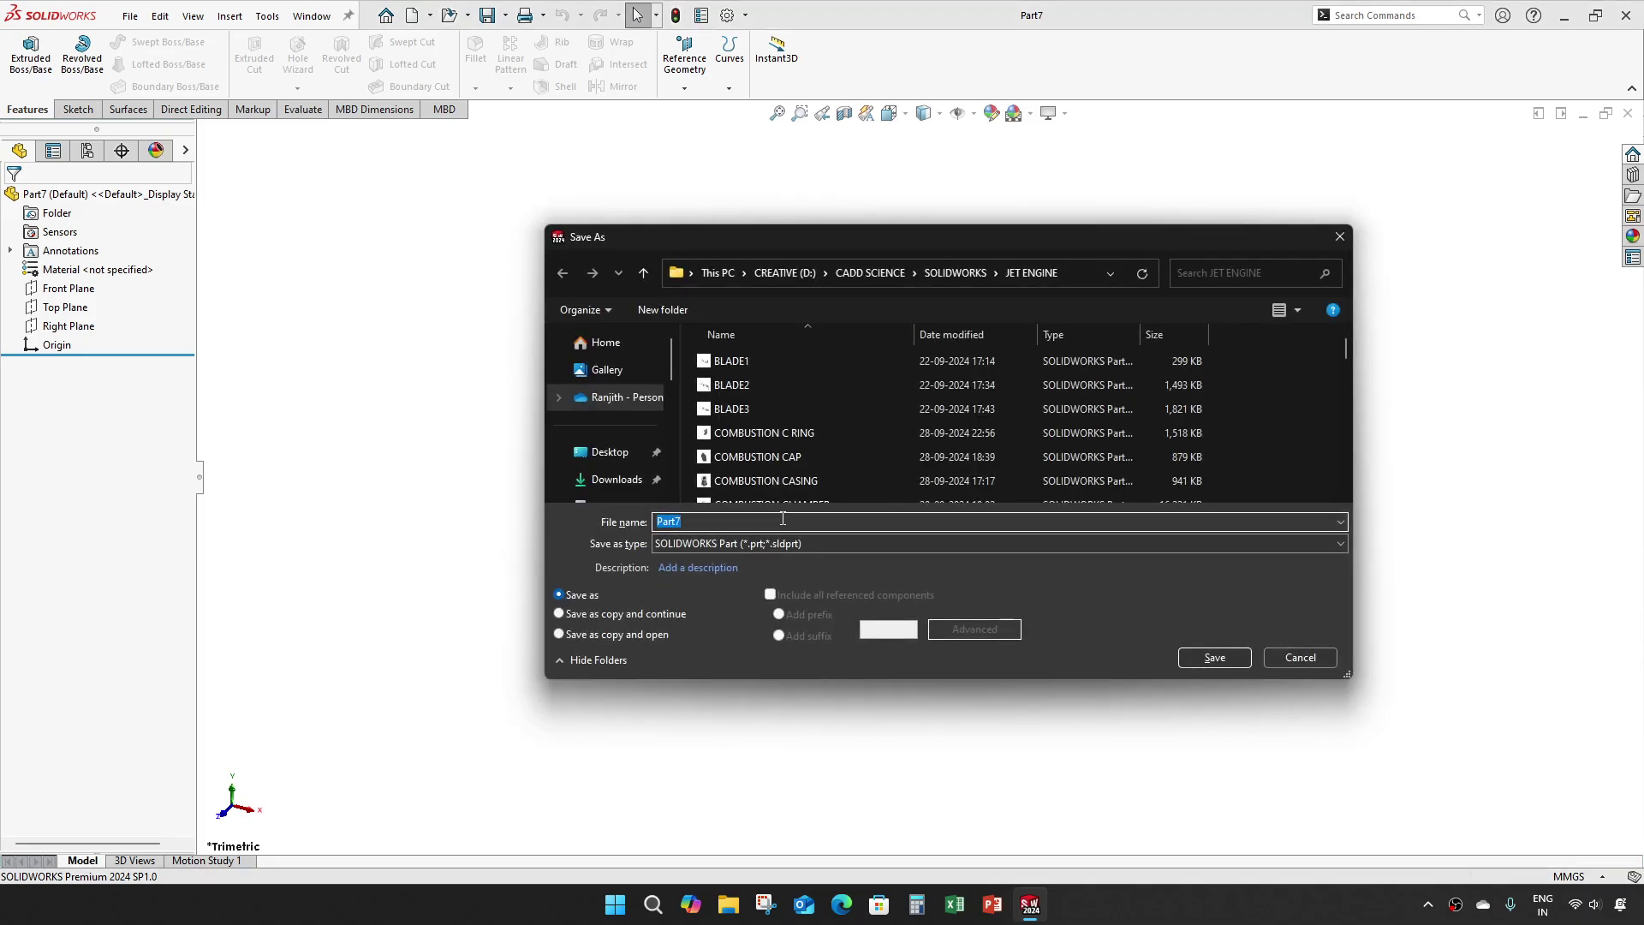
text(TURBINE SPACER)
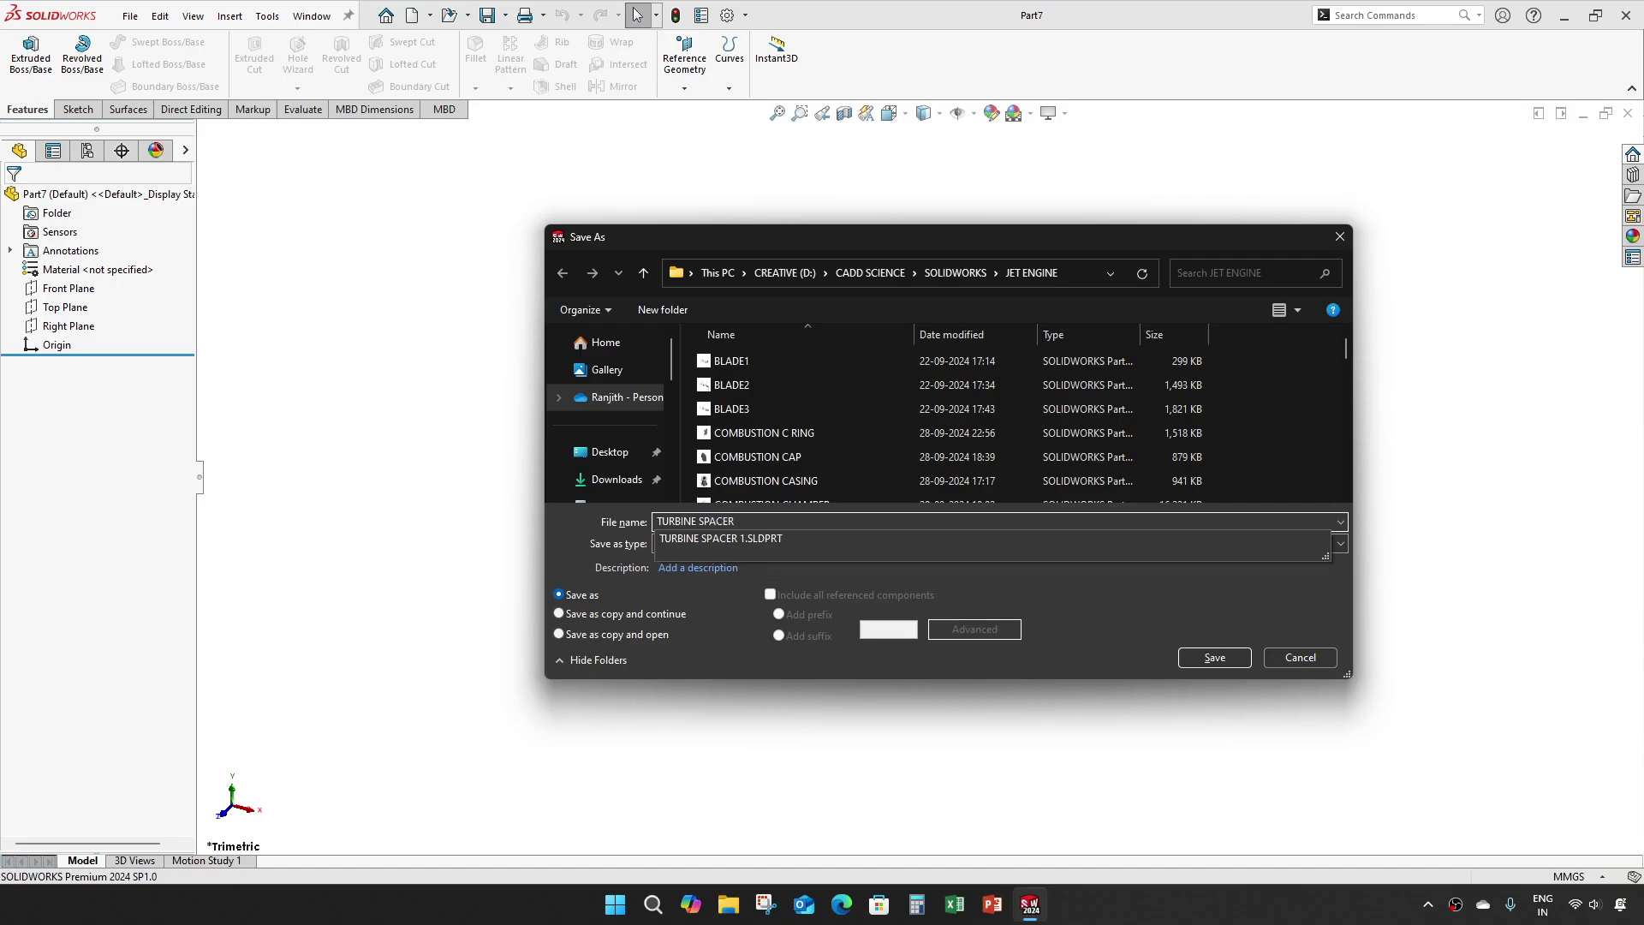
text( 2)
key(Return)
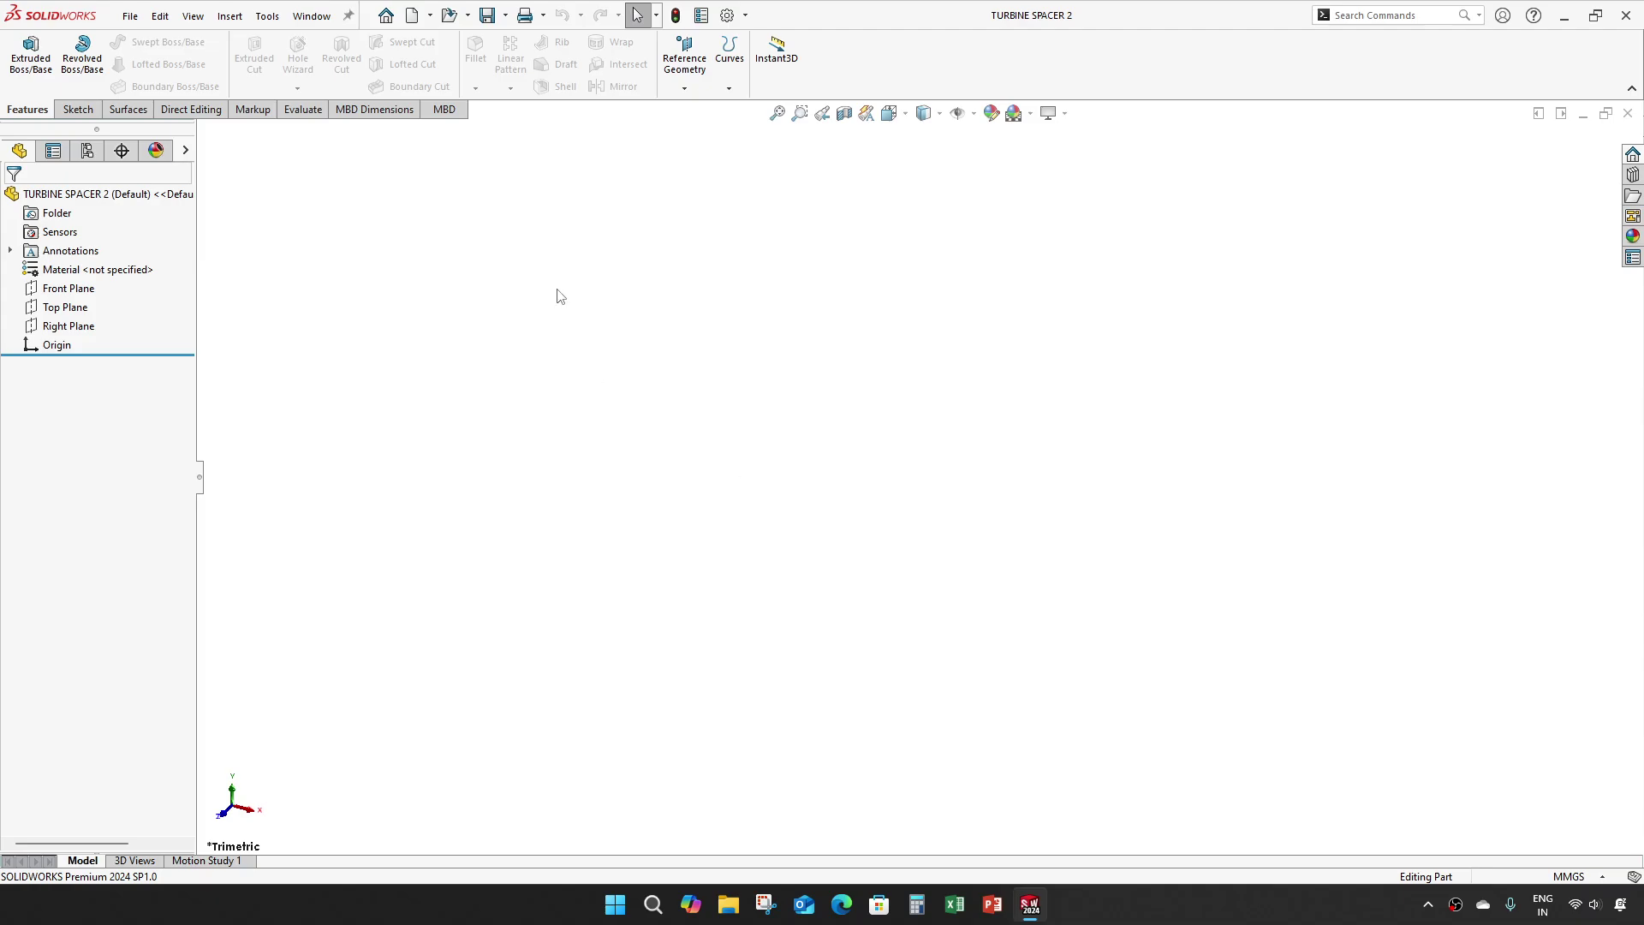
Start an extruded boss on the Top Plane and sketch two concentric circles at the origin, the outer about 124 mm in diameter.
click(30, 51)
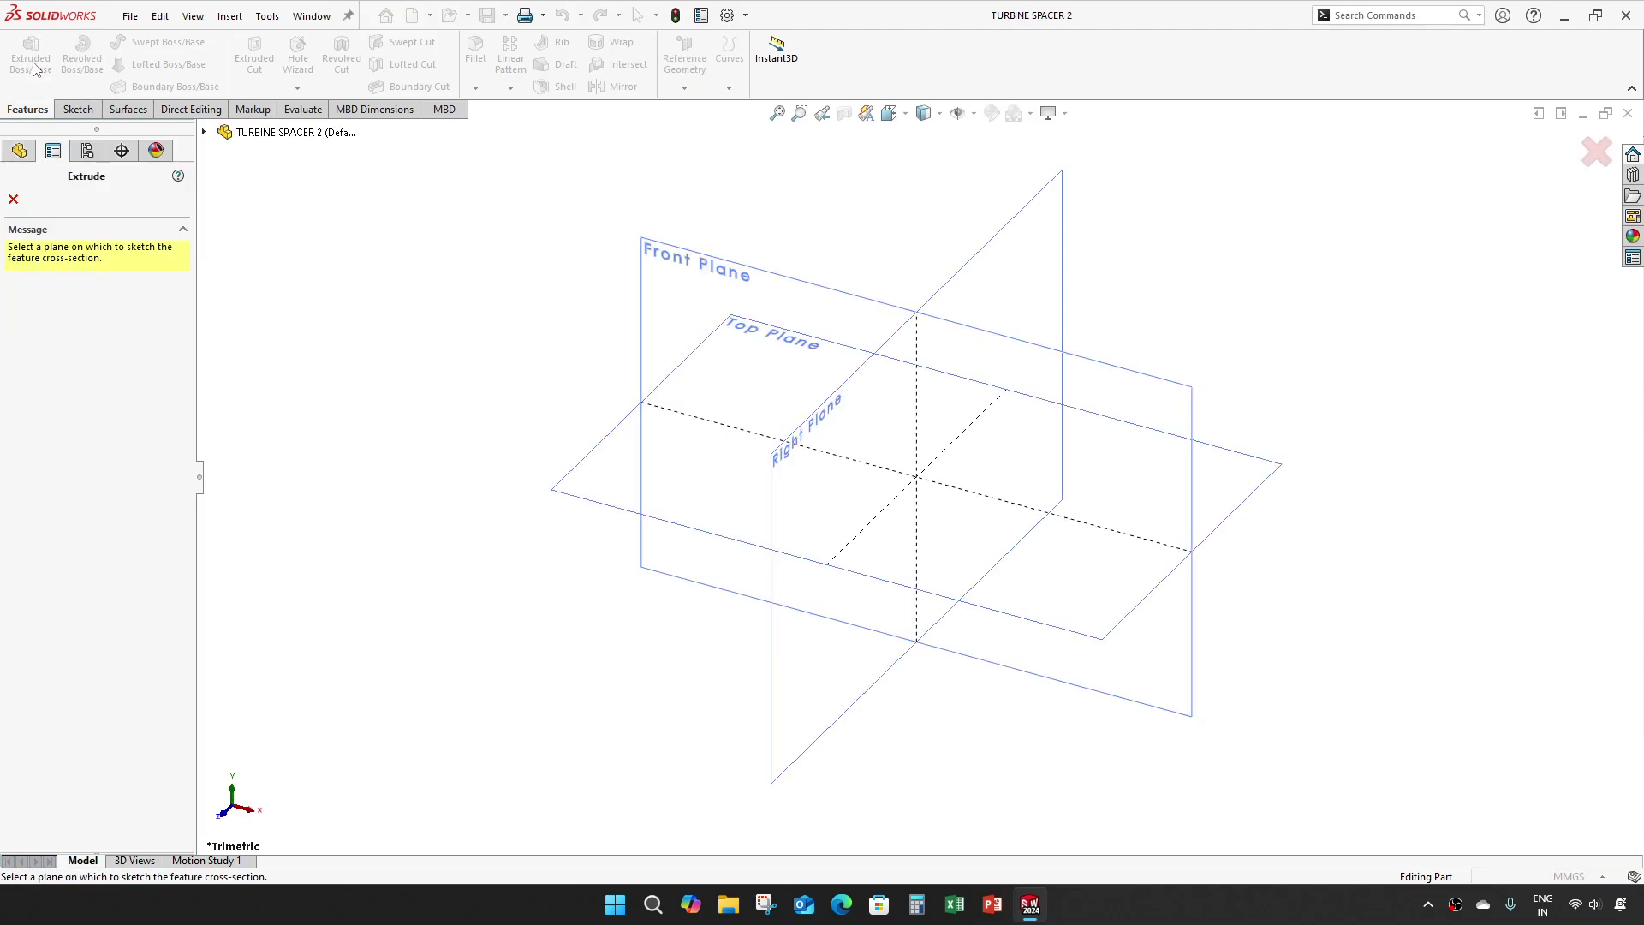
click(786, 336)
click(147, 42)
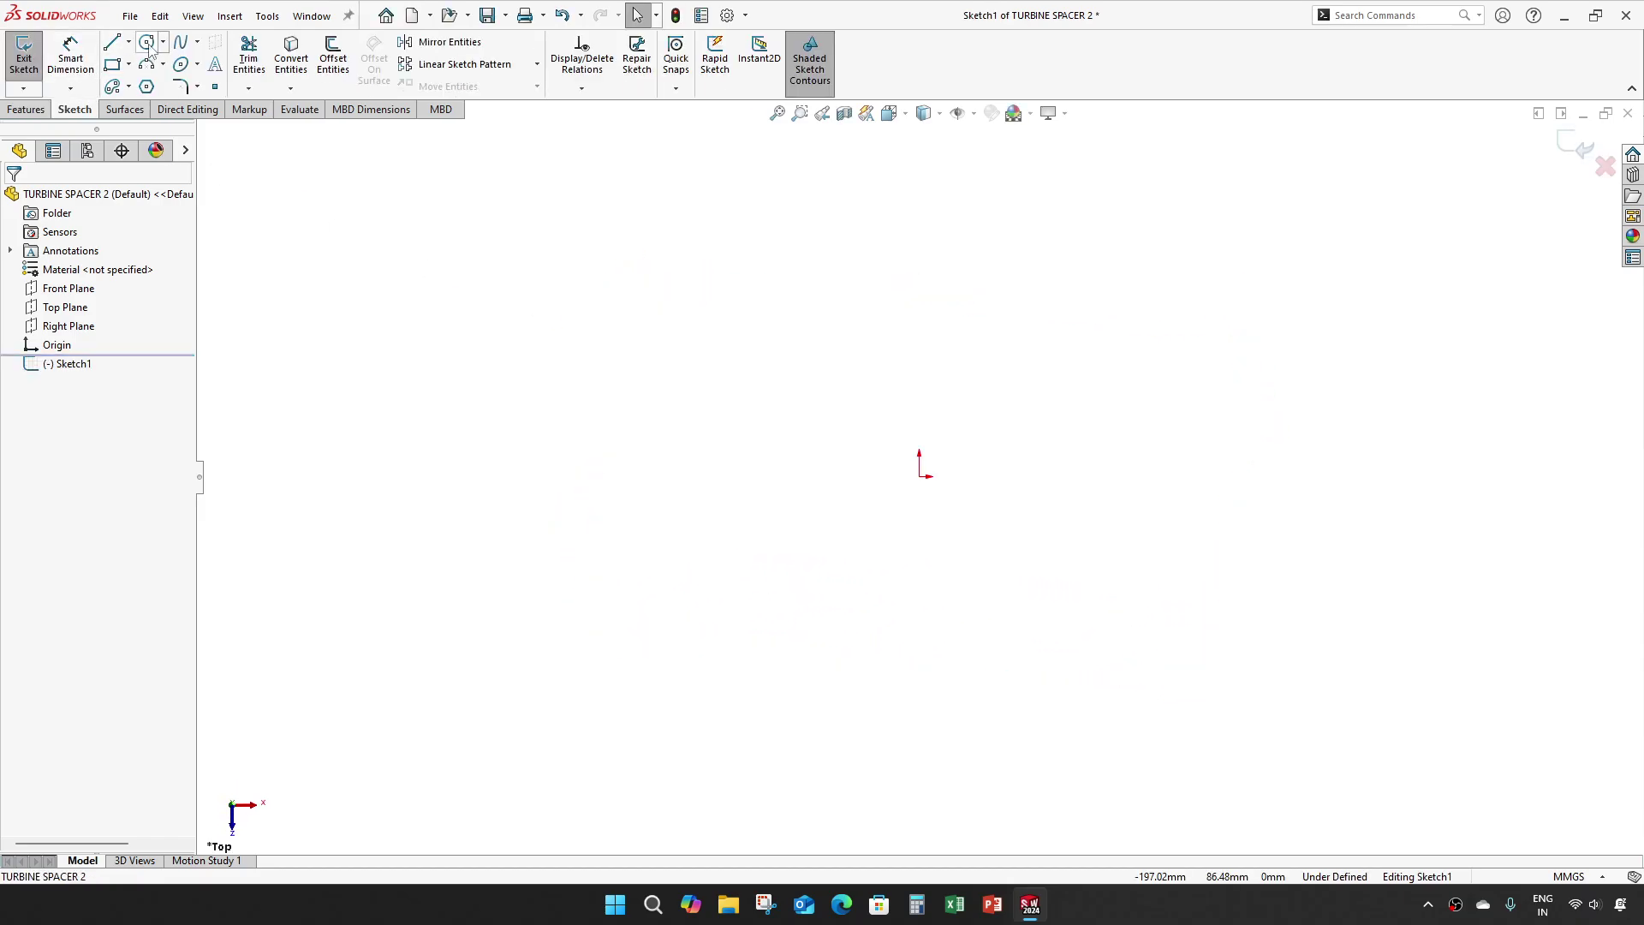
click(919, 476)
click(1000, 274)
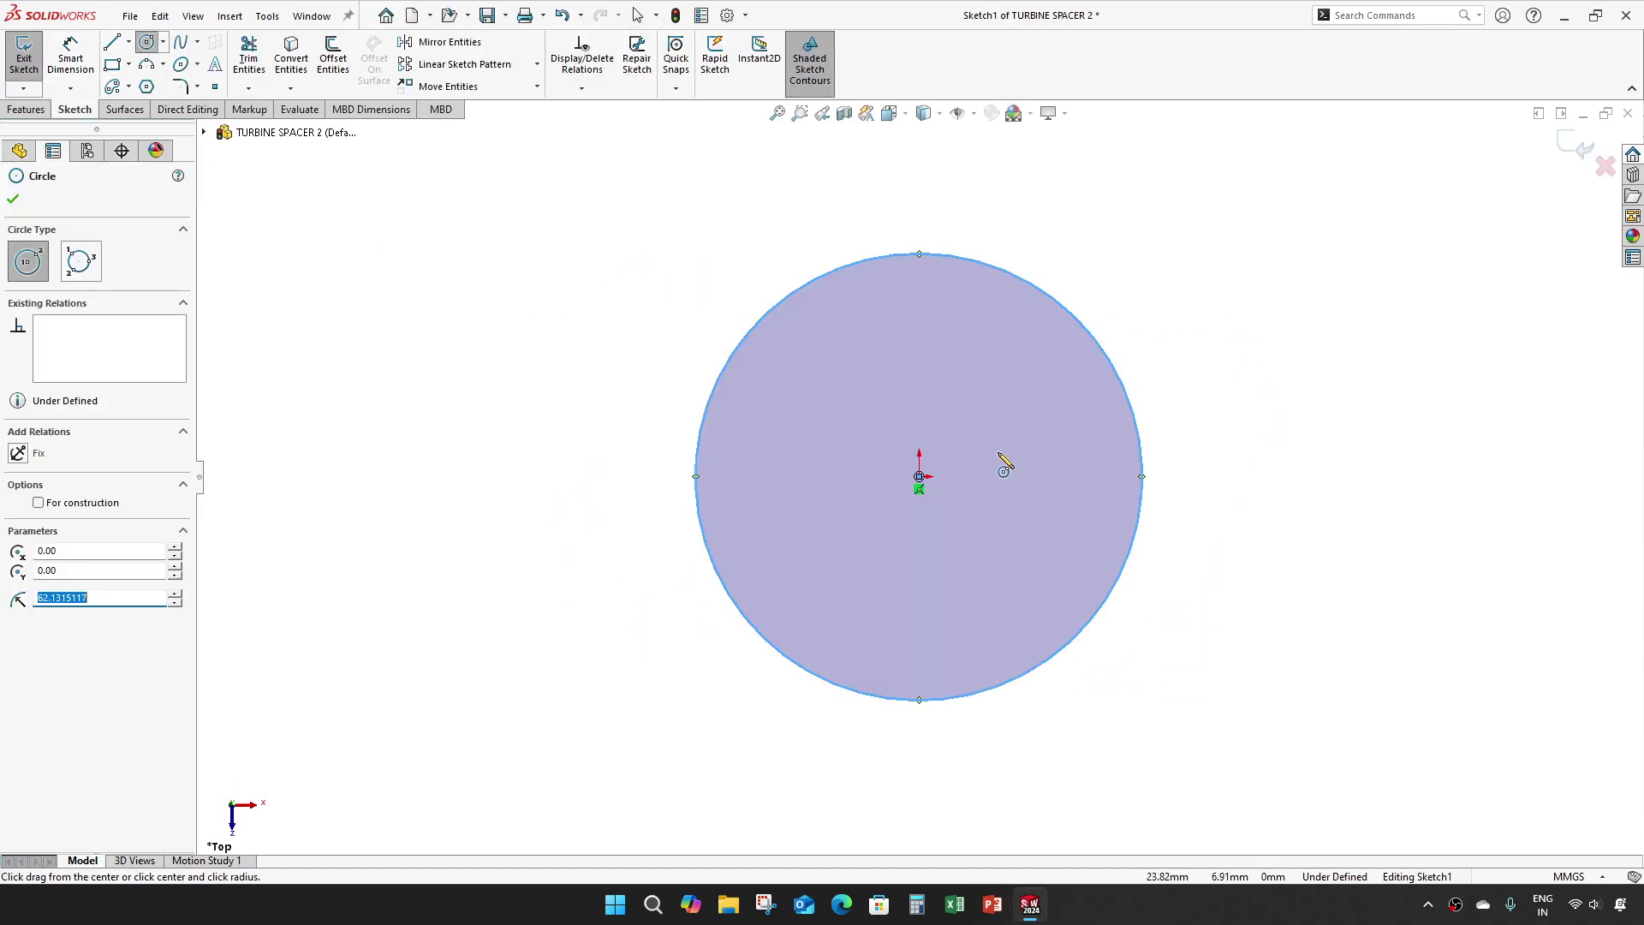
click(919, 476)
click(987, 329)
key(Escape)
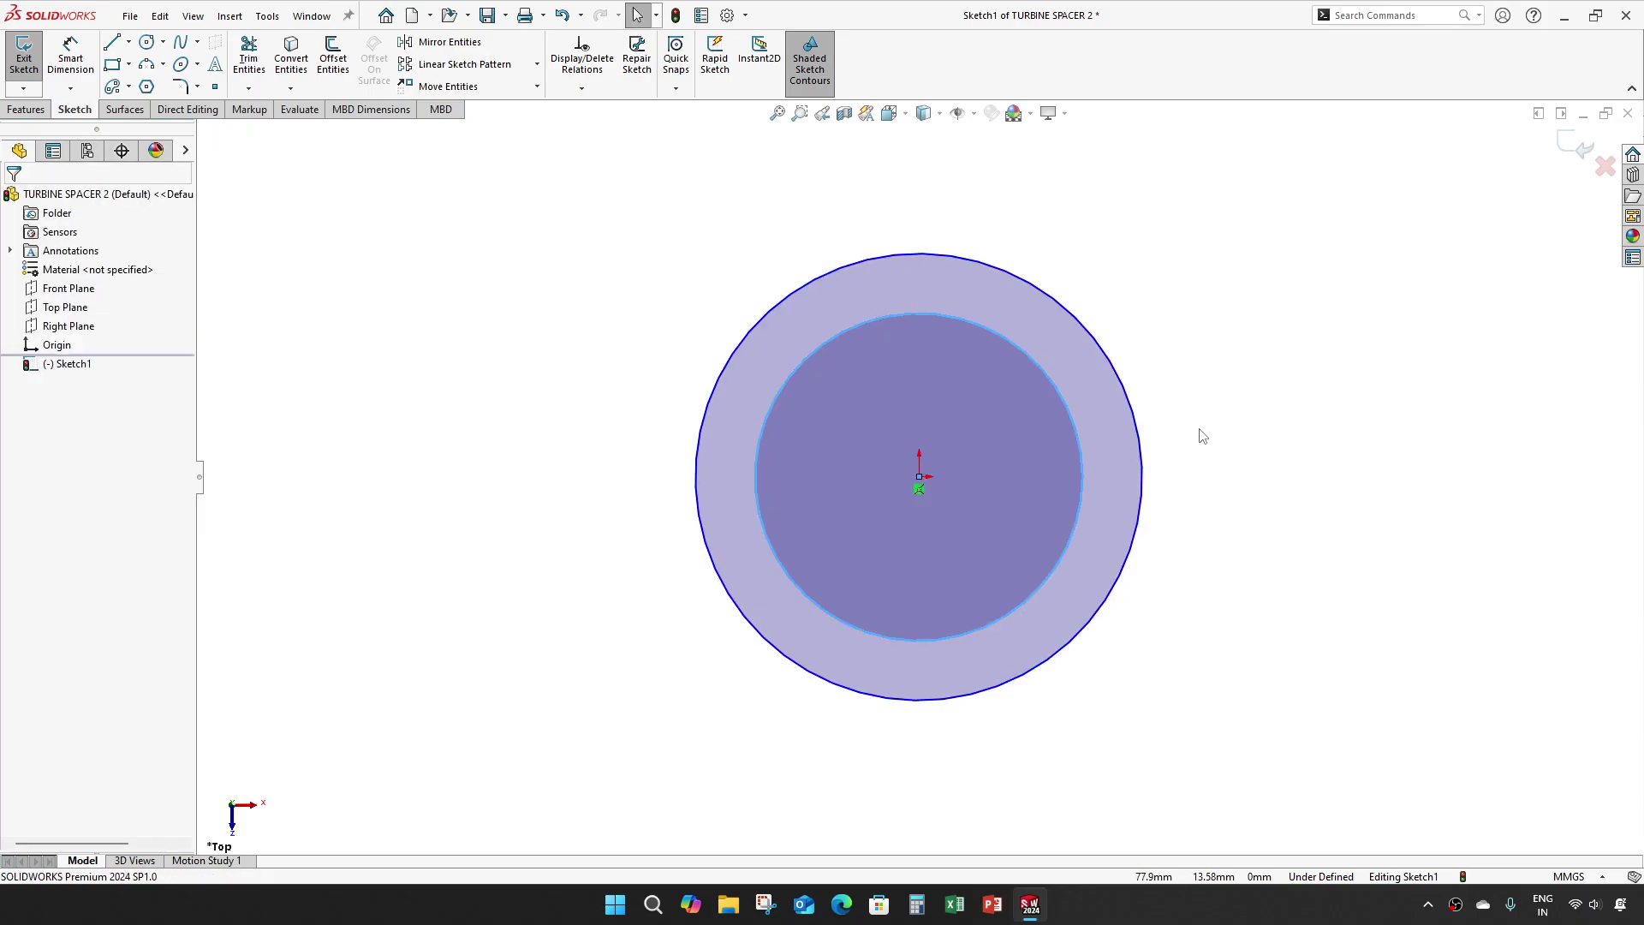
Dimension the outer circle's diameter to 16 mm and the inner circle's to 12 mm in the TURBINE SPACER 2 sketch.
key(d)
click(1144, 473)
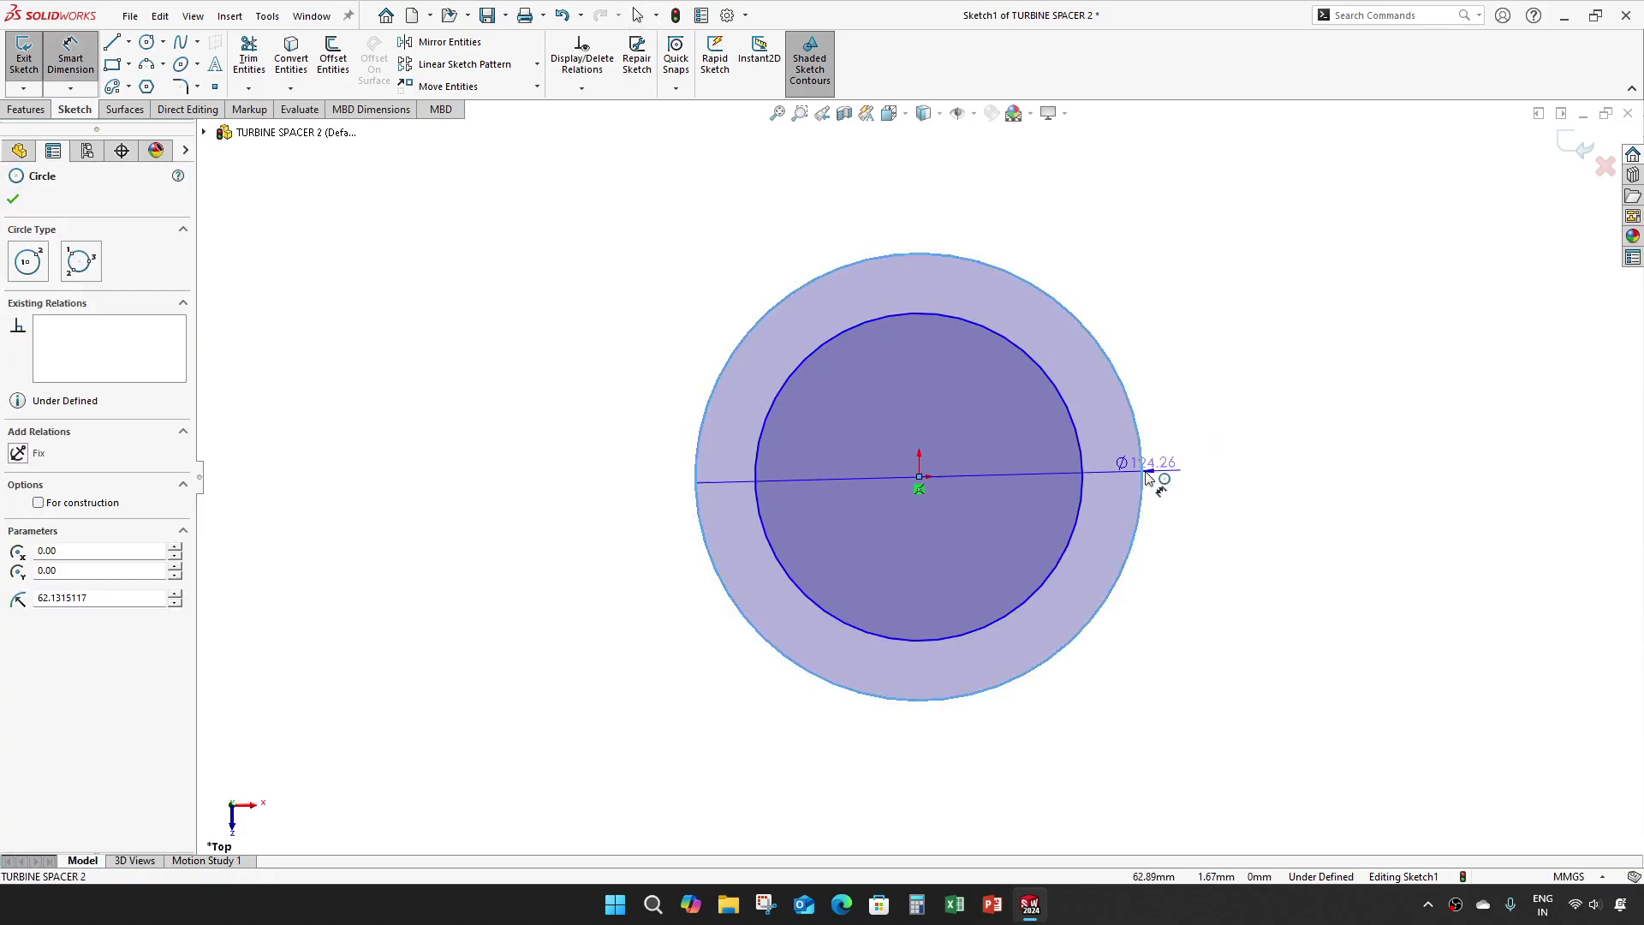
click(1214, 470)
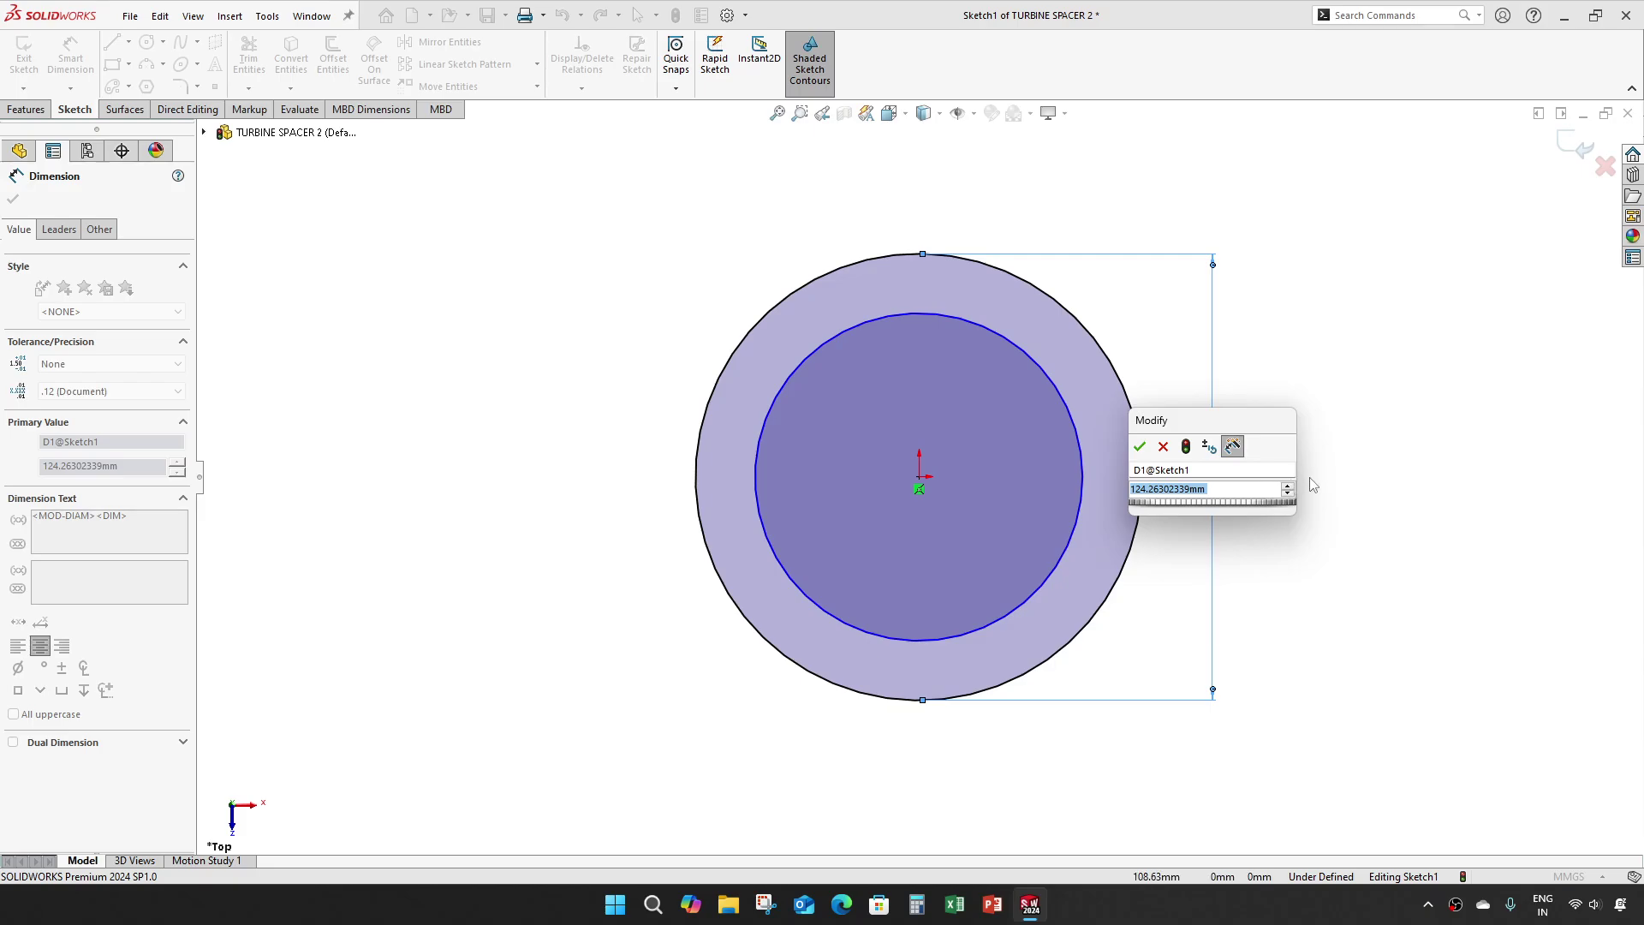
text(16)
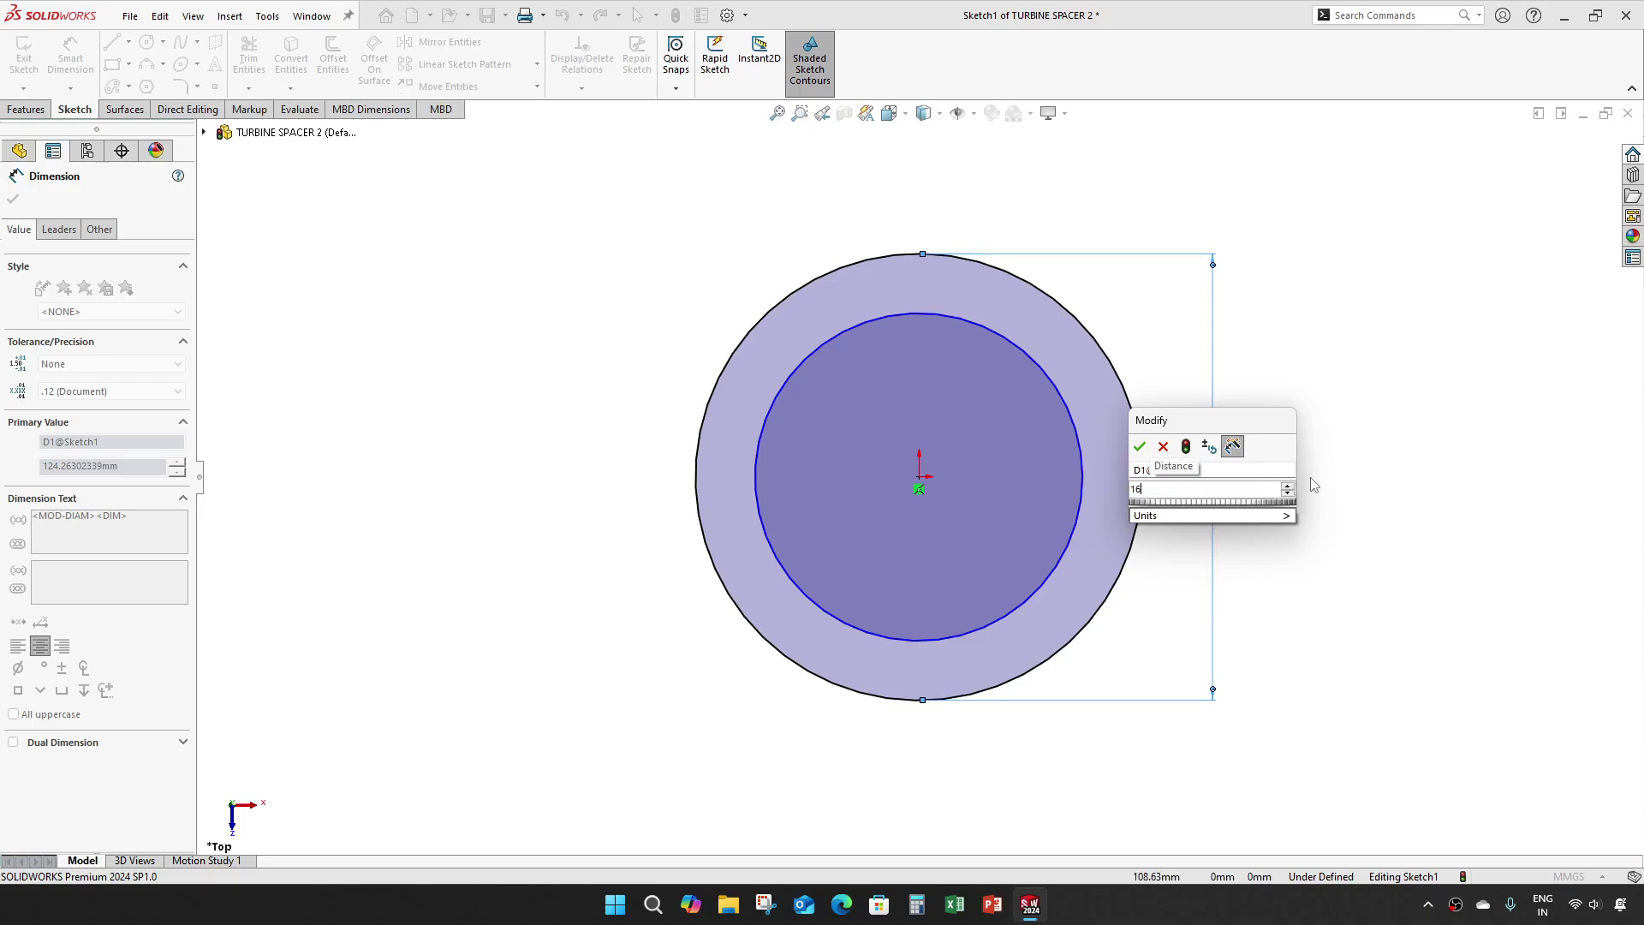
key(Return)
click(1085, 479)
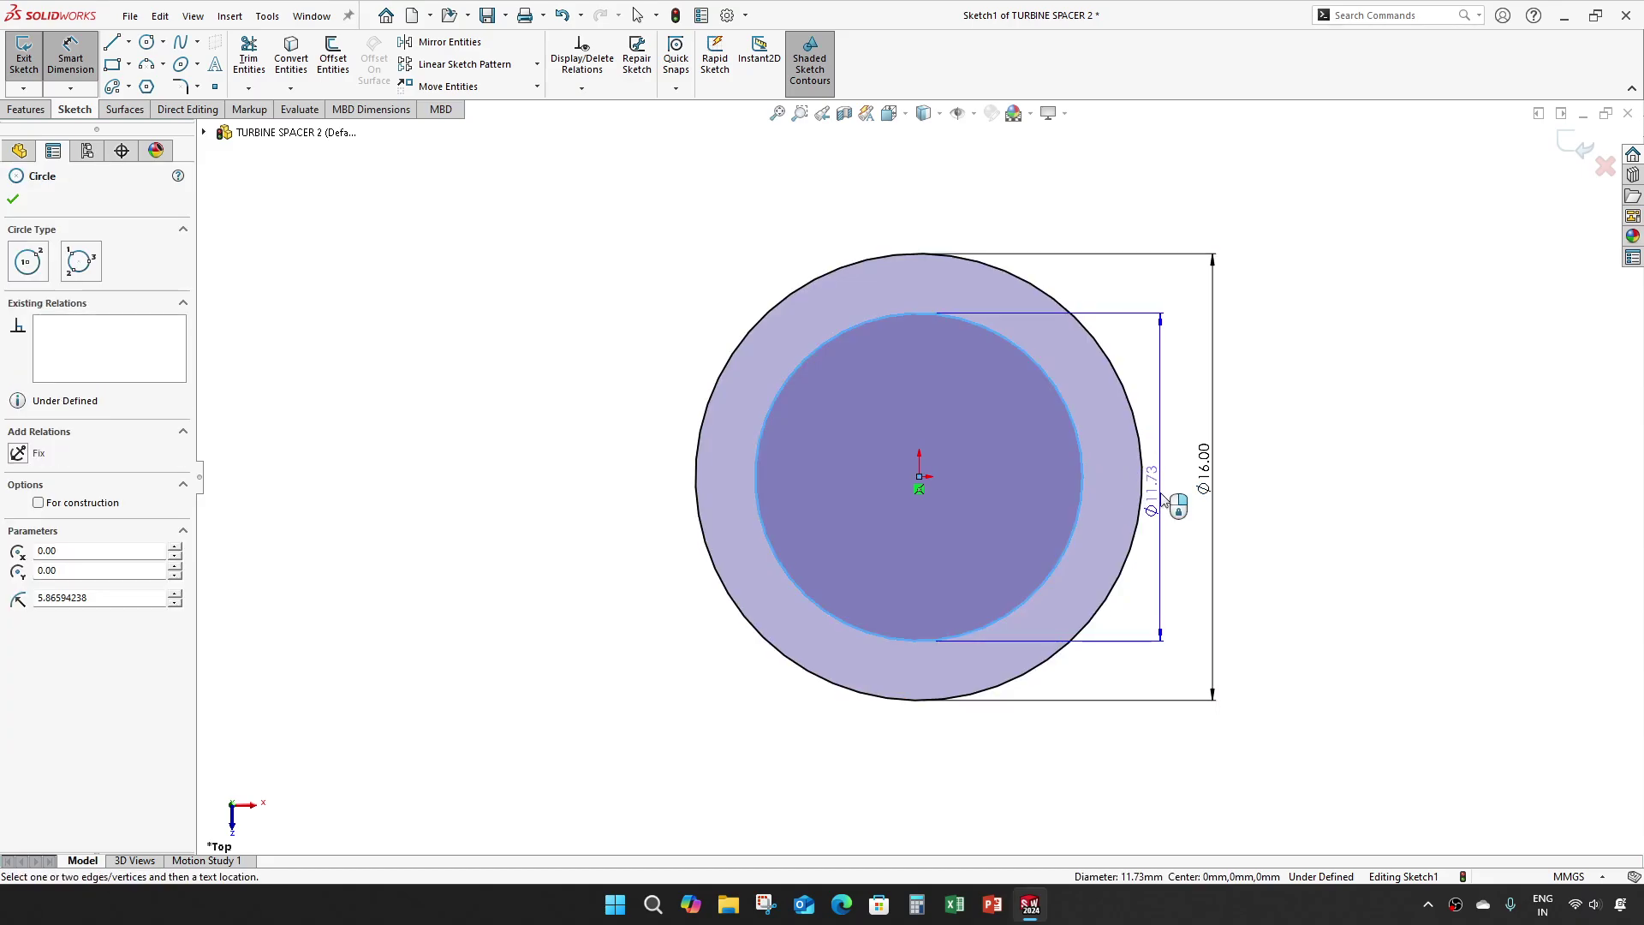
click(1161, 501)
text(12)
key(Return)
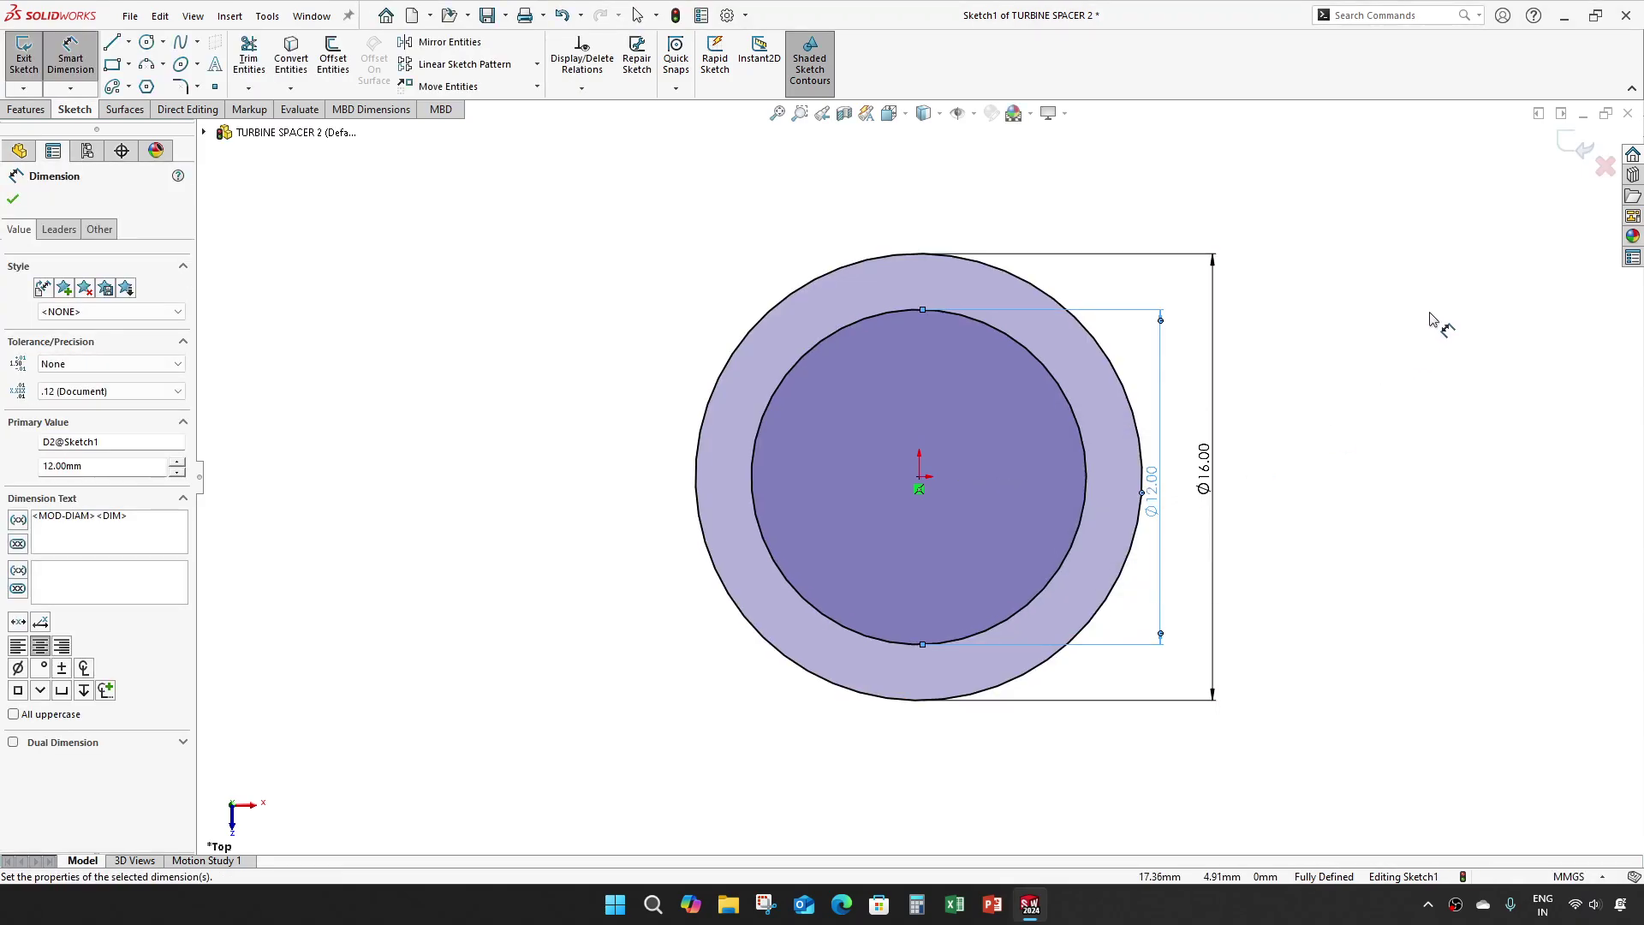
Finish the sketch, extrude the ring to a blind depth of 21.228 mm, and save the part.
click(1578, 137)
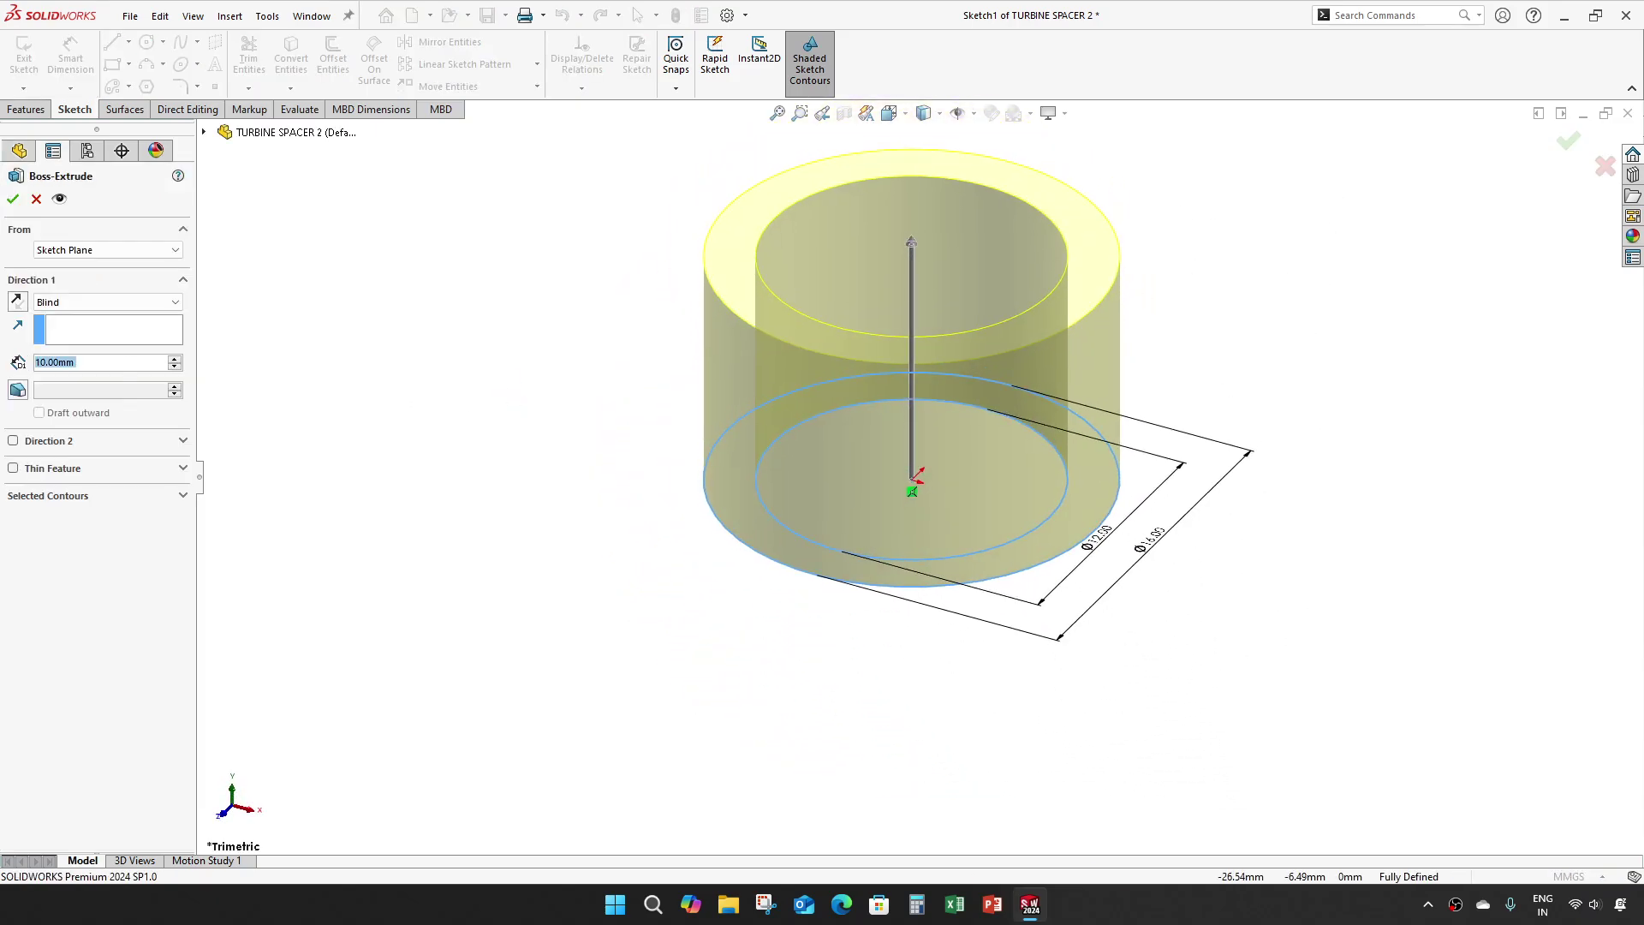
text(21.228)
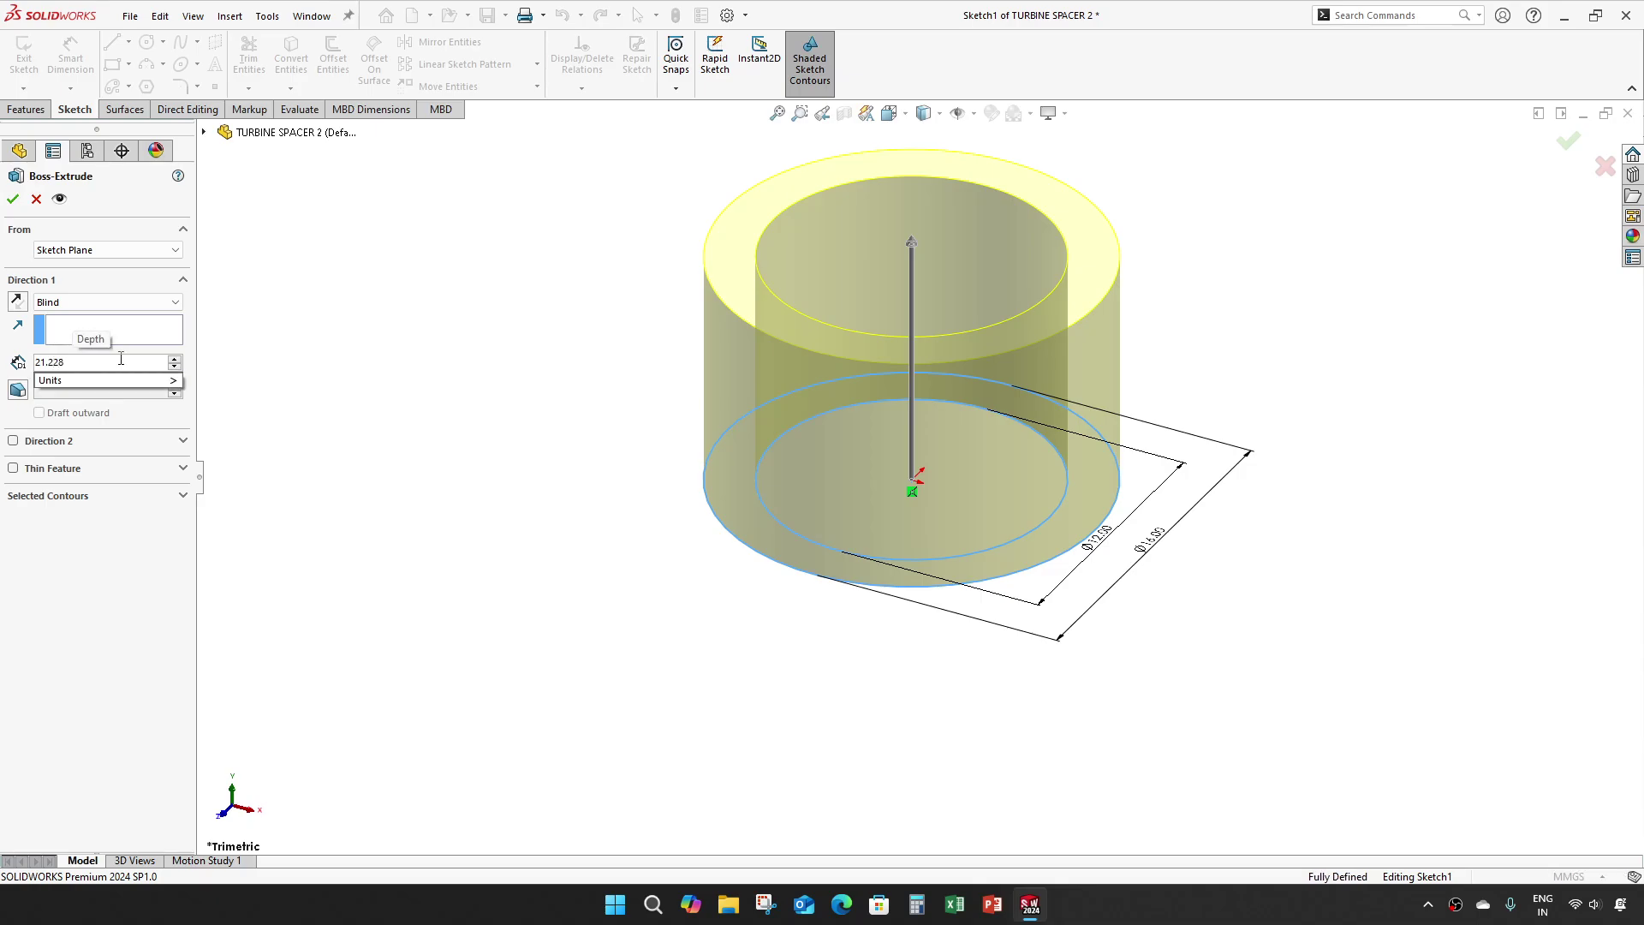
key(Return)
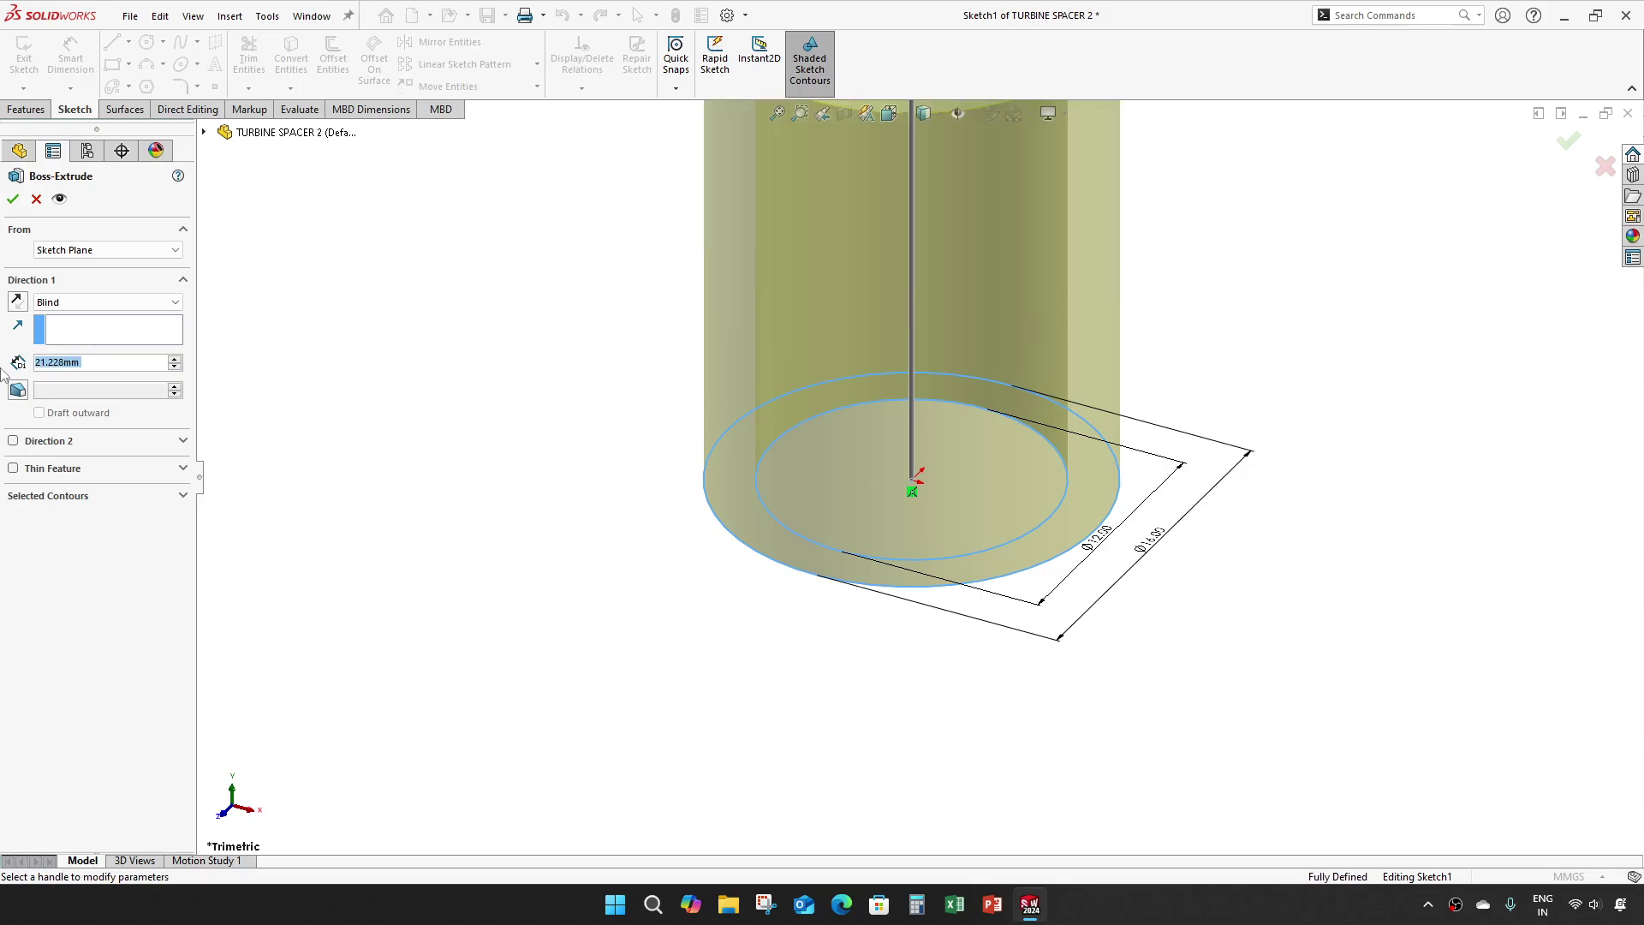
click(13, 199)
key(f)
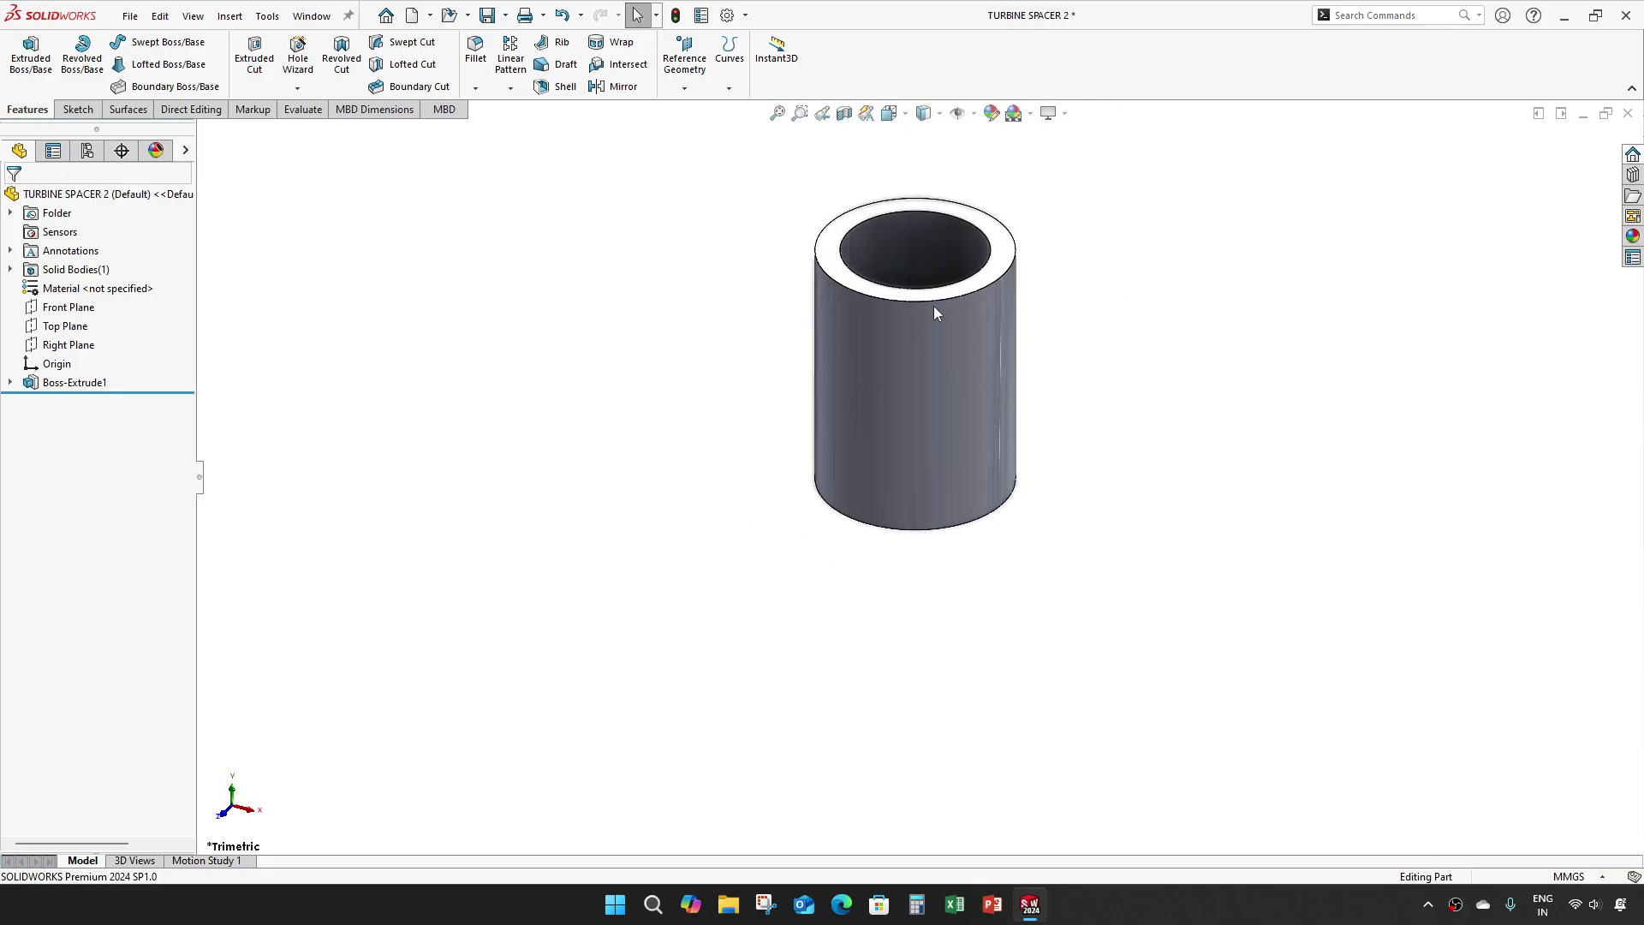
scroll(1188, 437, down, 3)
key(ctrl+s)
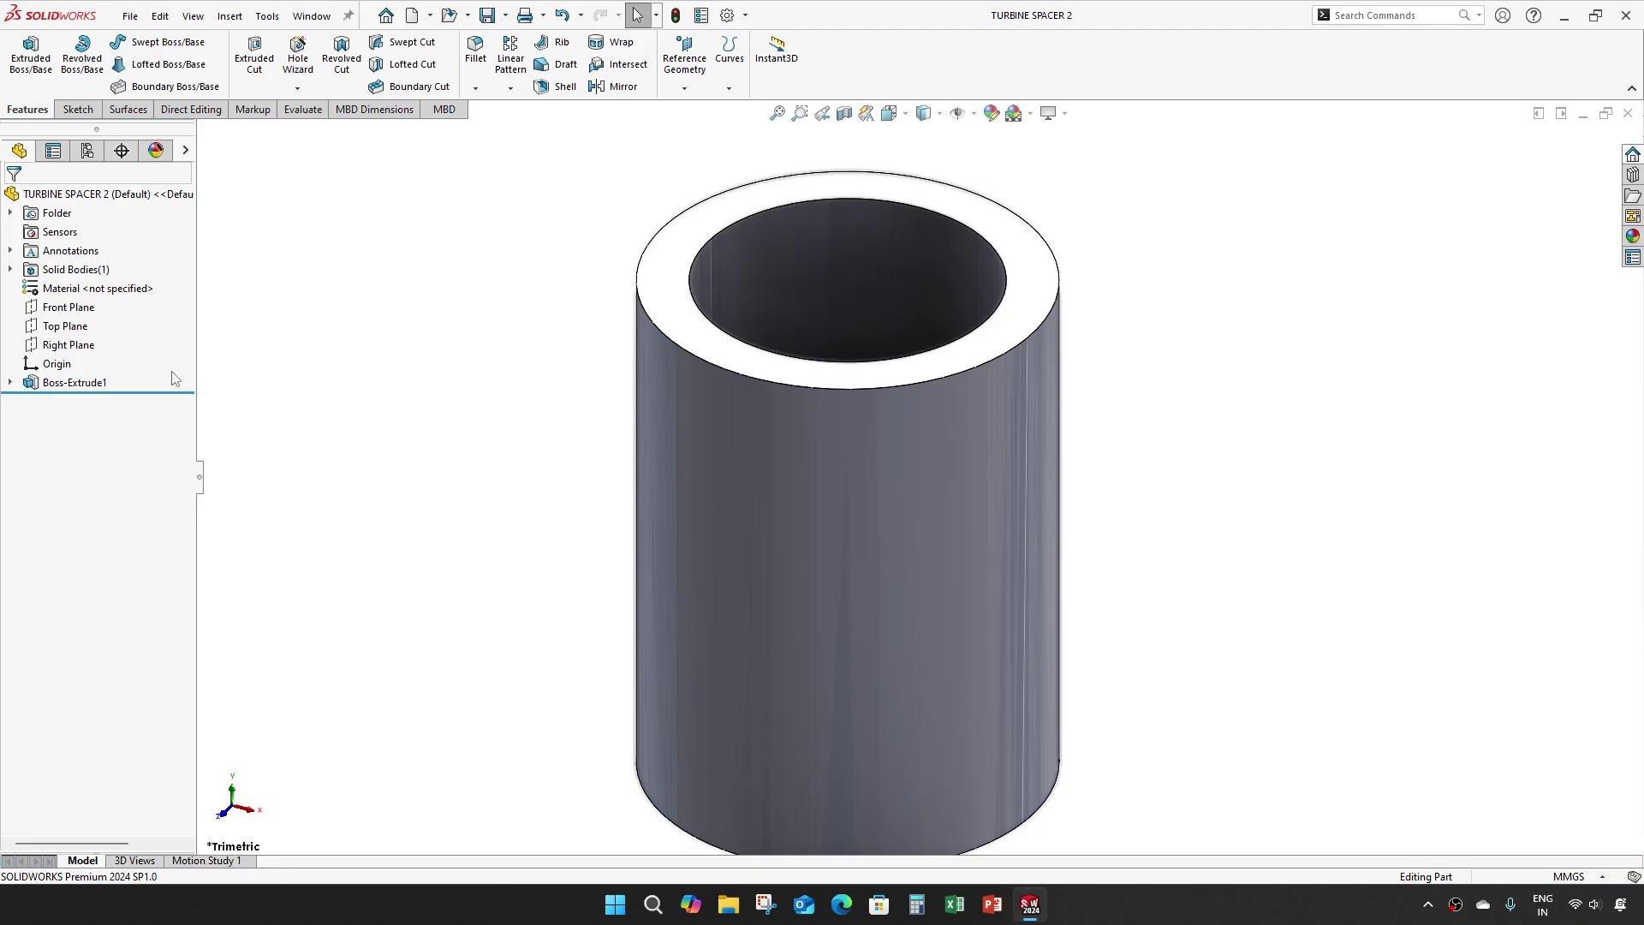
Create a new assembly document without inserting a component and save it as TURBINE LINK ASSEMBLY in the JET ENGINE folder.
click(160, 15)
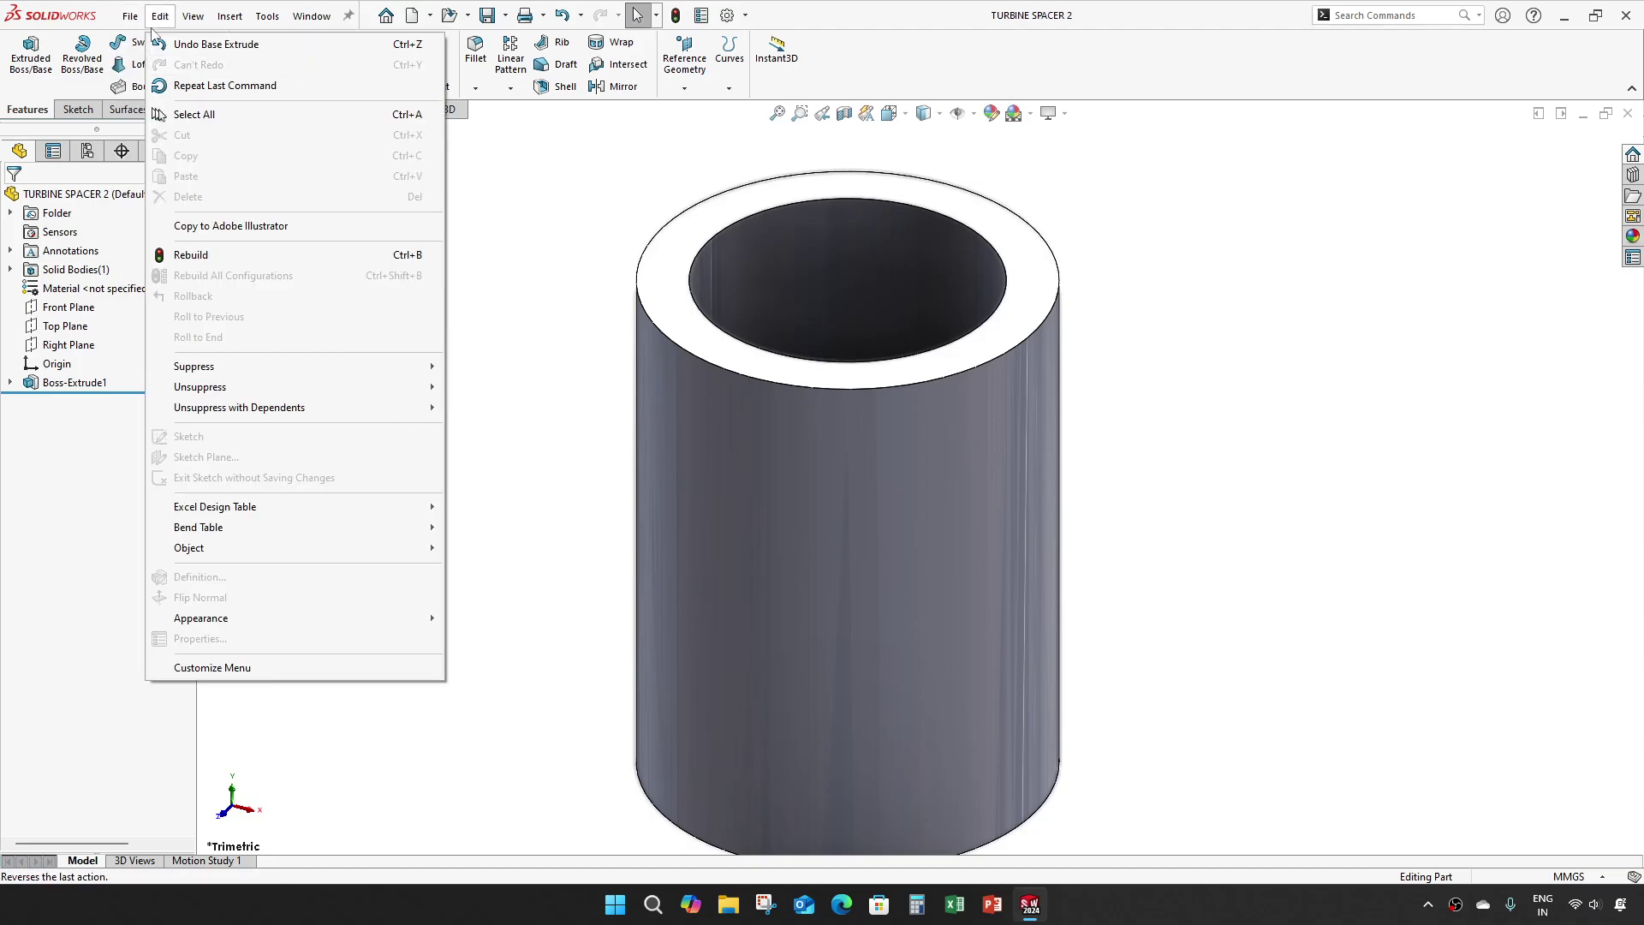
mouse_move(130, 16)
click(145, 44)
click(602, 447)
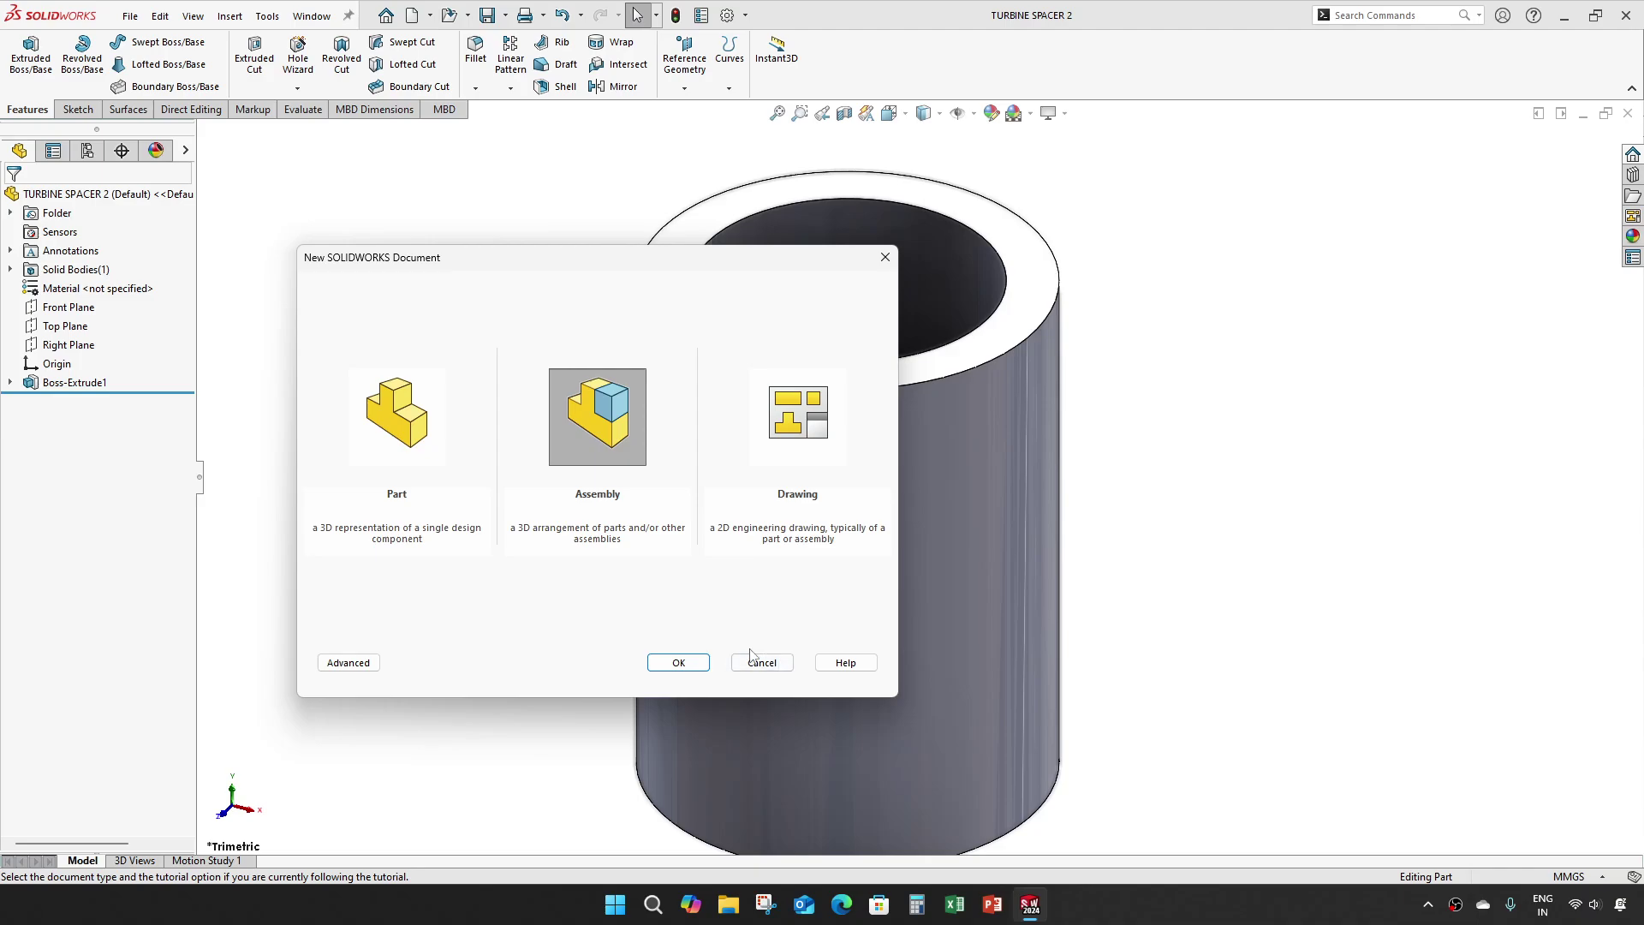
click(678, 661)
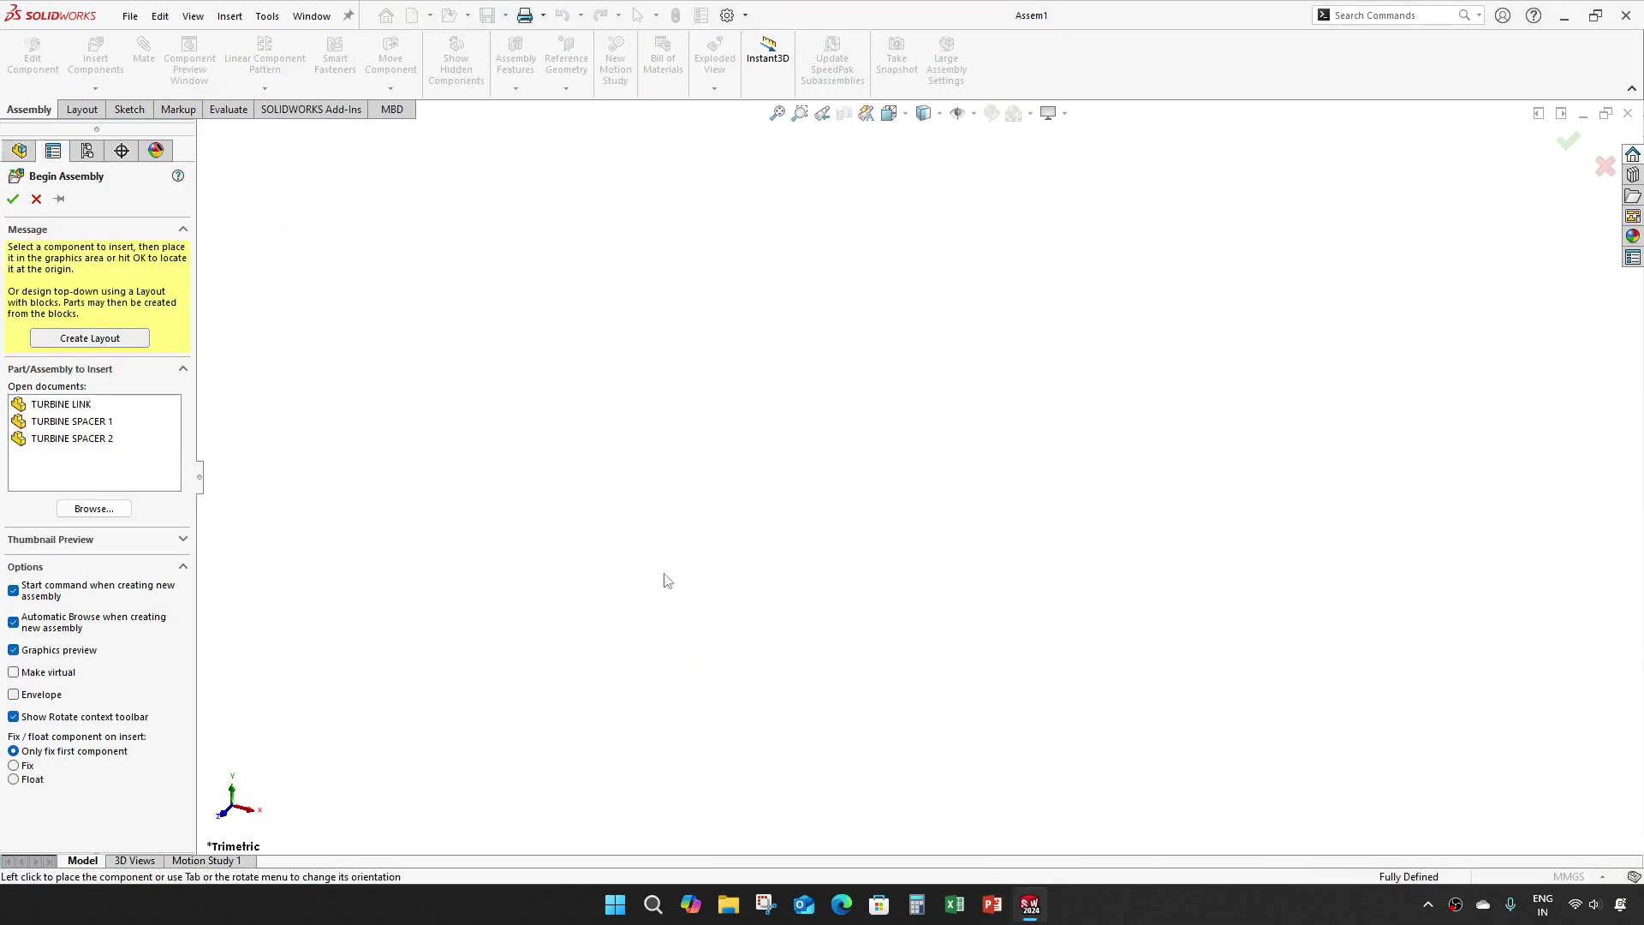
key(Escape)
key(ctrl+s)
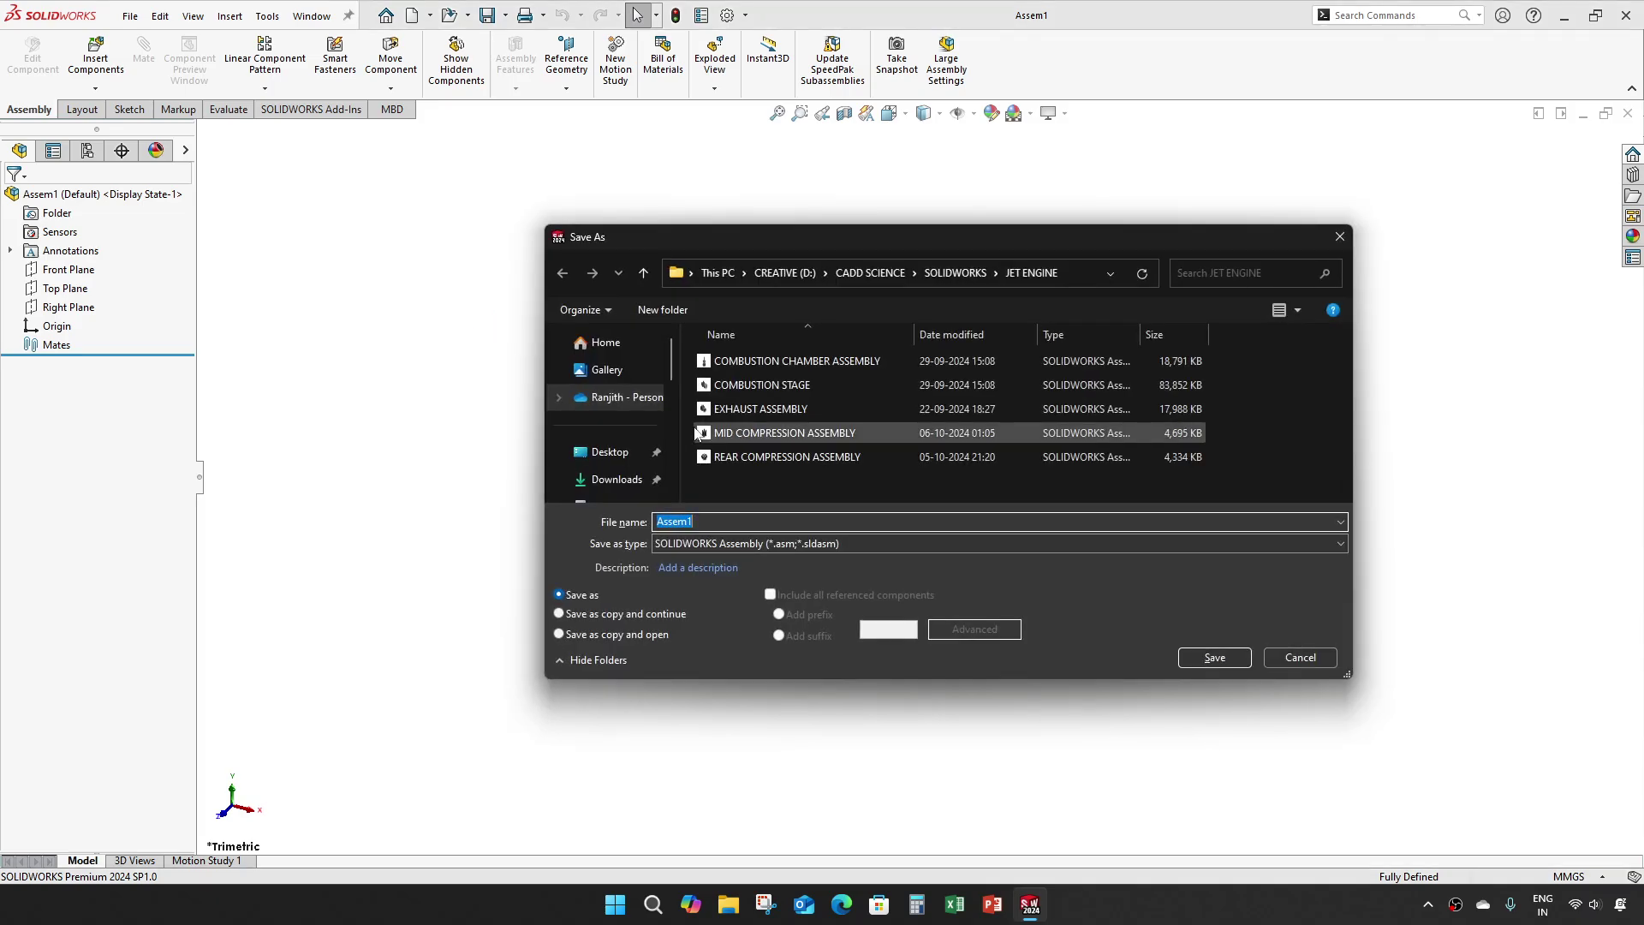
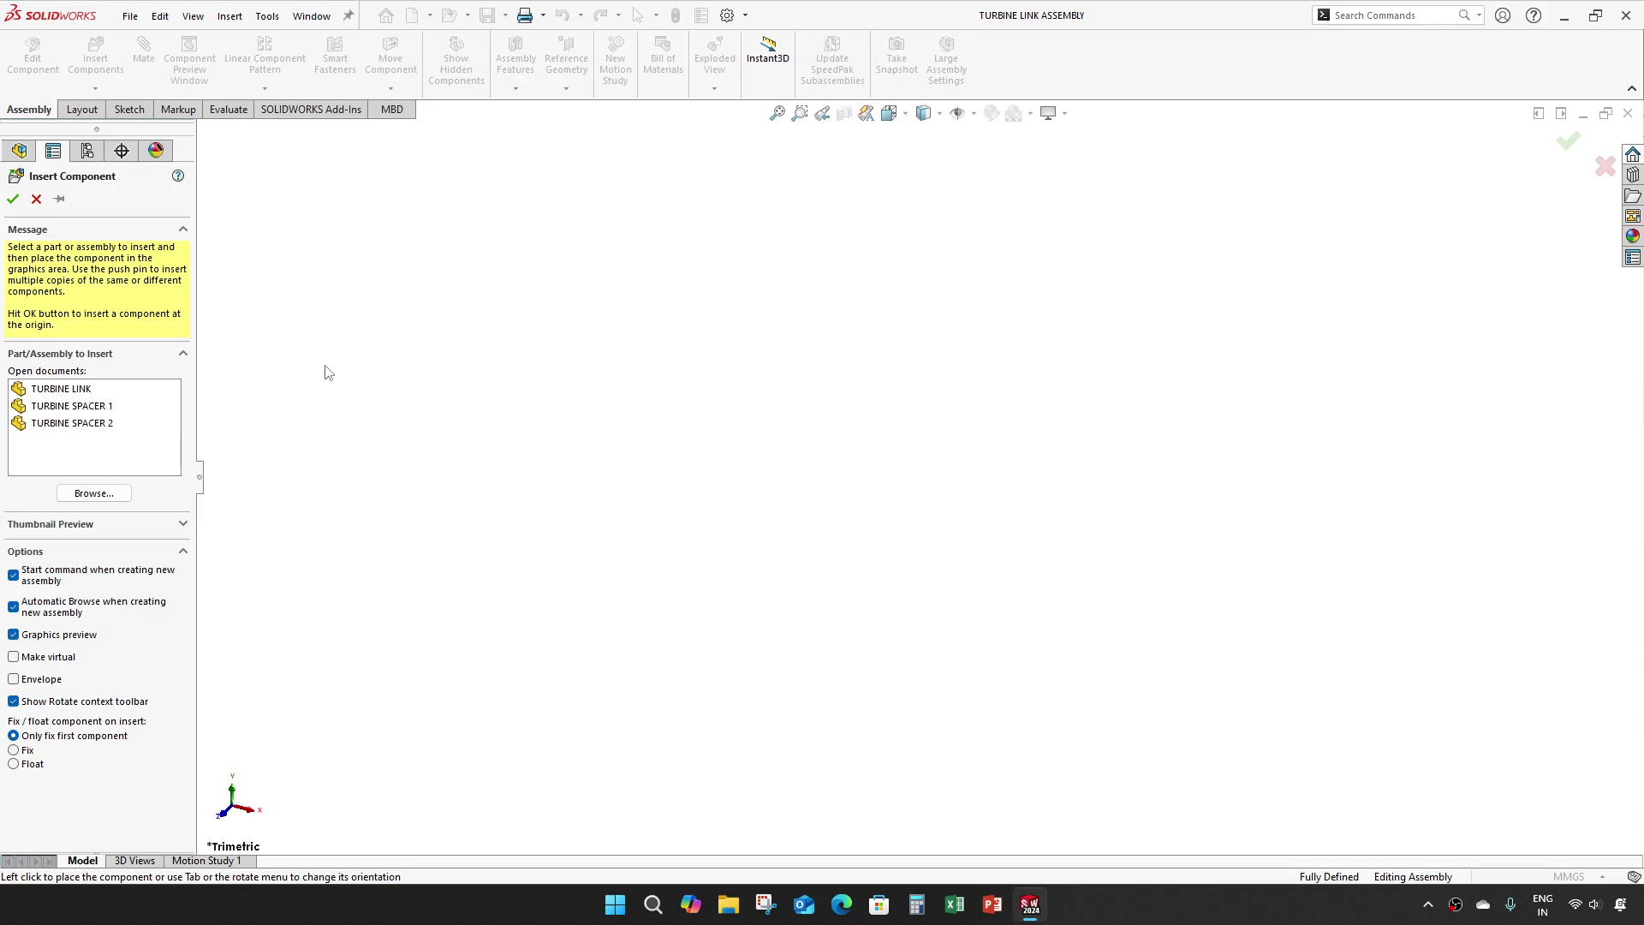
Insert TURBINE LINK at the assembly origin and place TURBINE SPACER 1 freely beside it.
click(99, 393)
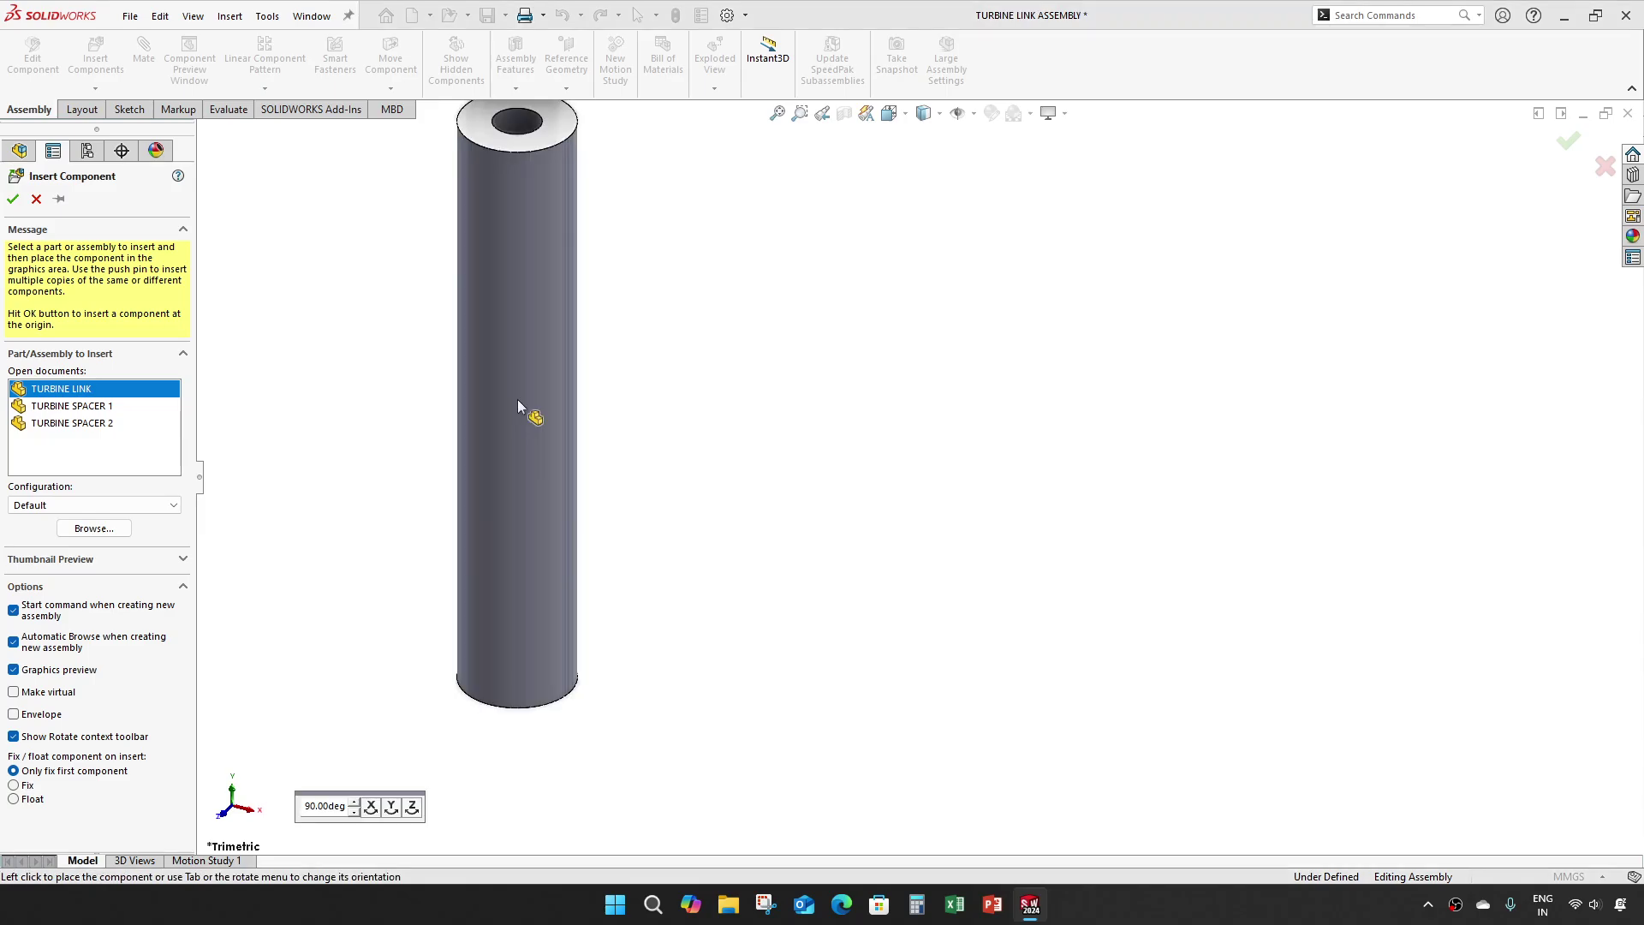
click(13, 199)
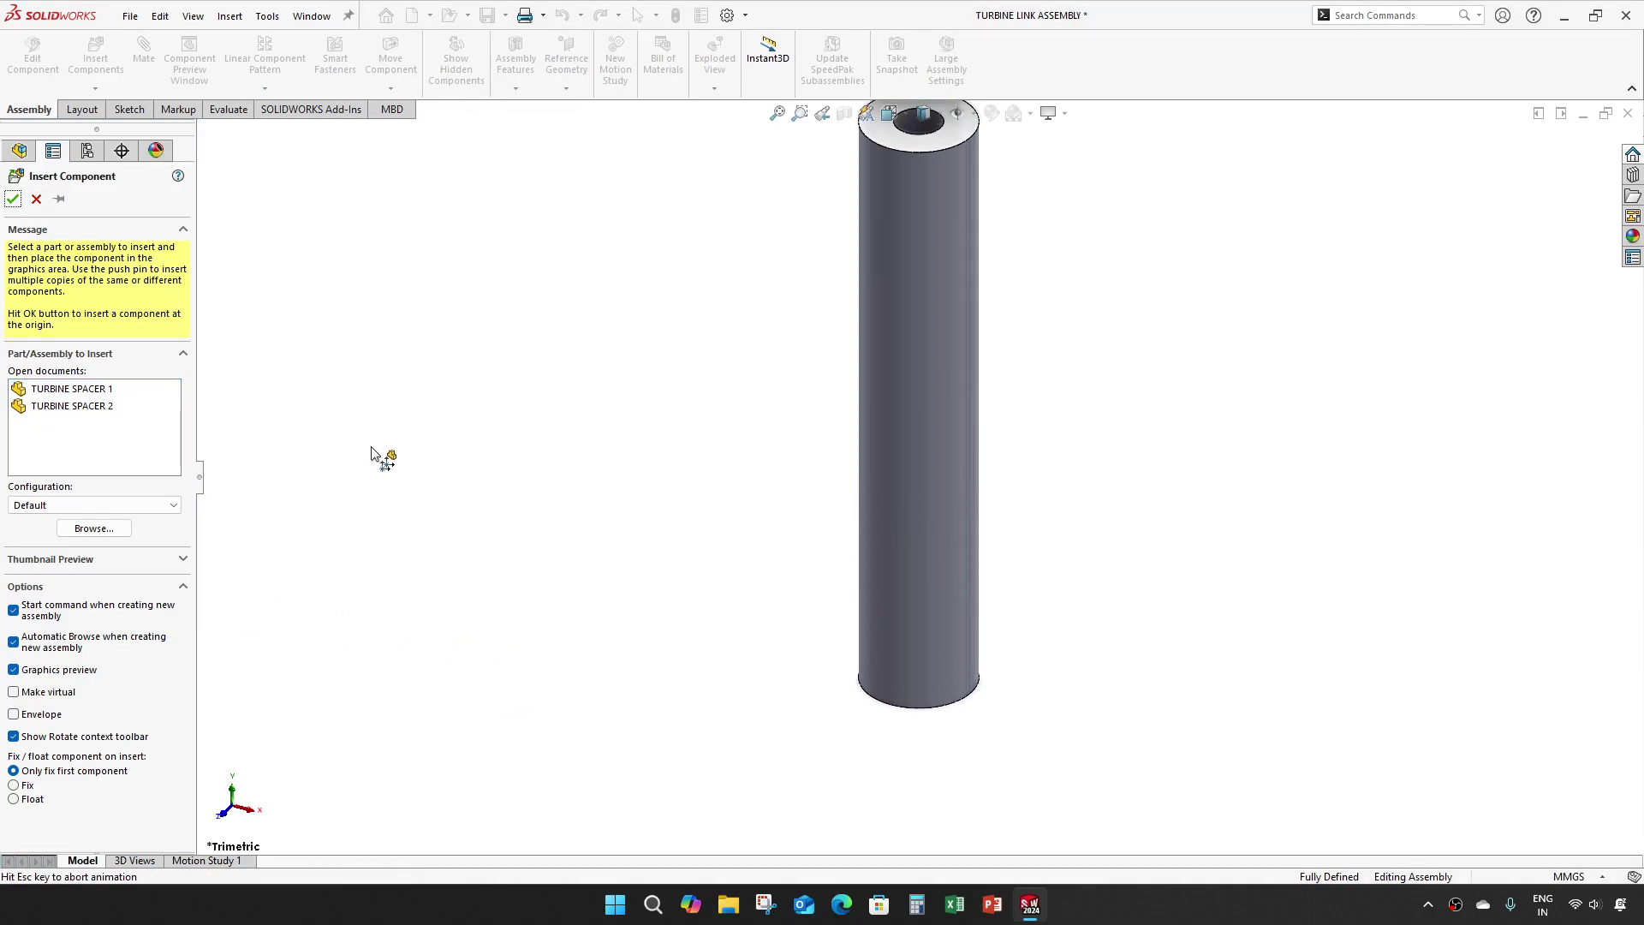
click(86, 58)
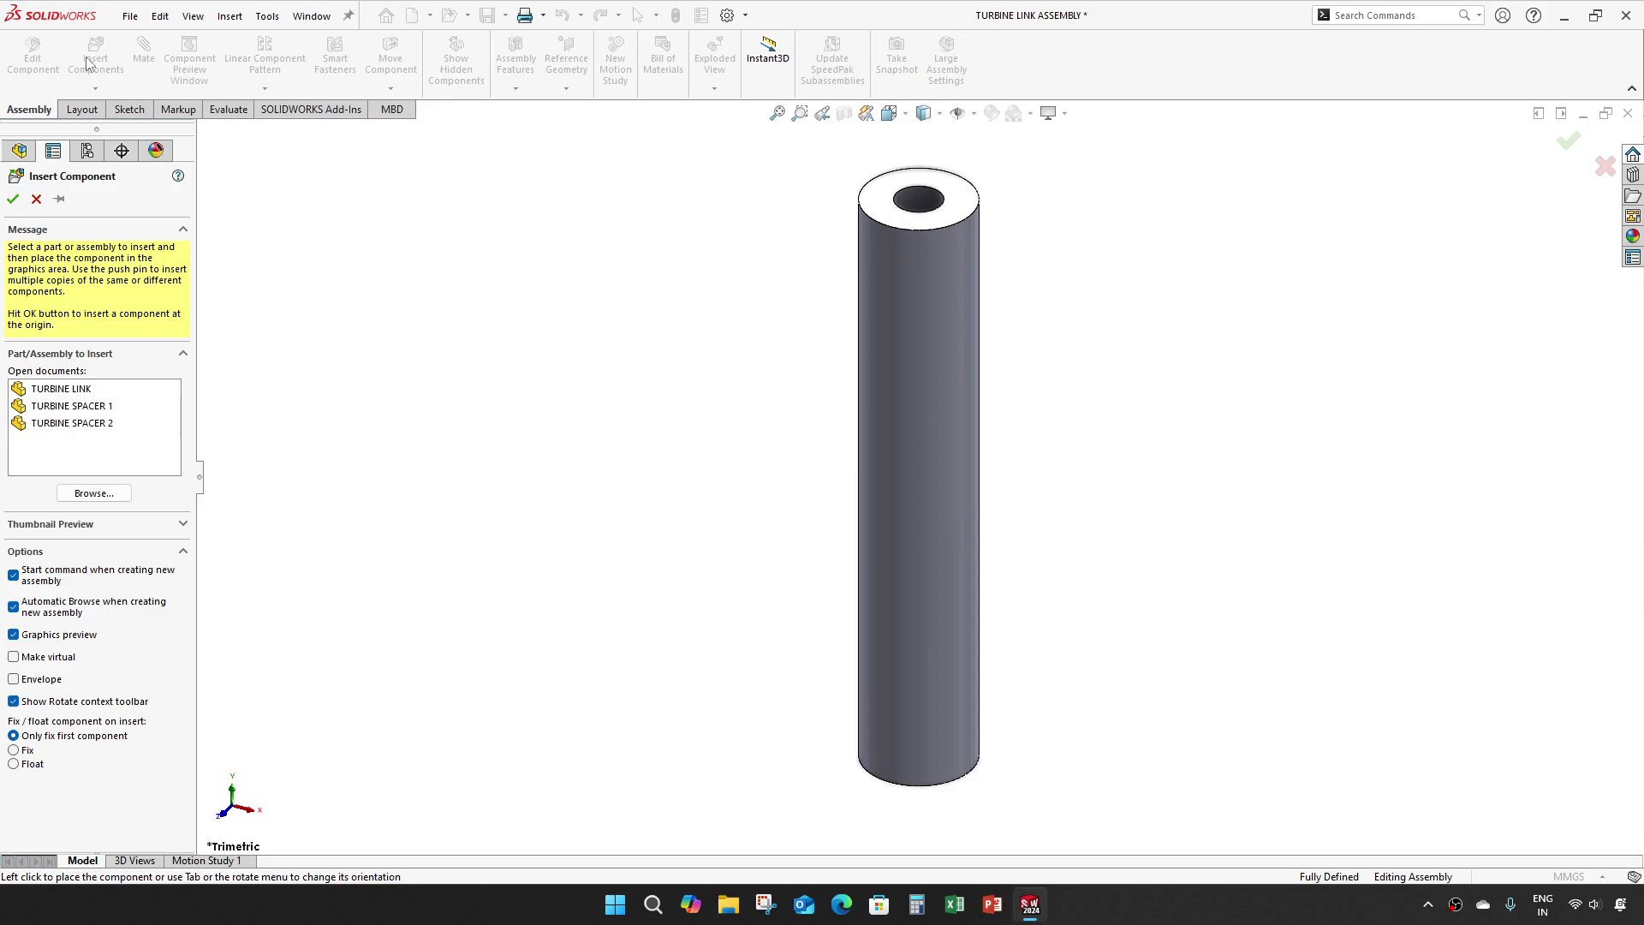
click(98, 407)
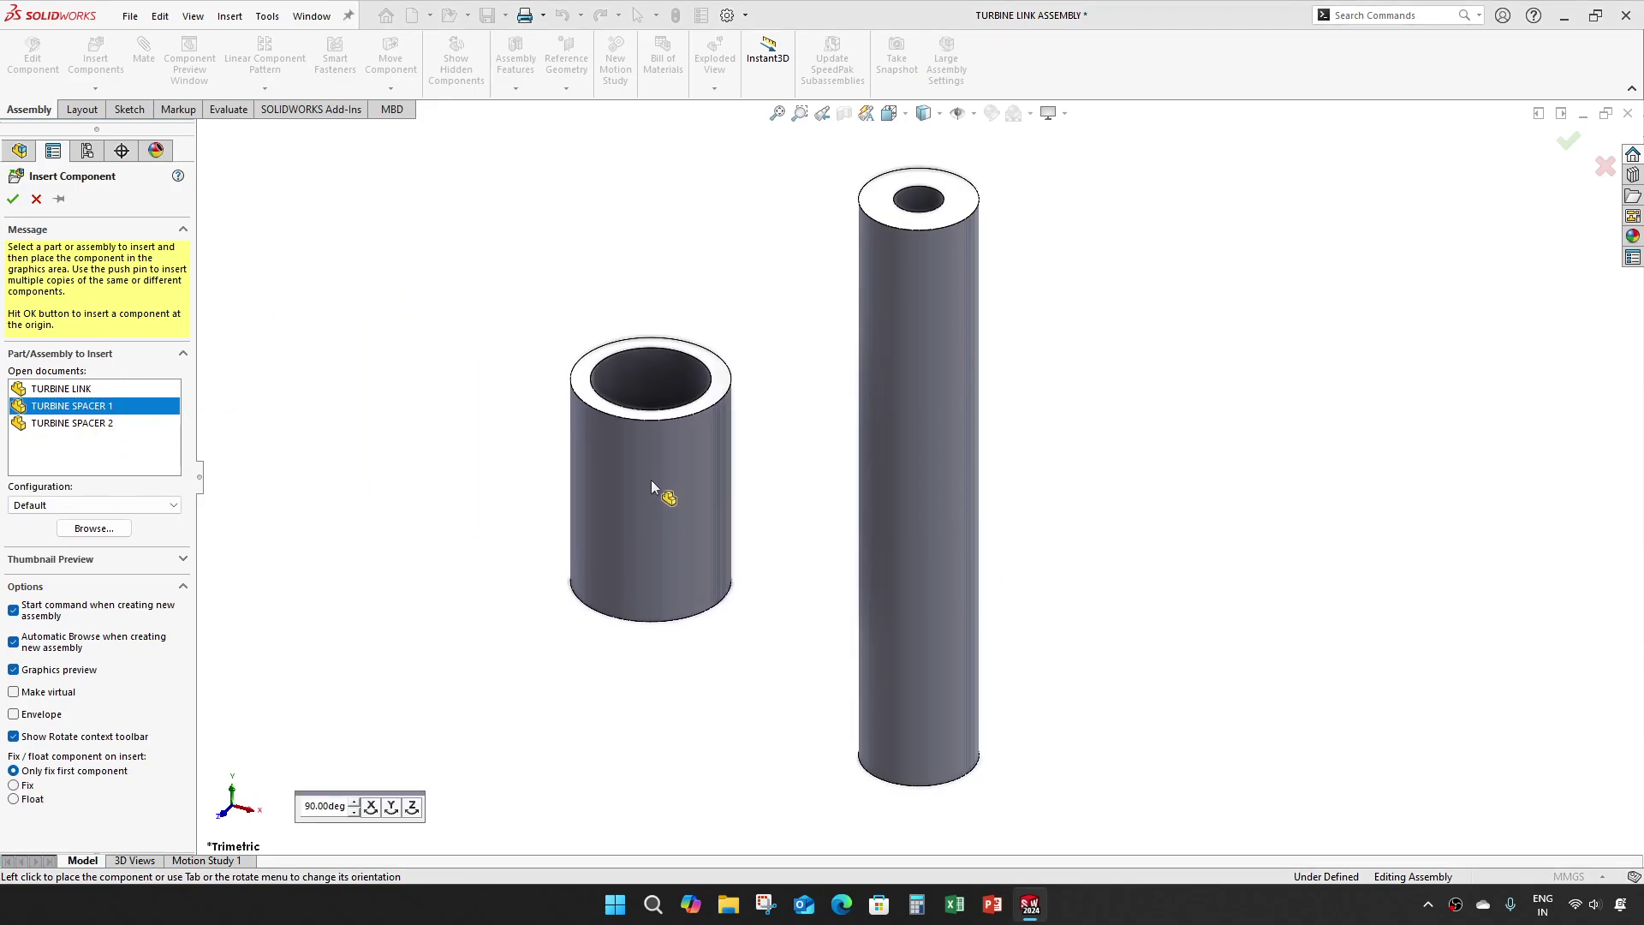
click(651, 482)
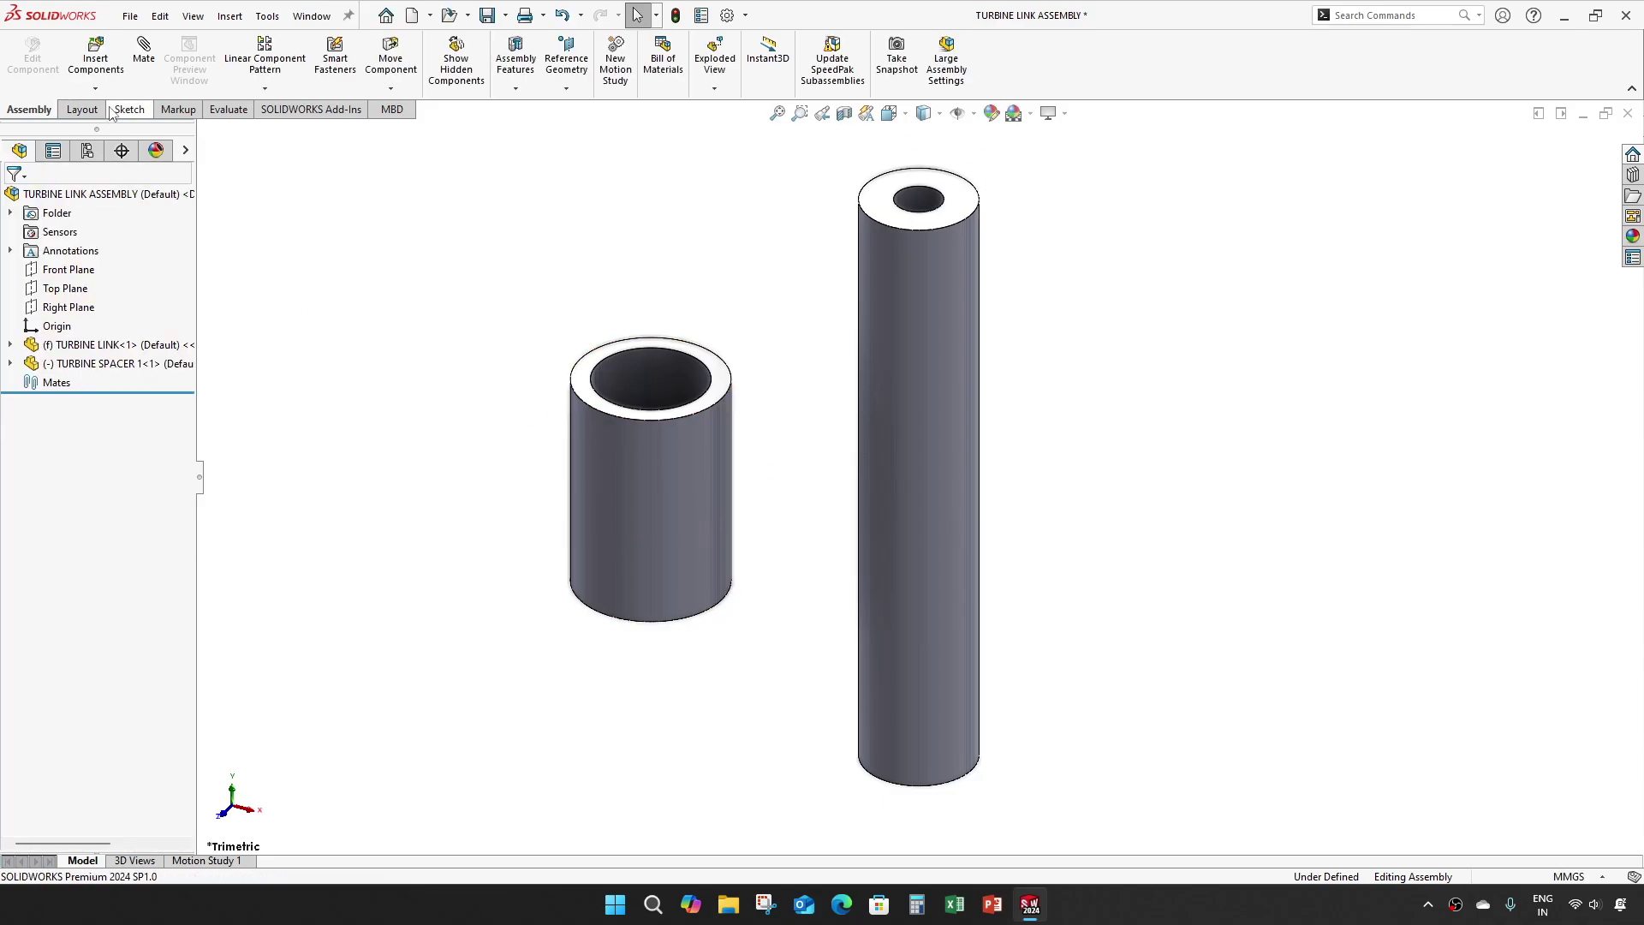
Insert TURBINE SPACER 2 into the assembly and place it freely beside TURBINE SPACER 1.
click(95, 52)
click(103, 426)
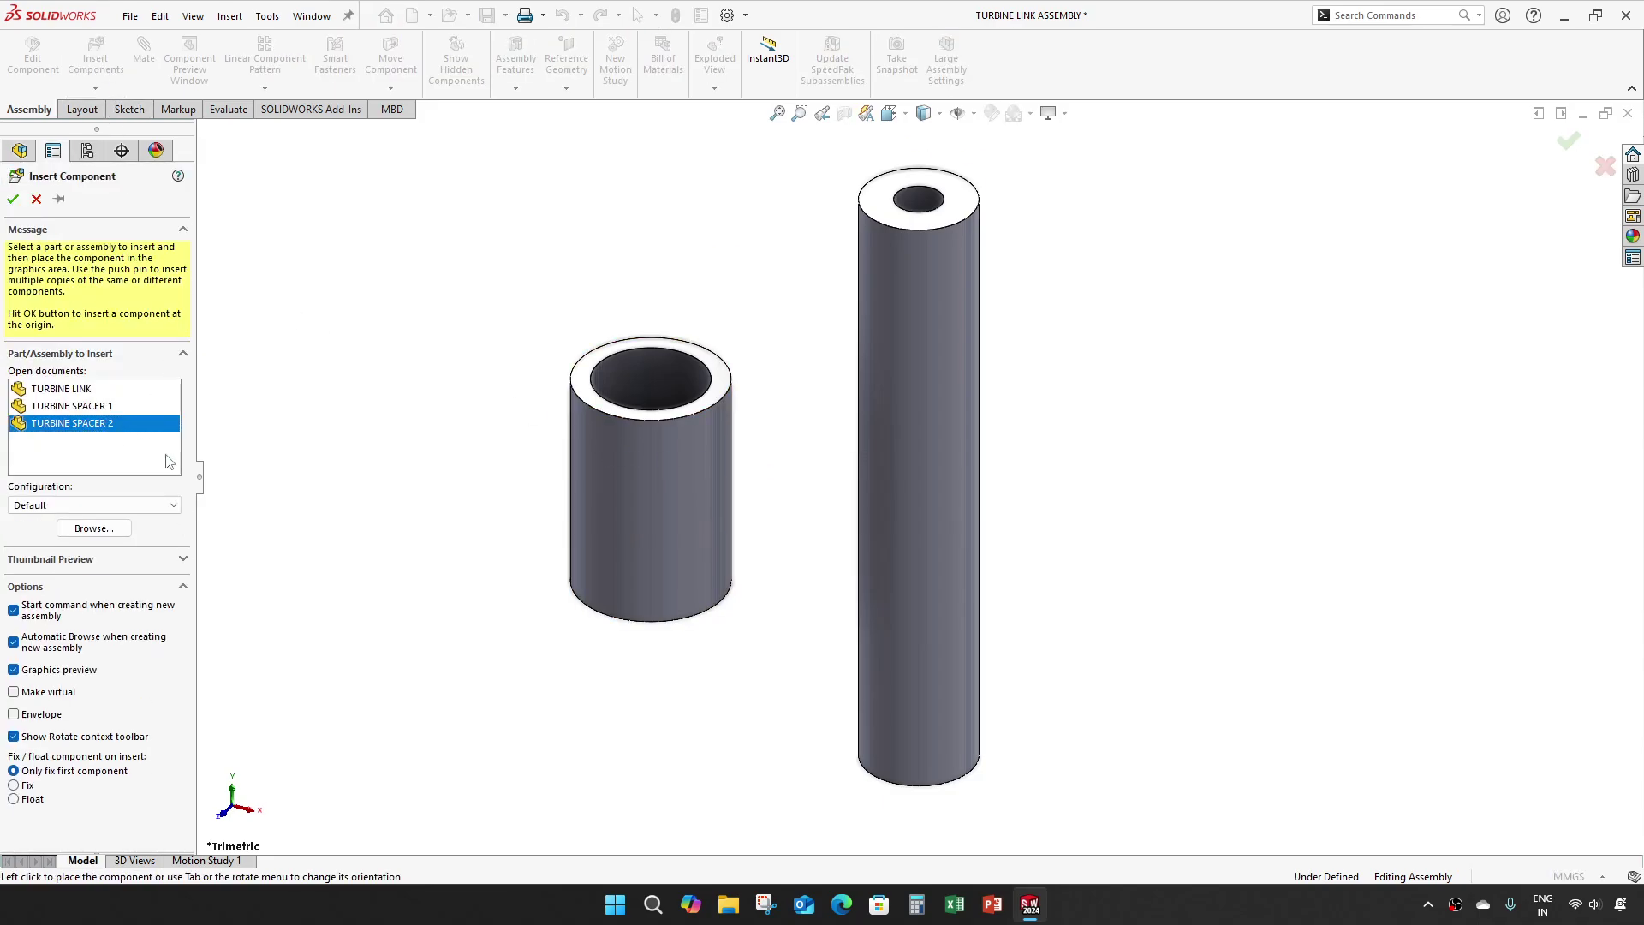
click(378, 517)
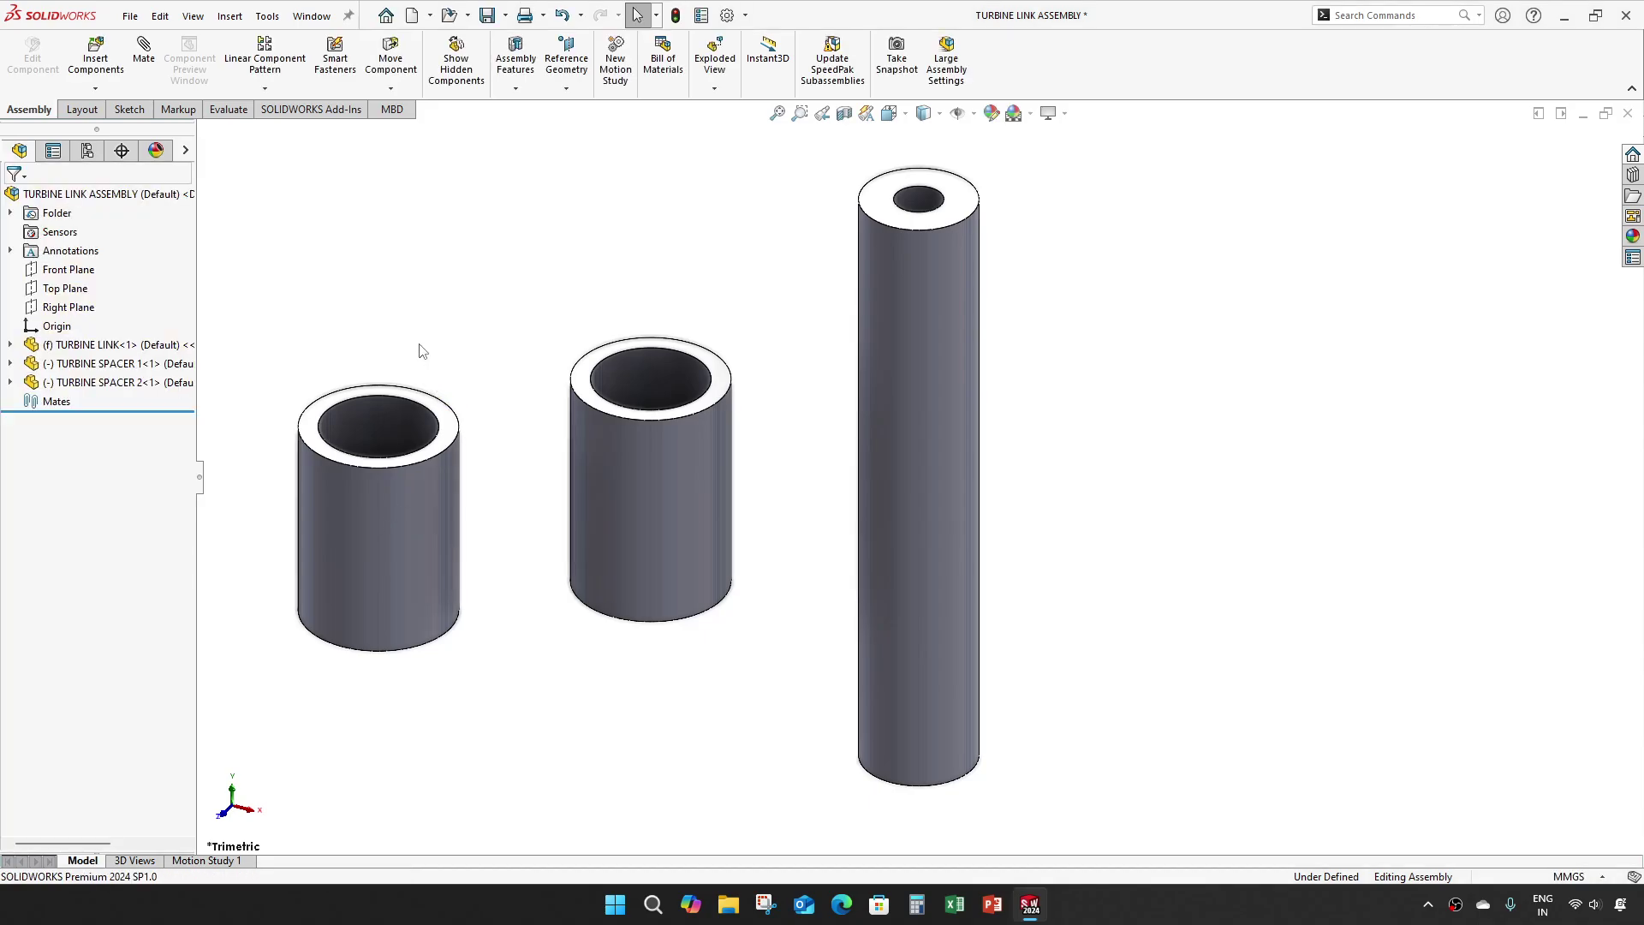
Mate the bore of TURBINE SPACER 1 concentric with the outer cylindrical face of TURBINE LINK.
middle_drag(420, 349, 635, 462)
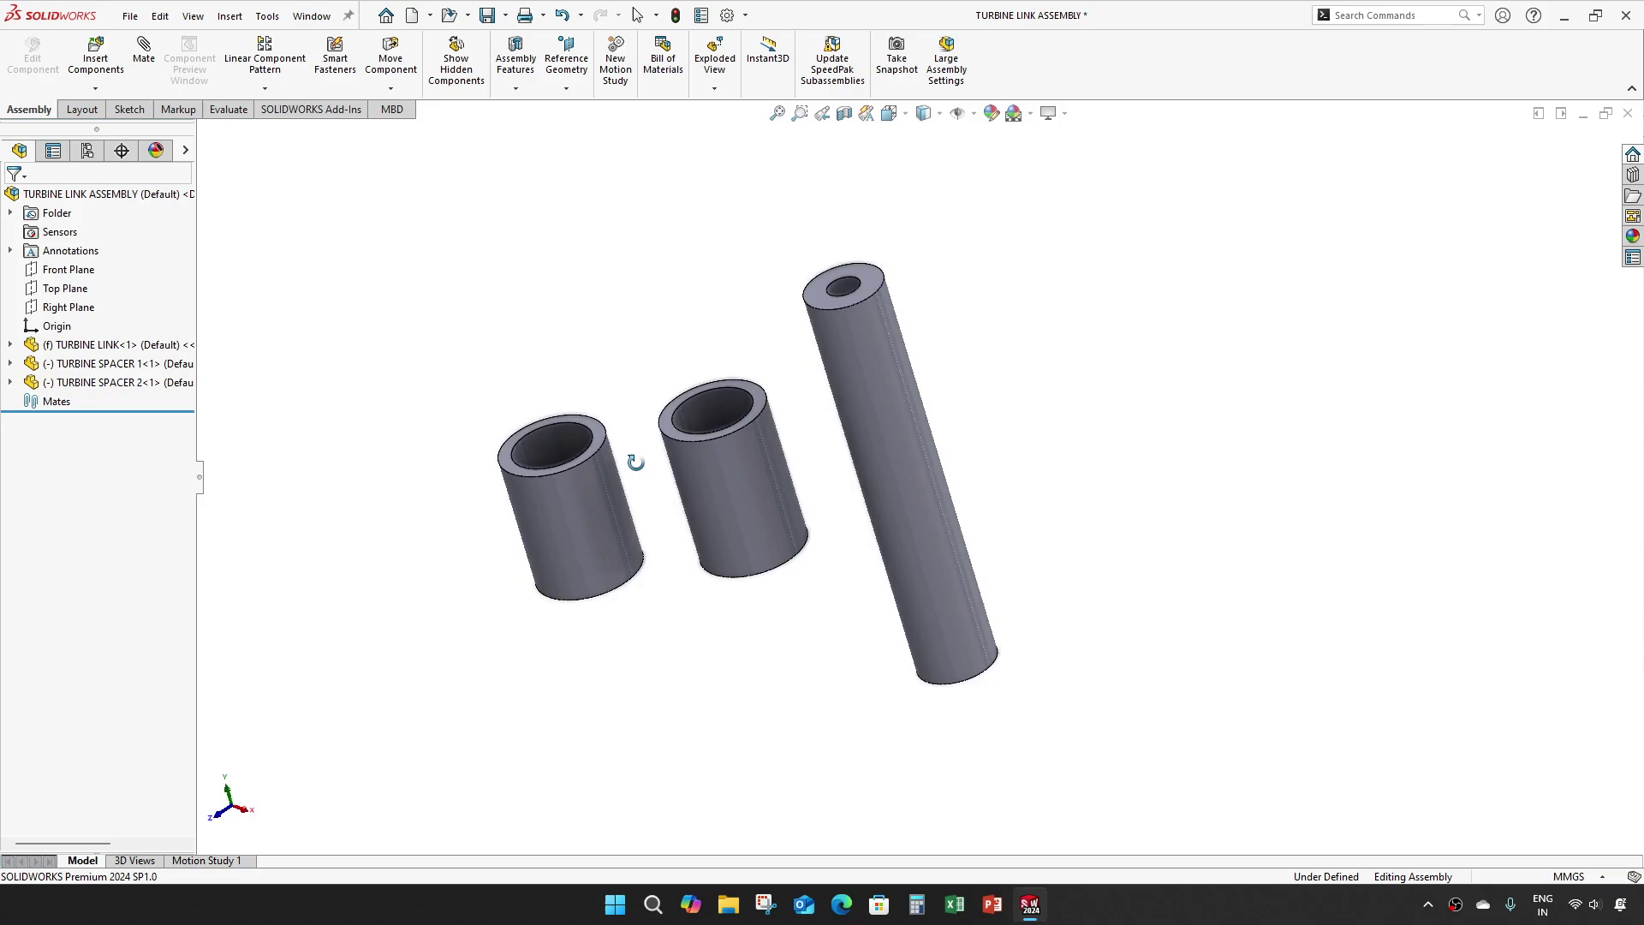
click(721, 414)
ctrl+click(913, 404)
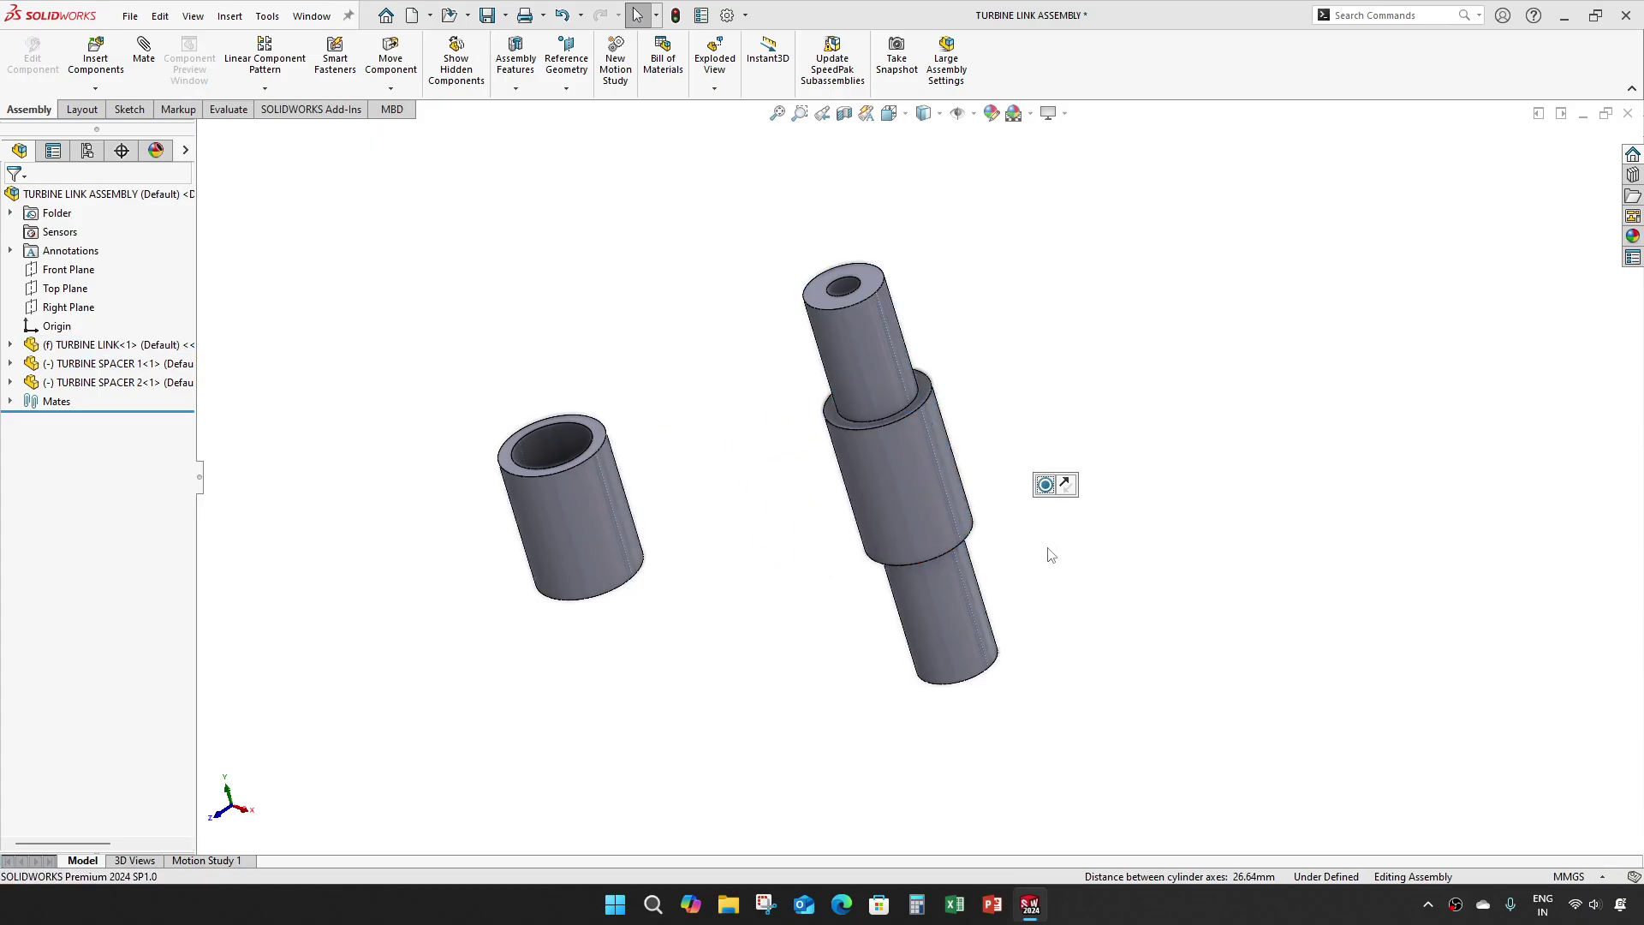
Add a 7.26 mm distance mate between the upper end faces of TURBINE SPACER 1 and TURBINE LINK.
scroll(960, 360, down, 2)
click(915, 385)
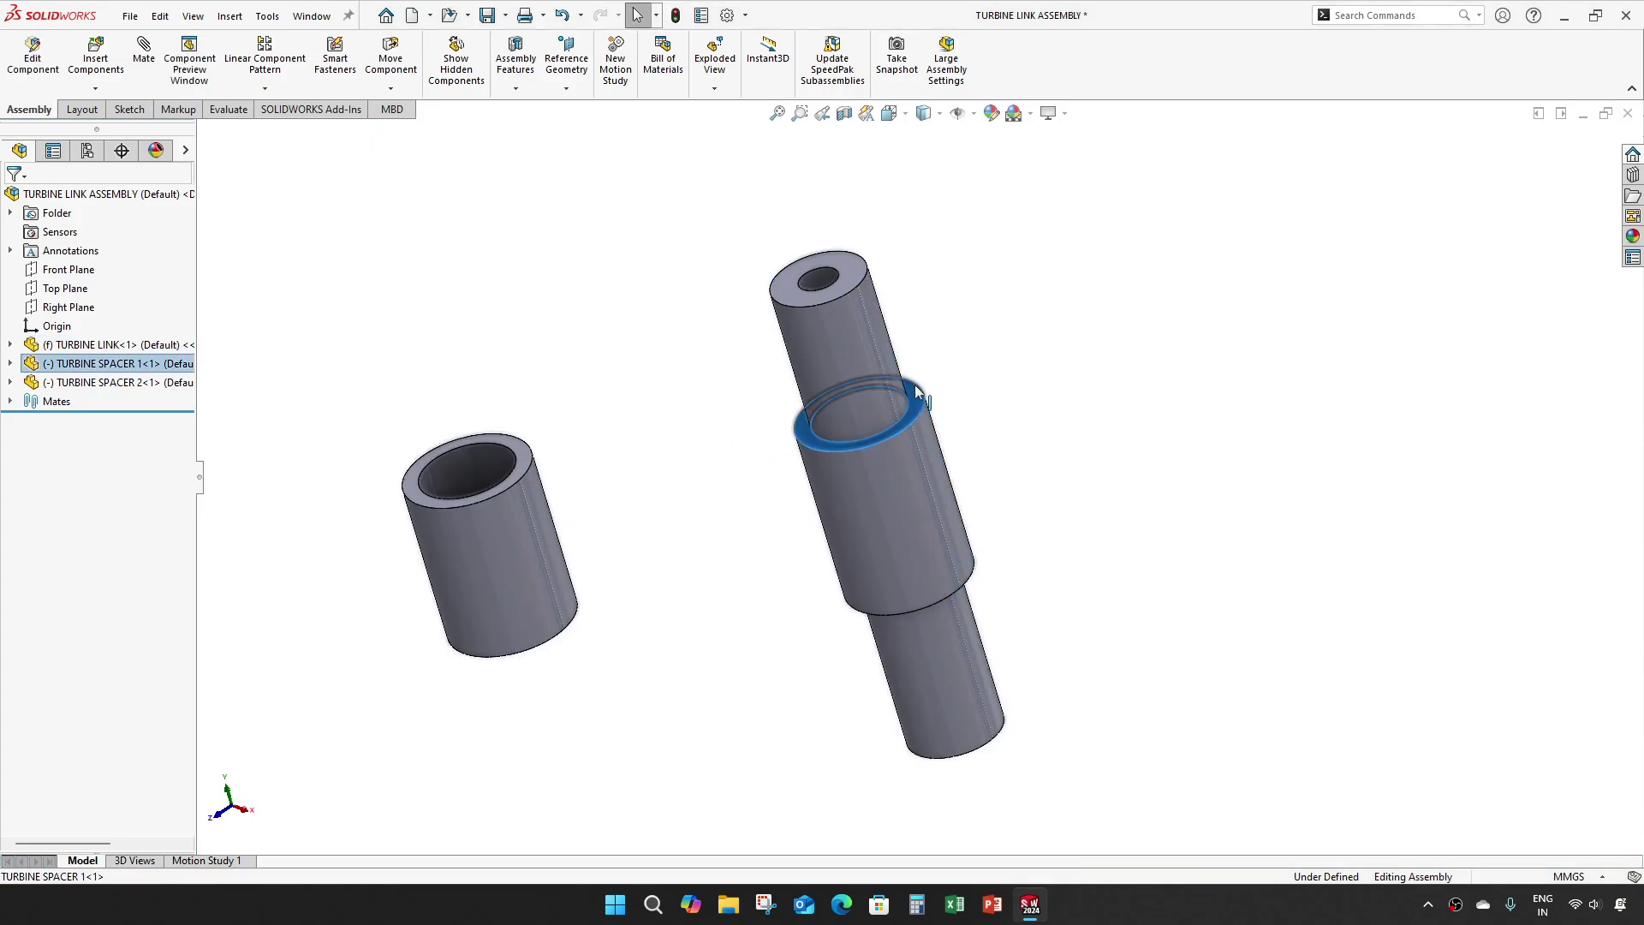
ctrl+click(852, 280)
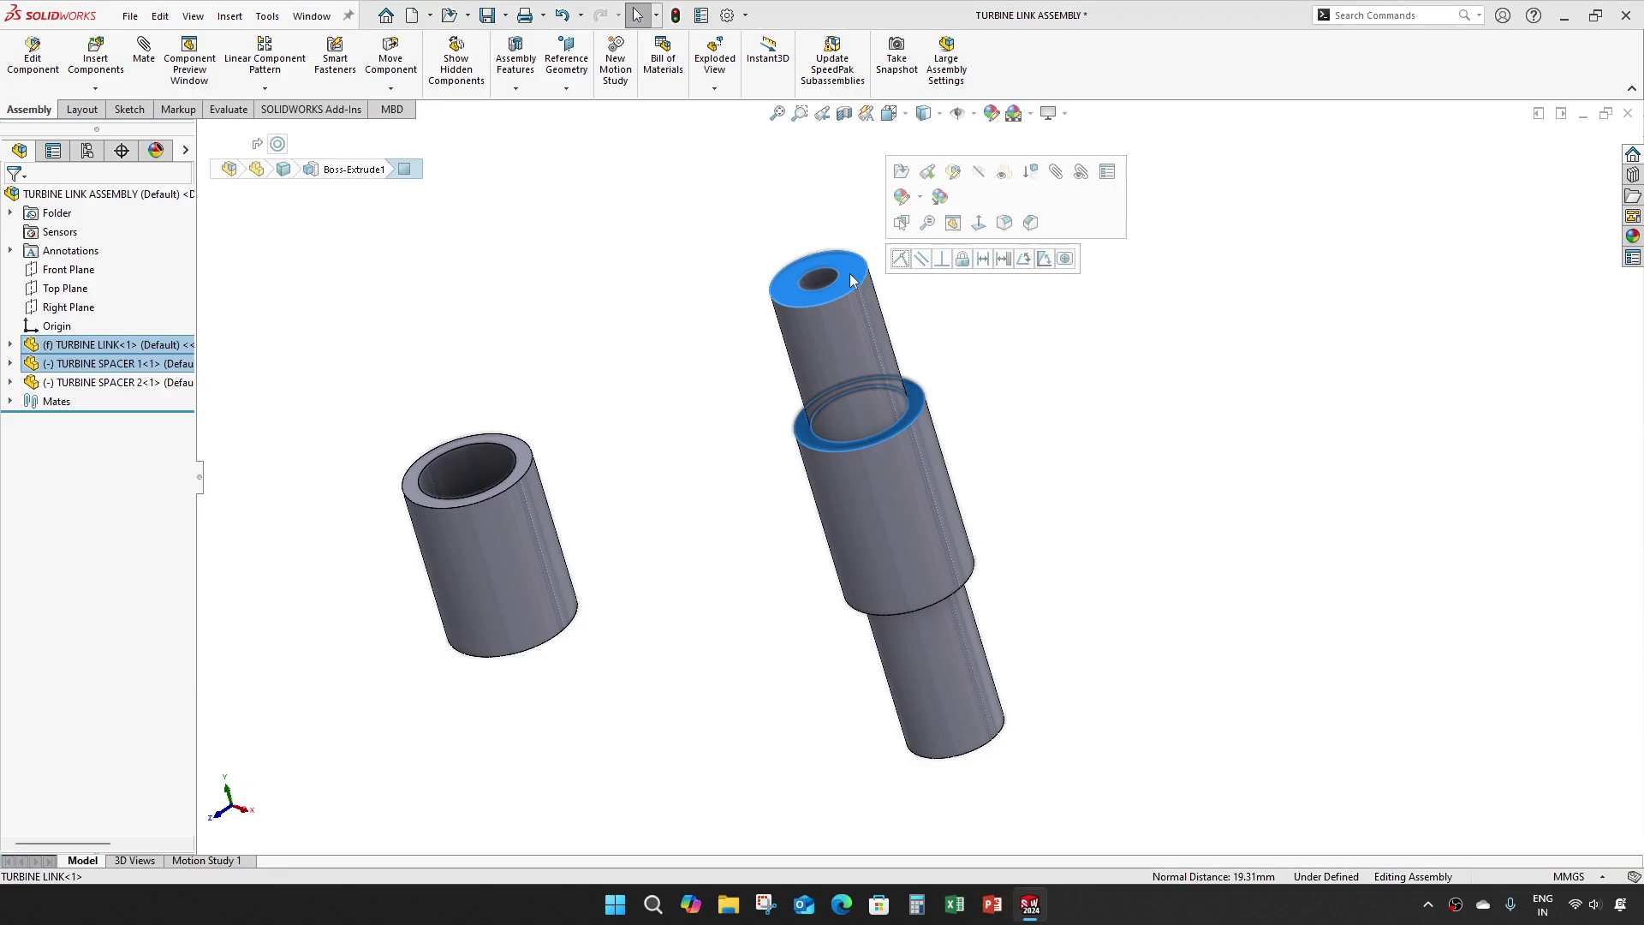
click(983, 258)
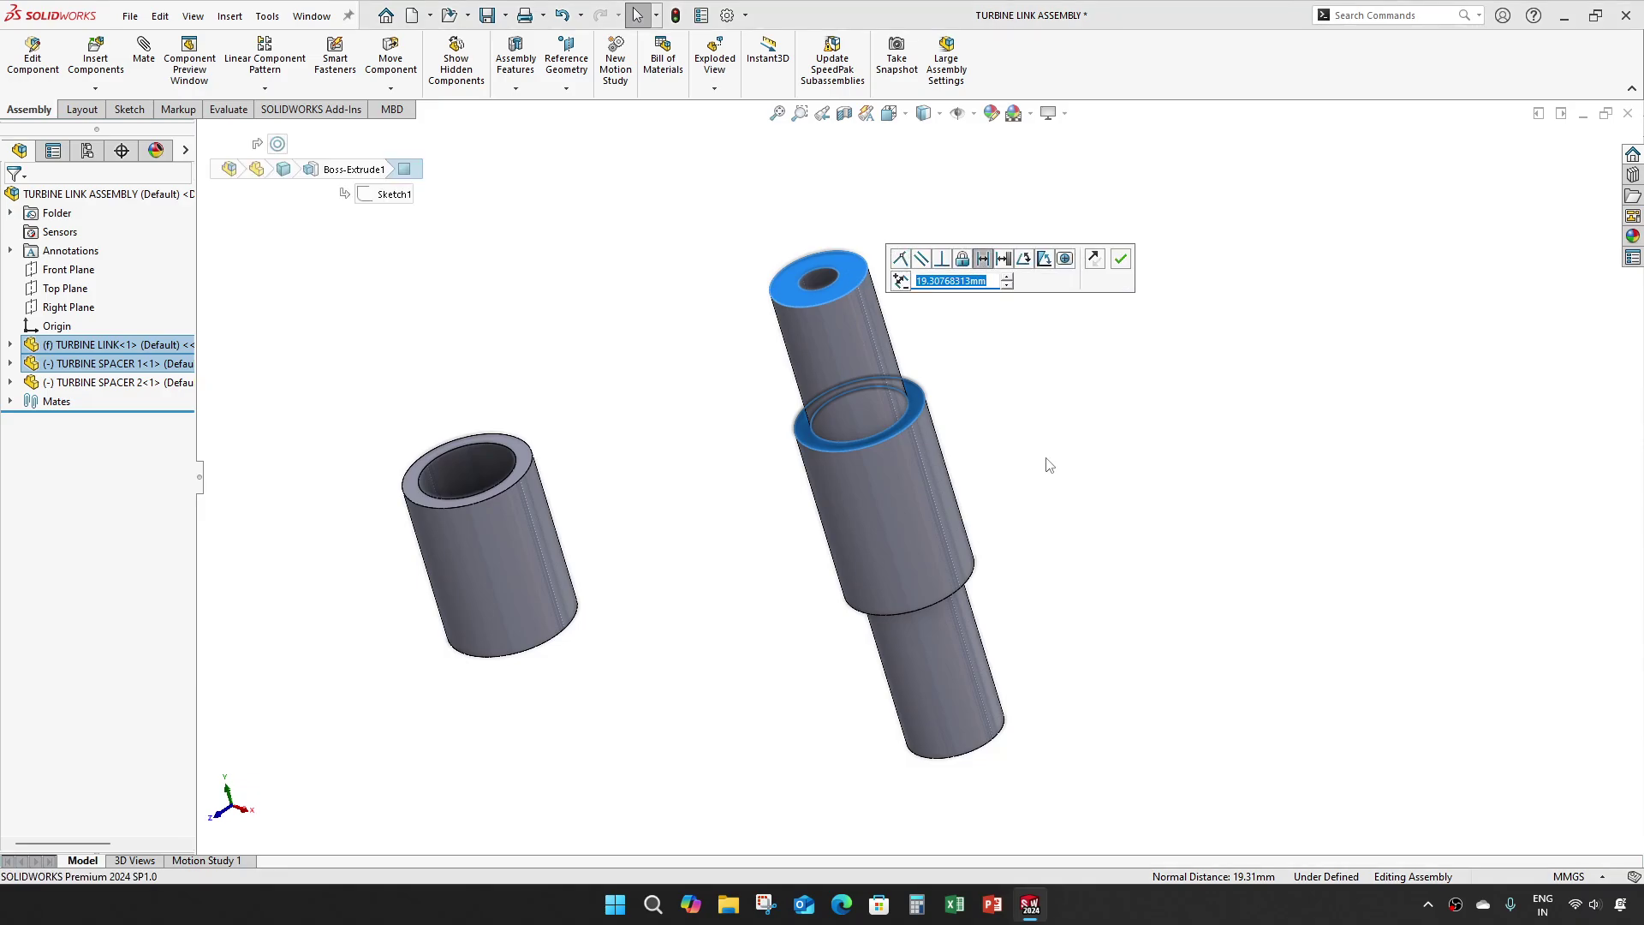
text(7.26)
key(Return)
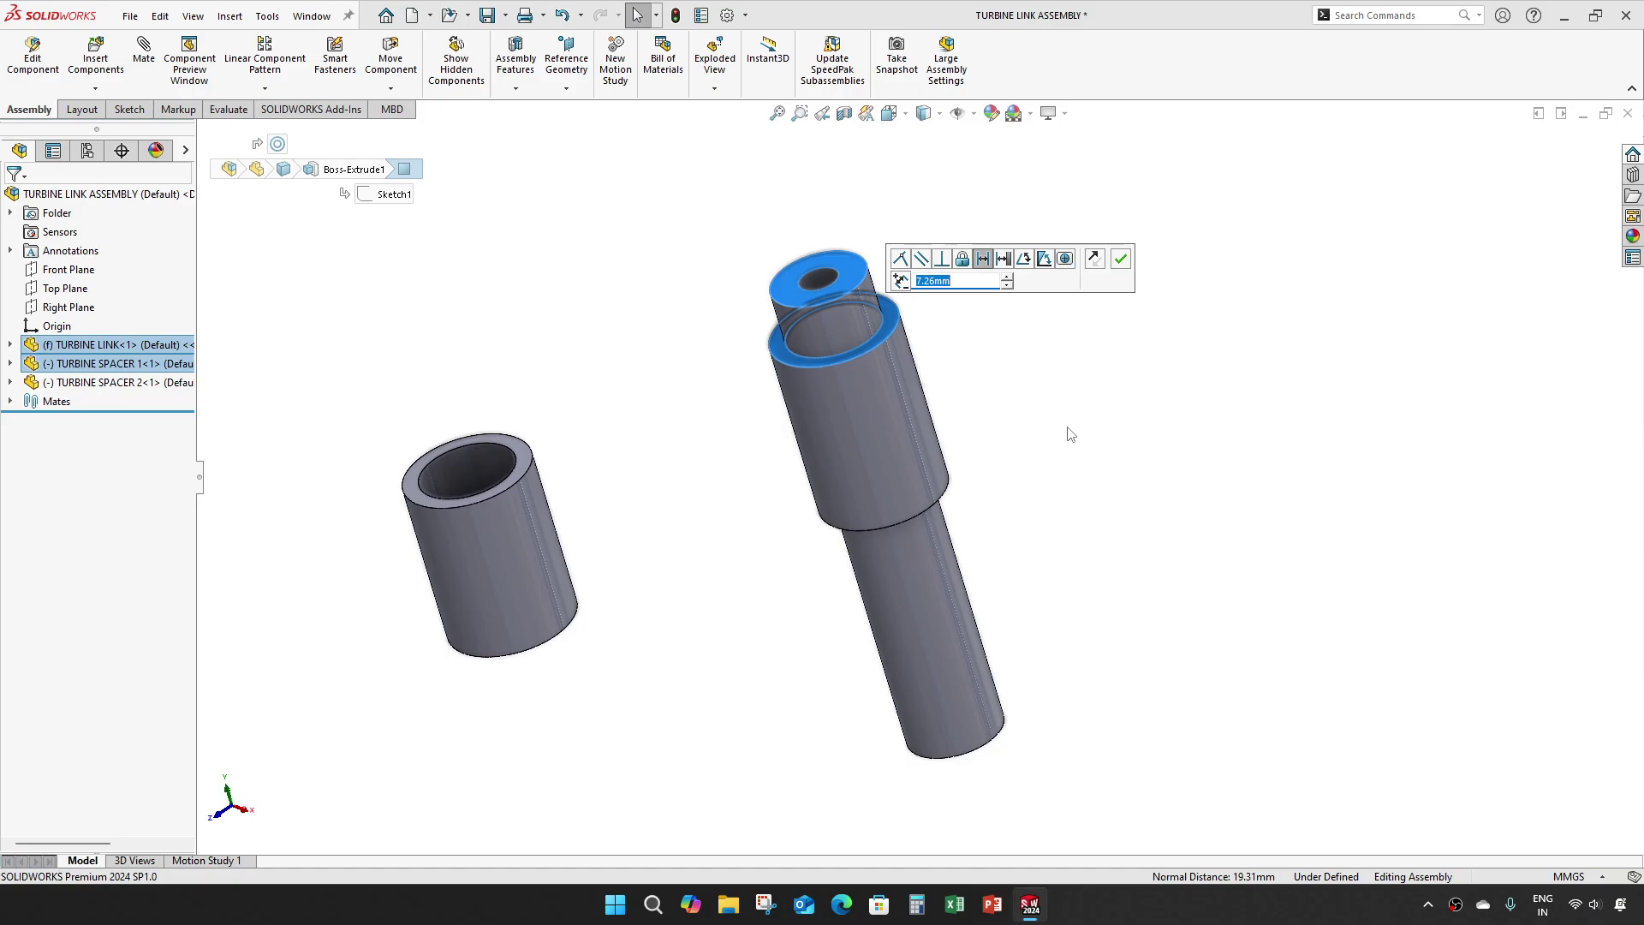
click(1121, 258)
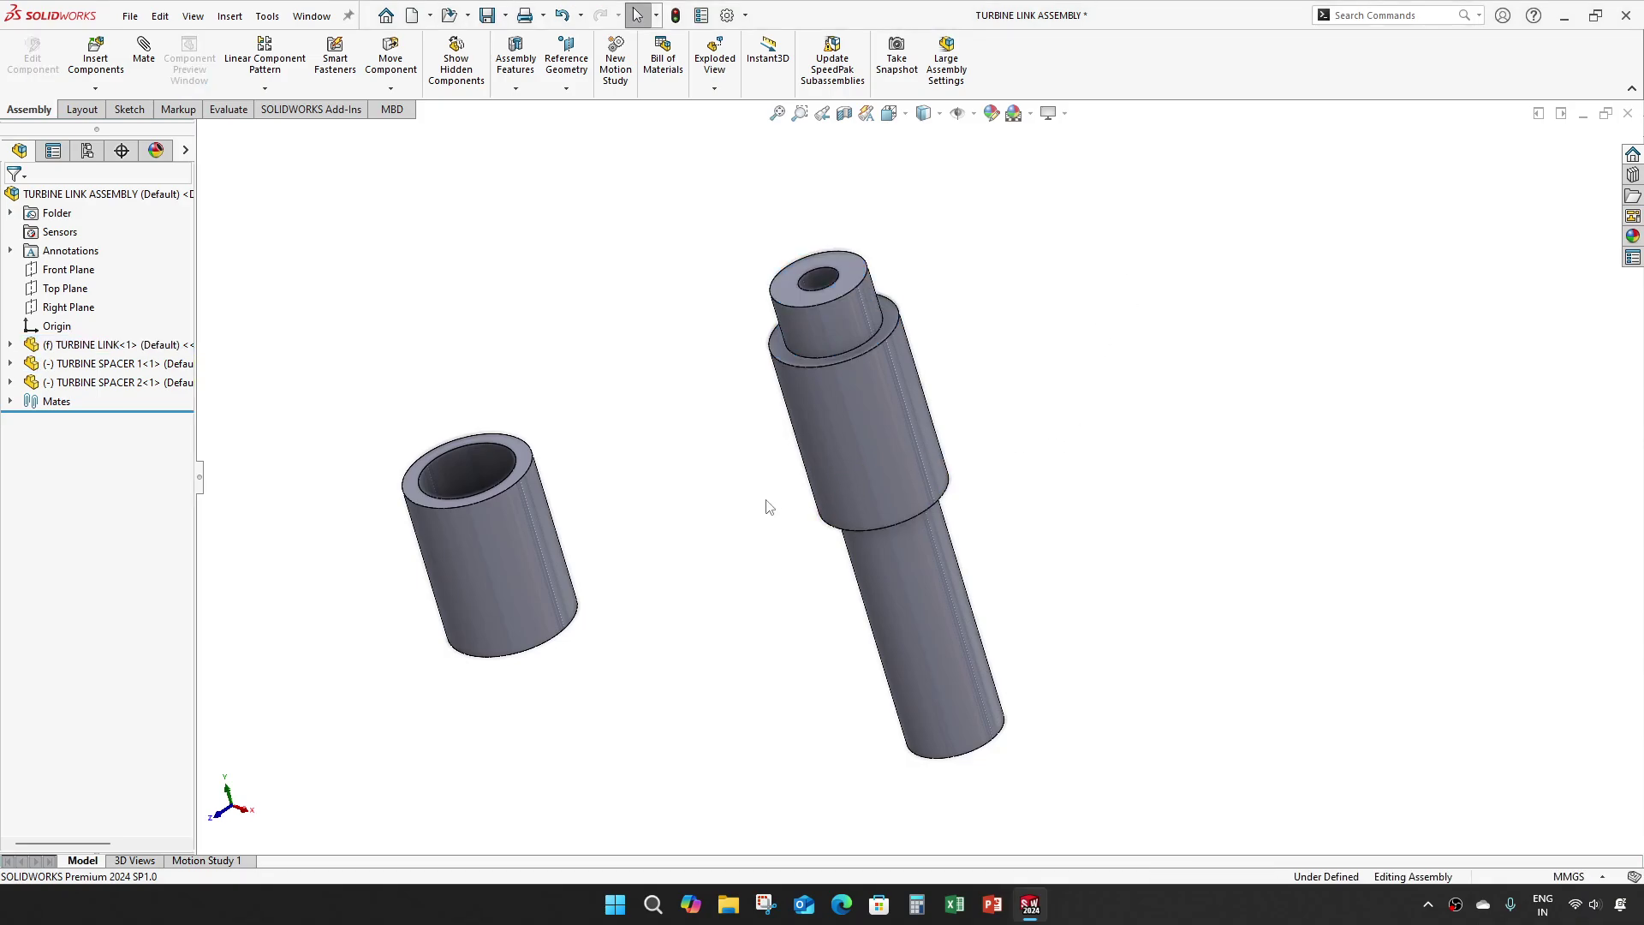
Mate the bore of TURBINE SPACER 2 concentric with TURBINE LINK and slide the spacer towards the link's lower end.
click(462, 465)
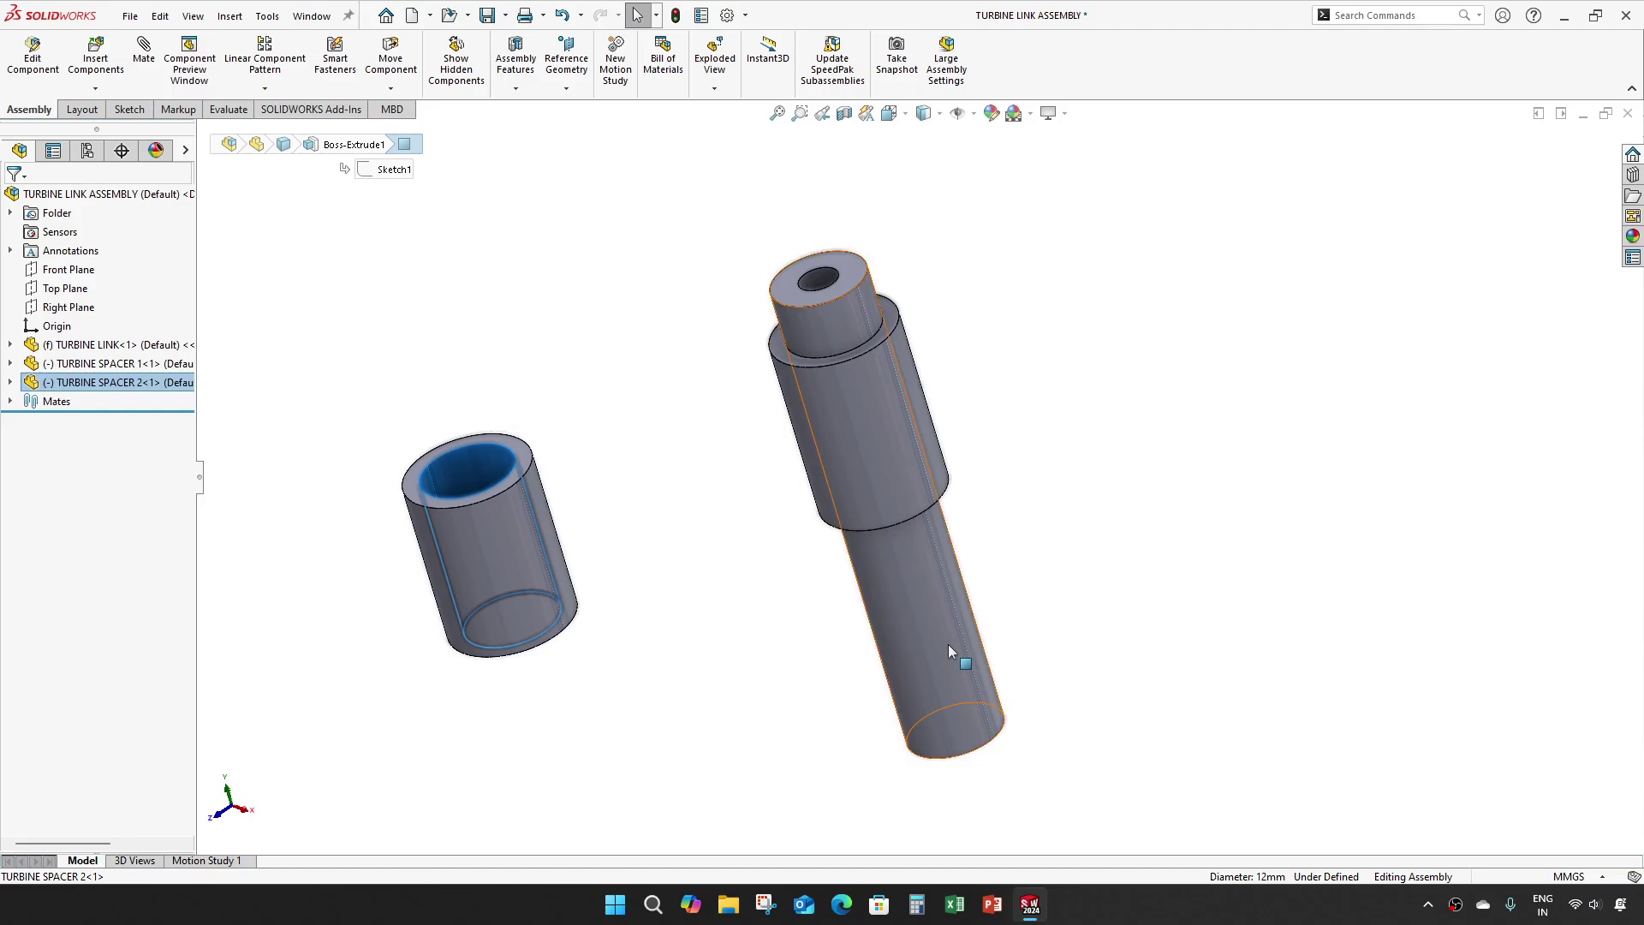
click(948, 644)
click(462, 470)
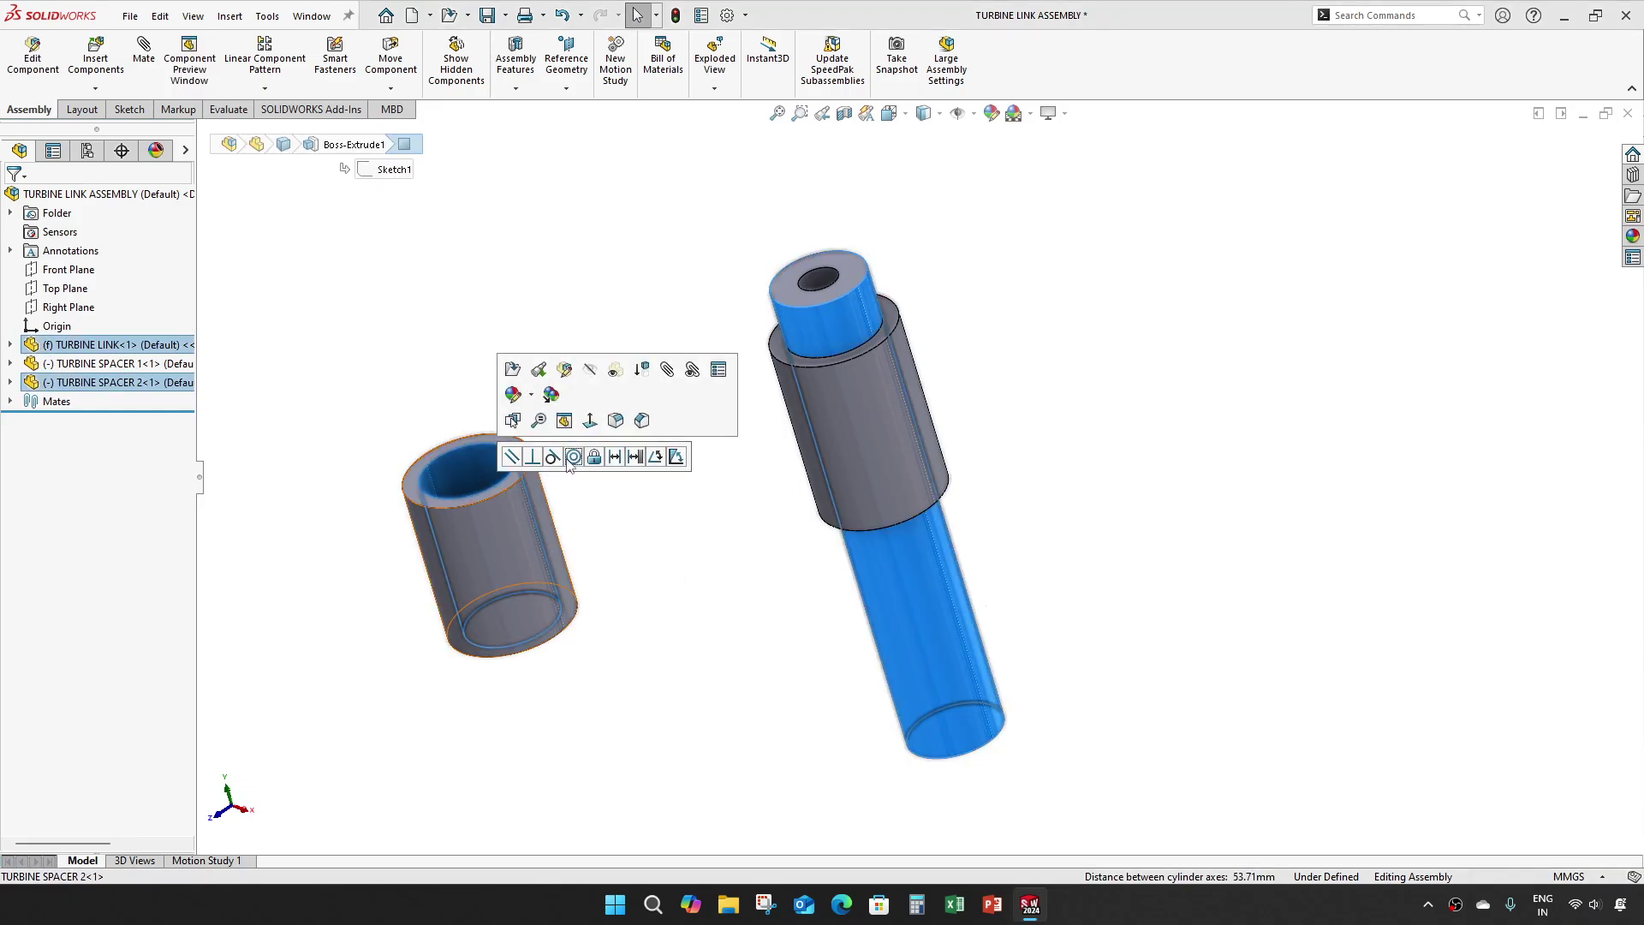
click(573, 456)
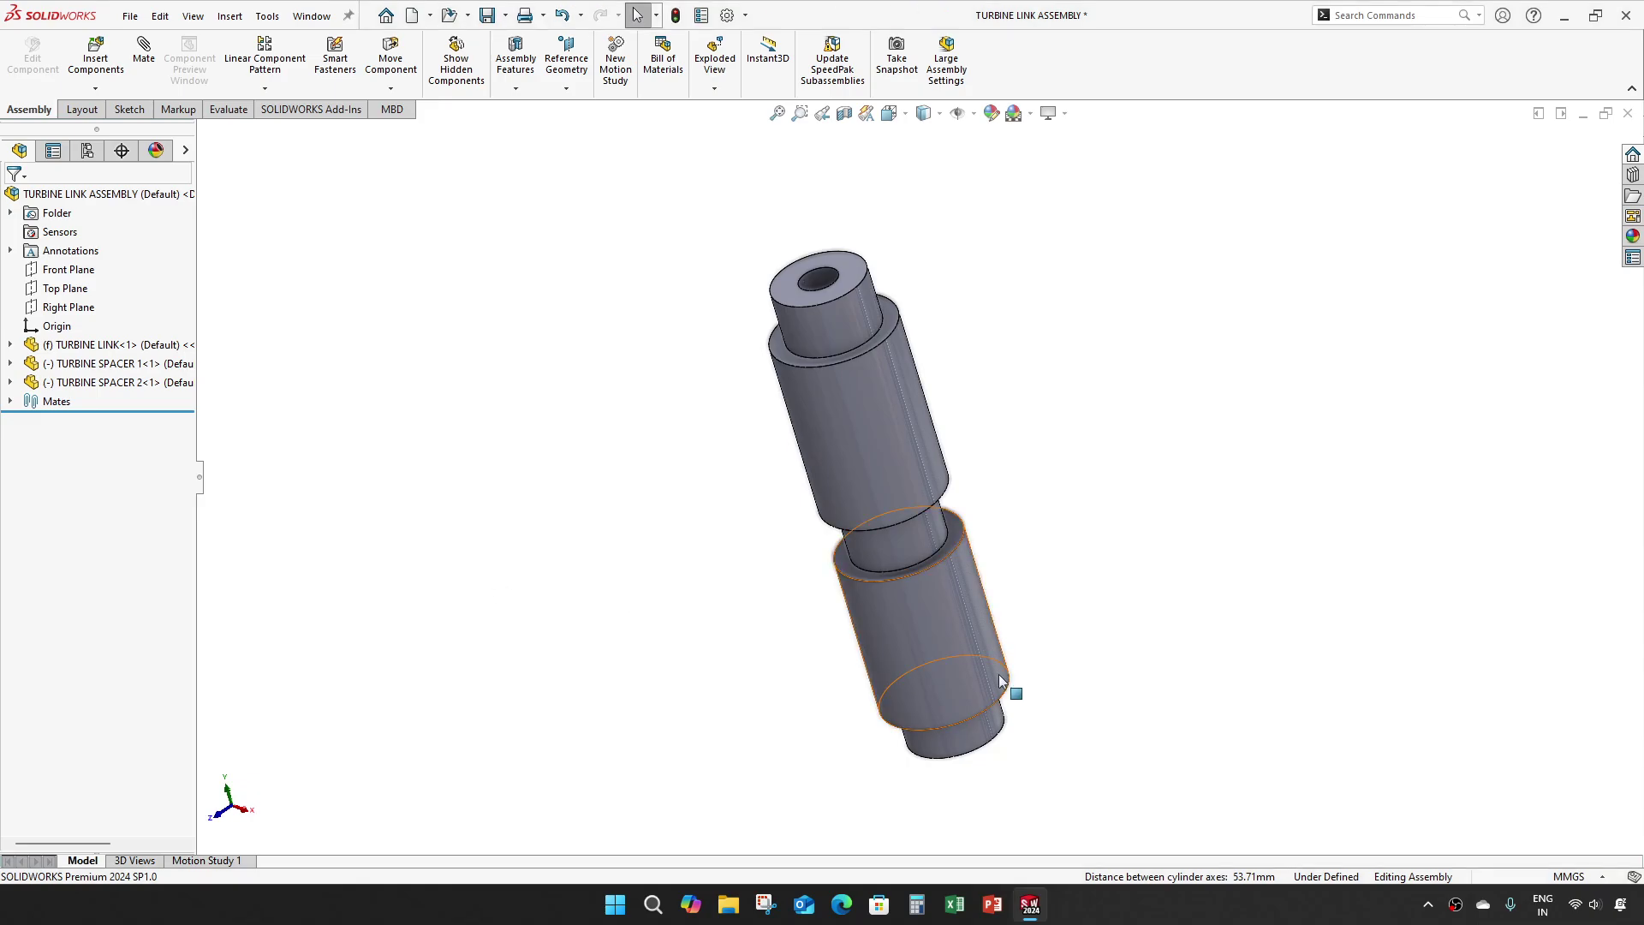
drag(921, 615, 942, 669)
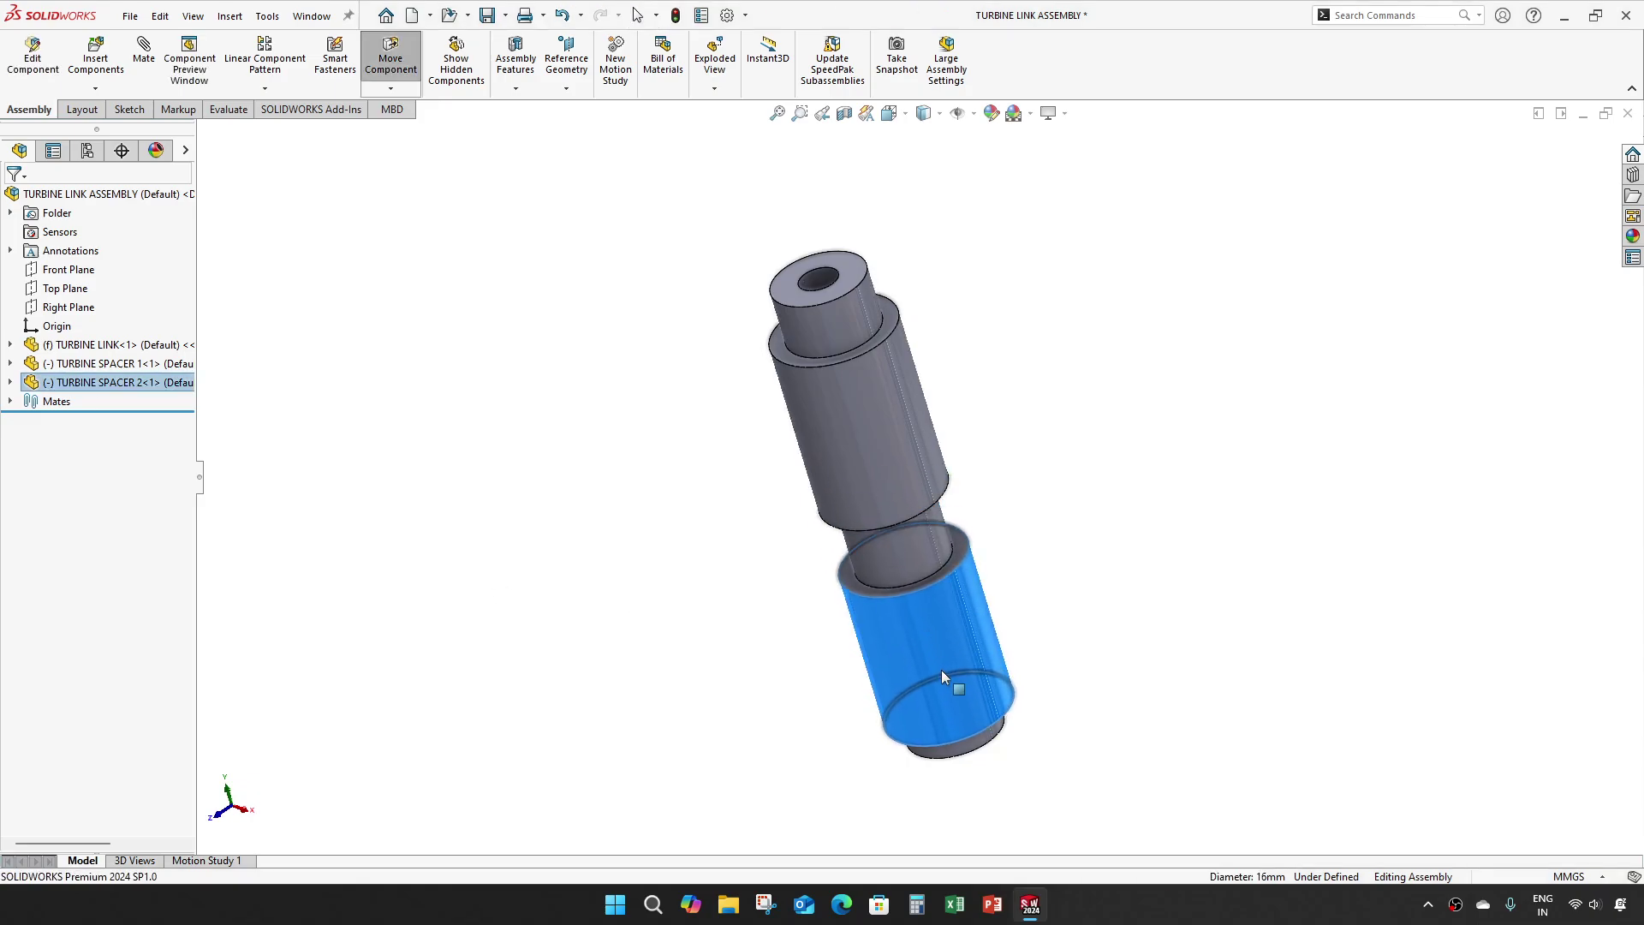
click(1134, 782)
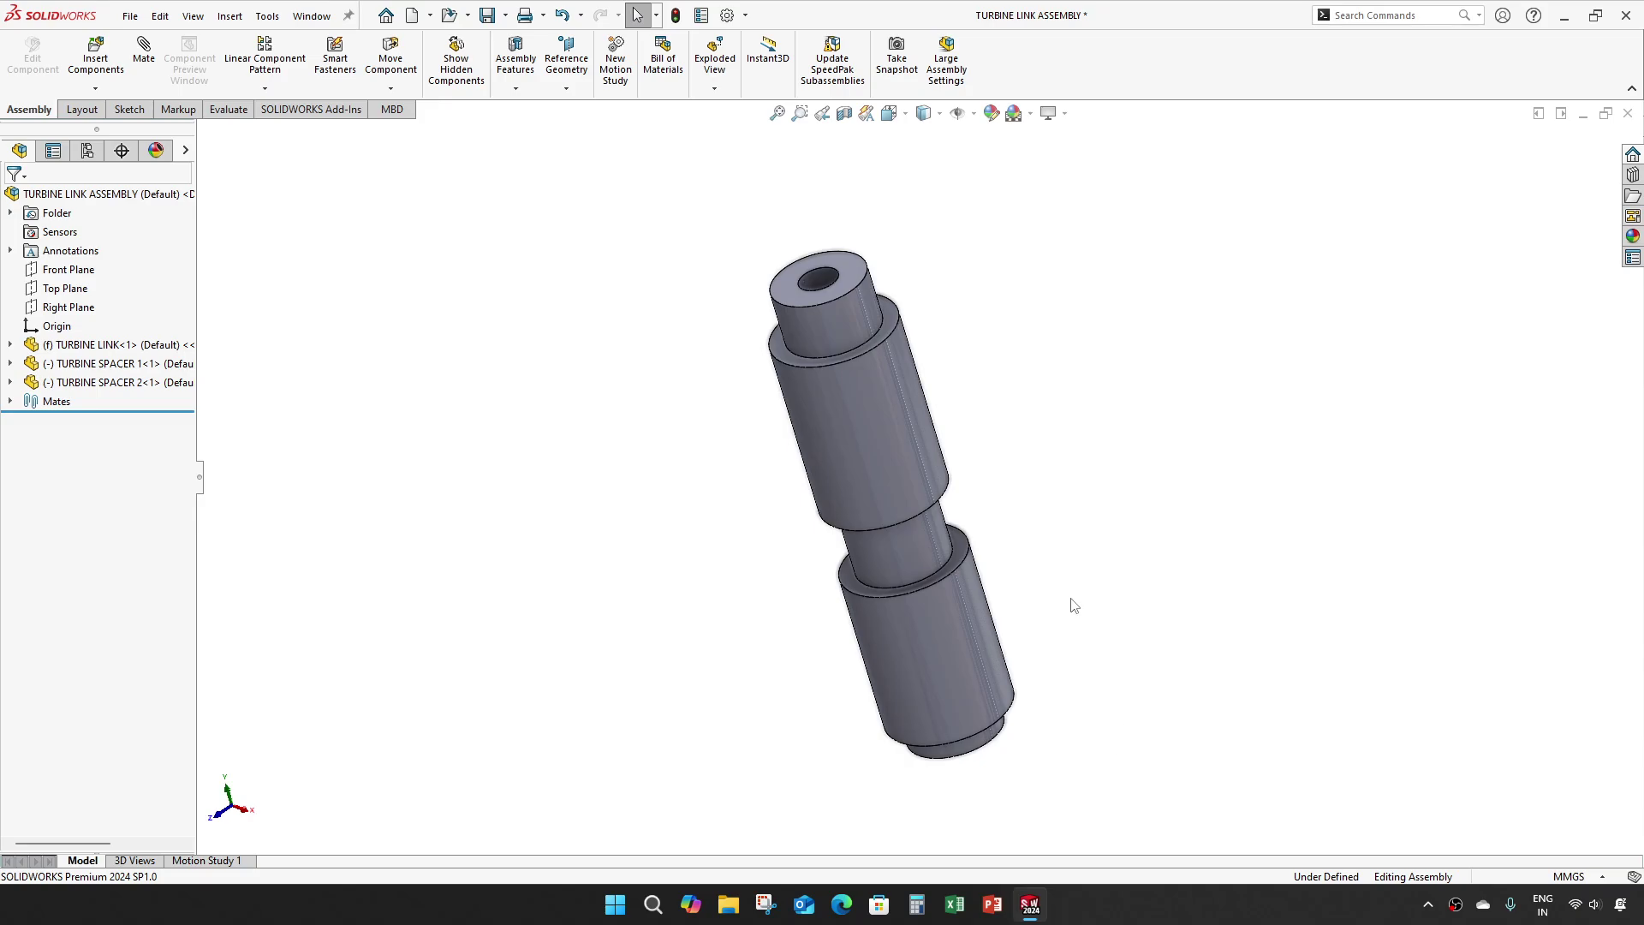
Add a 6 mm distance mate between the lower end faces of TURBINE LINK and TURBINE SPACER 2.
middle_drag(1002, 577, 911, 608)
scroll(911, 607, down, 5)
click(954, 573)
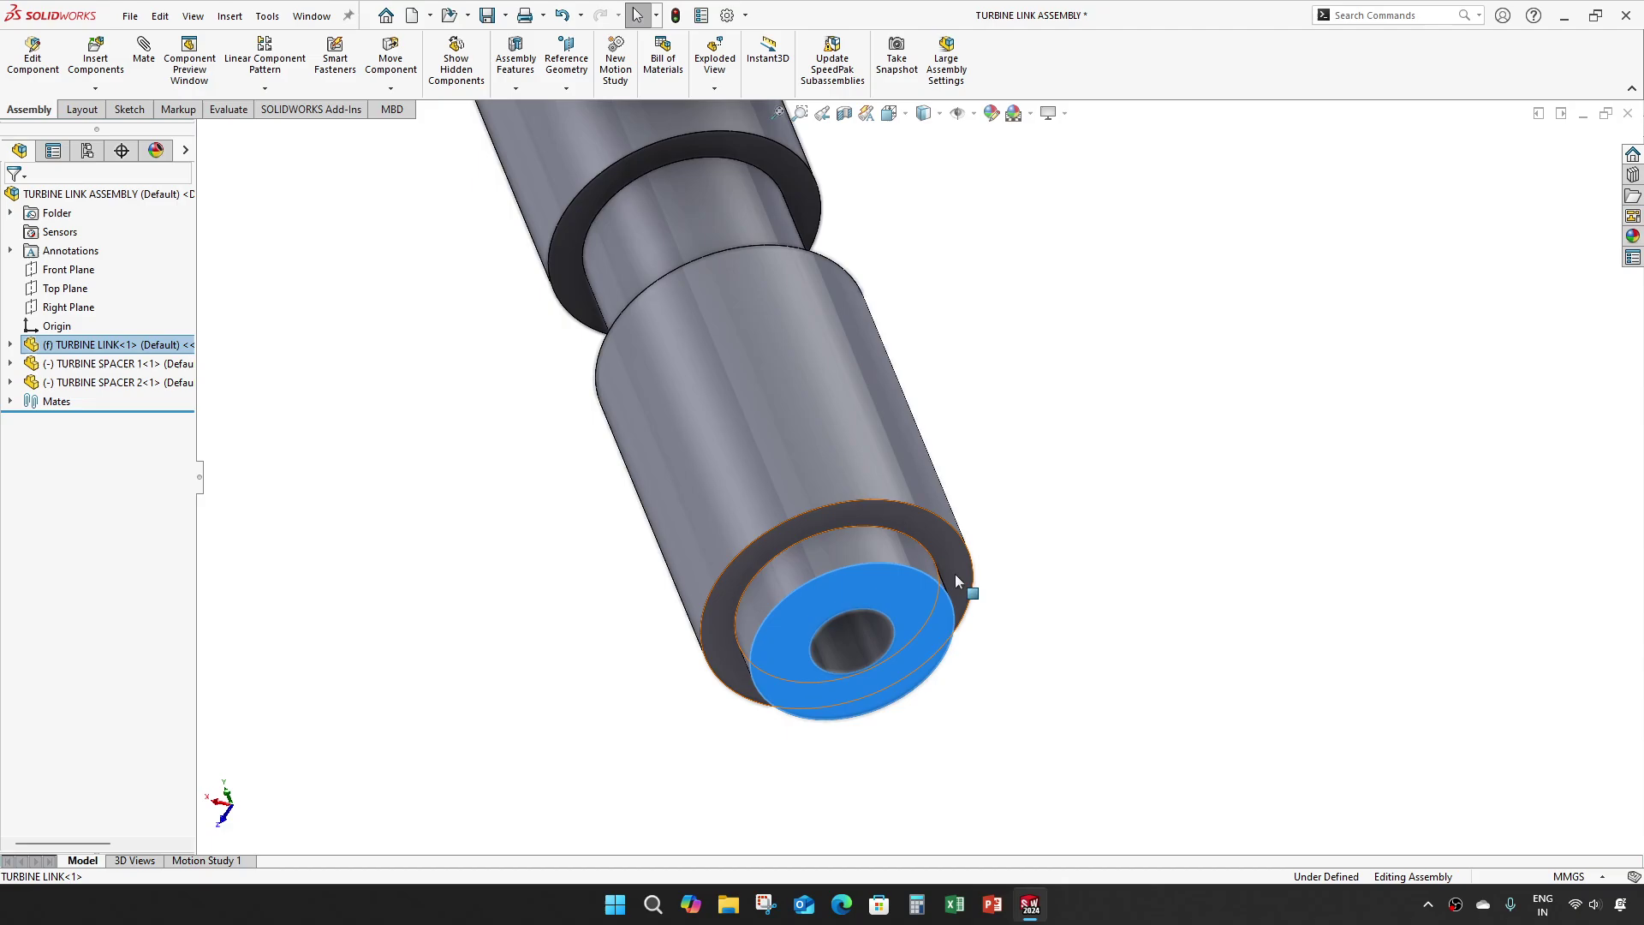
click(1087, 553)
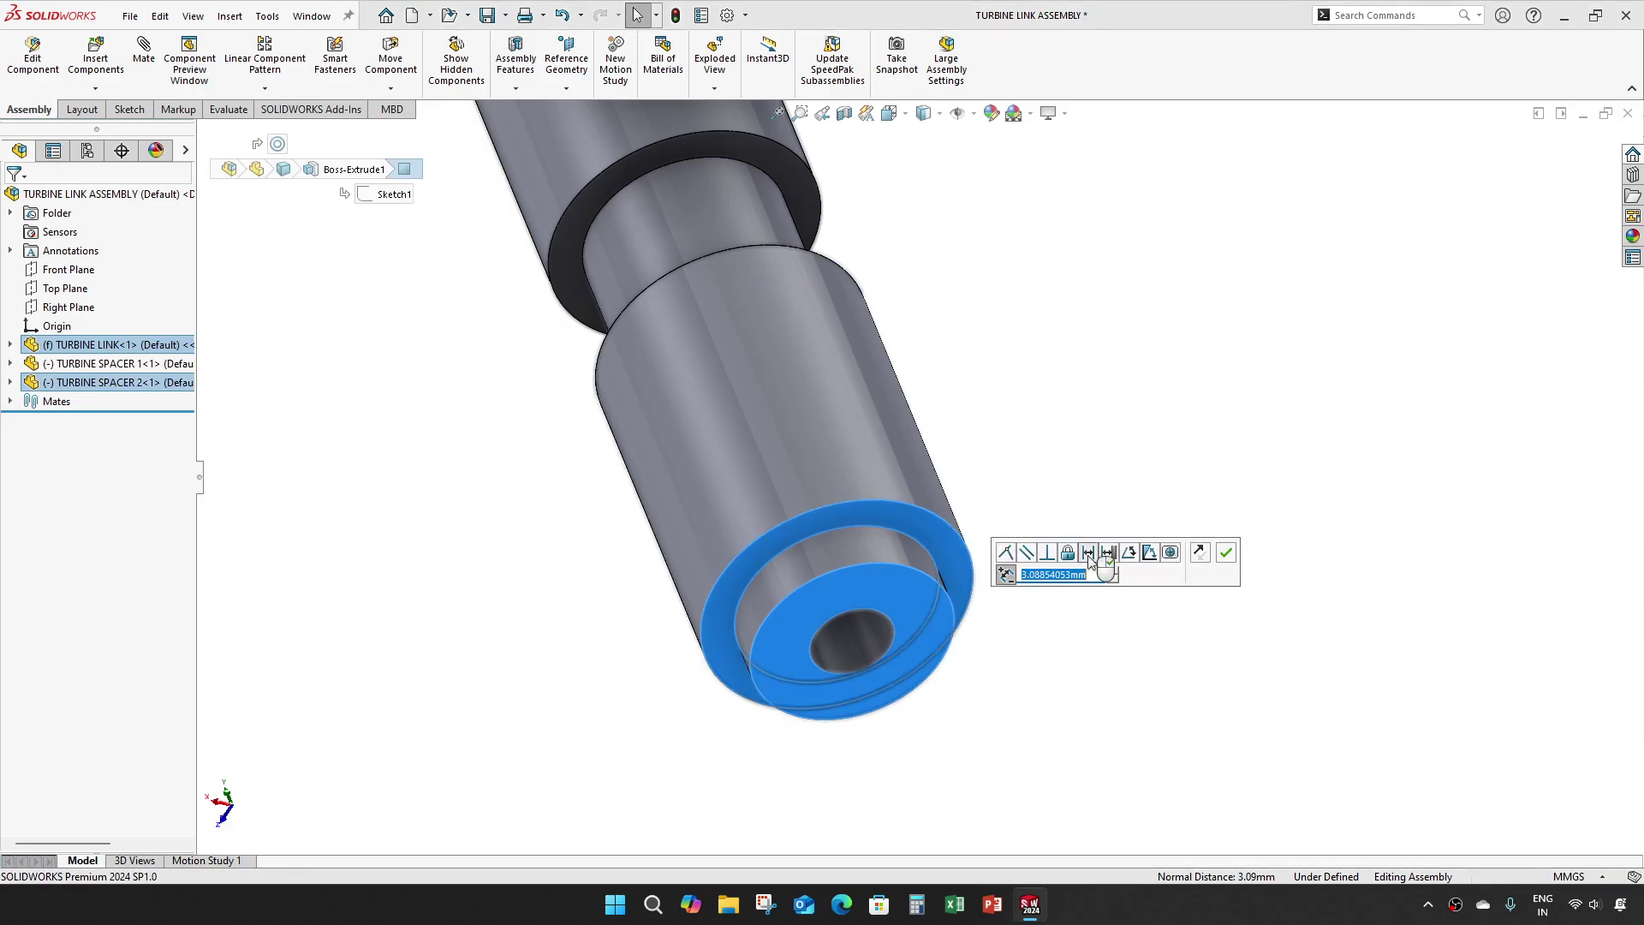
text(5.00mm)
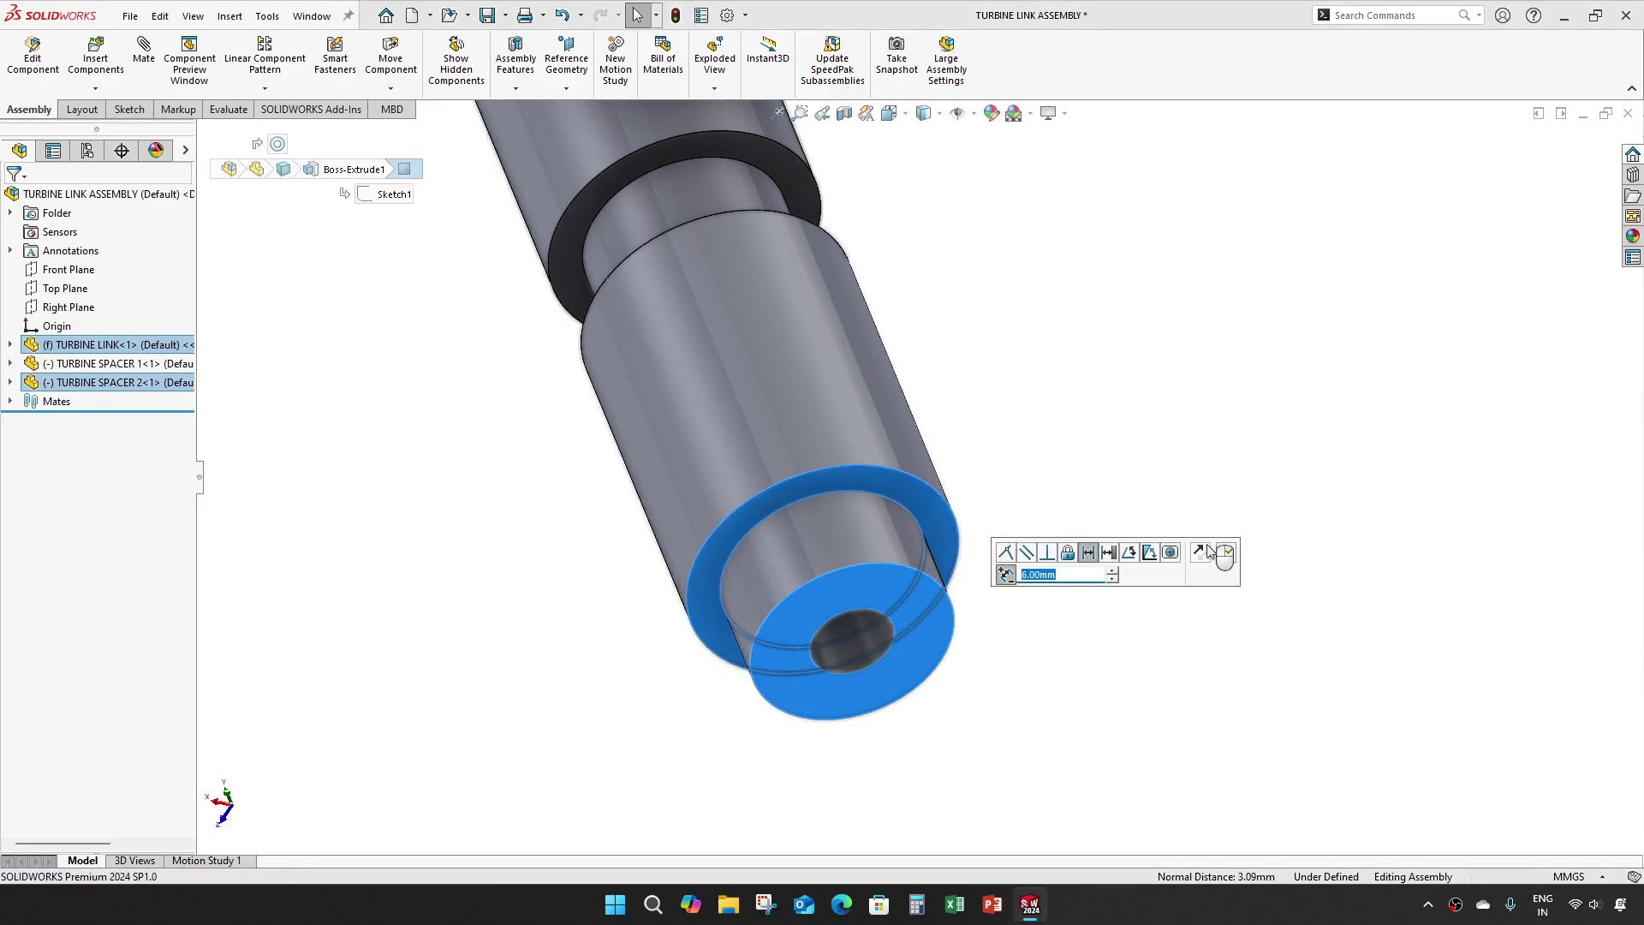
click(1226, 554)
Save TURBINE LINK ASSEMBLY and minimize the program window.
key(ctrl+7)
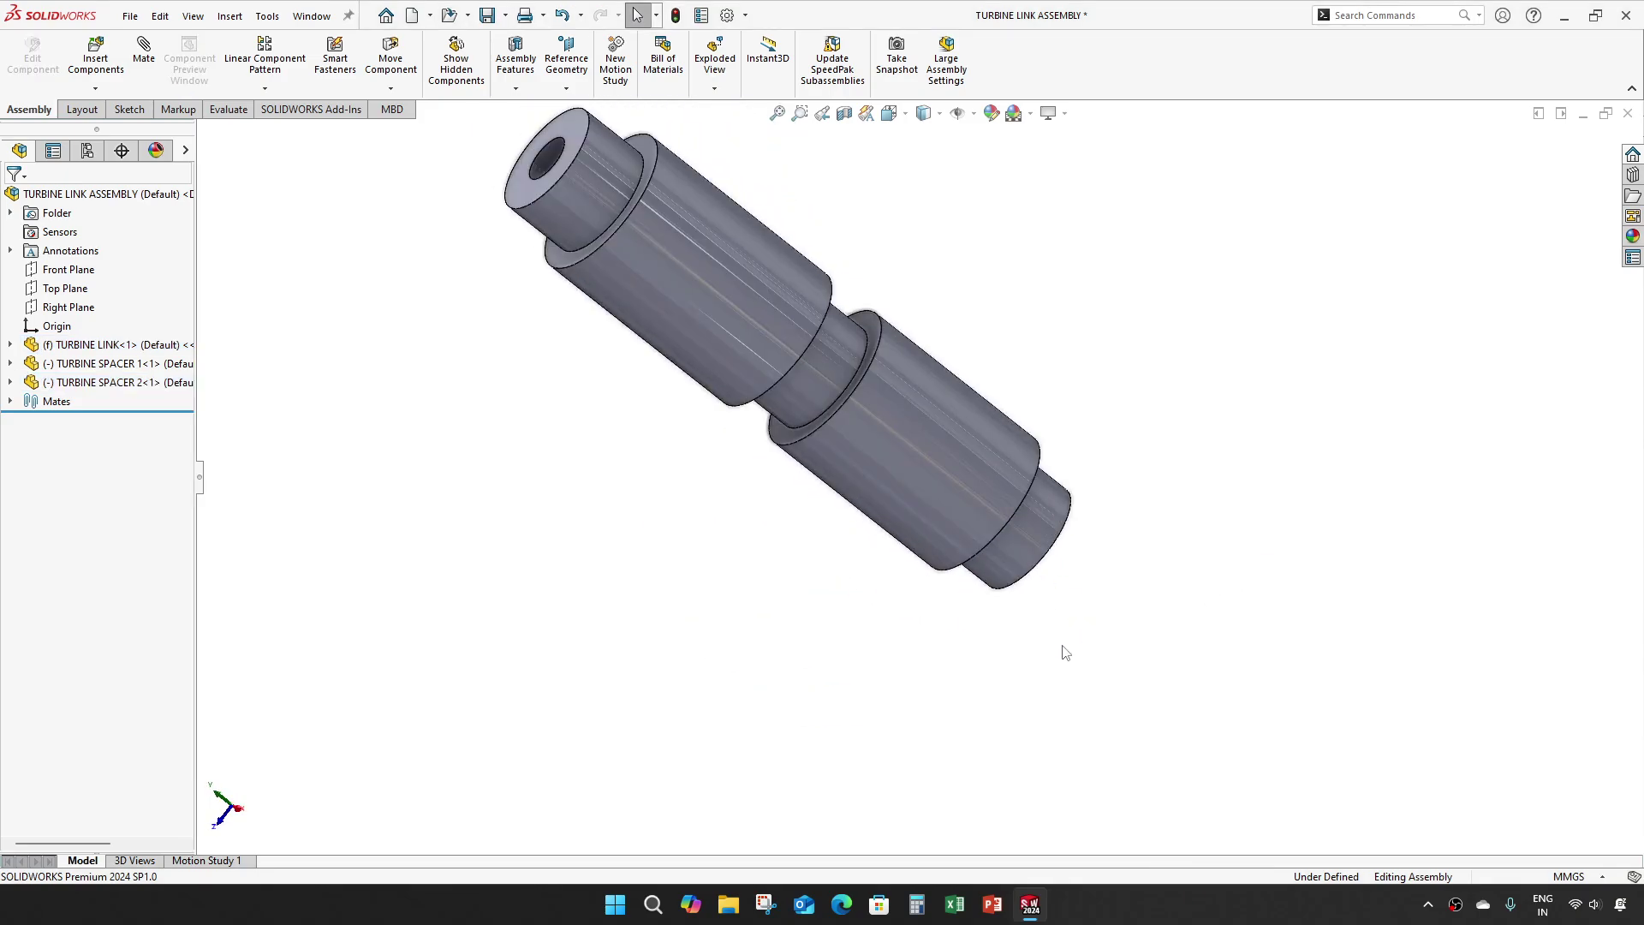
middle_drag(1011, 653, 1003, 374)
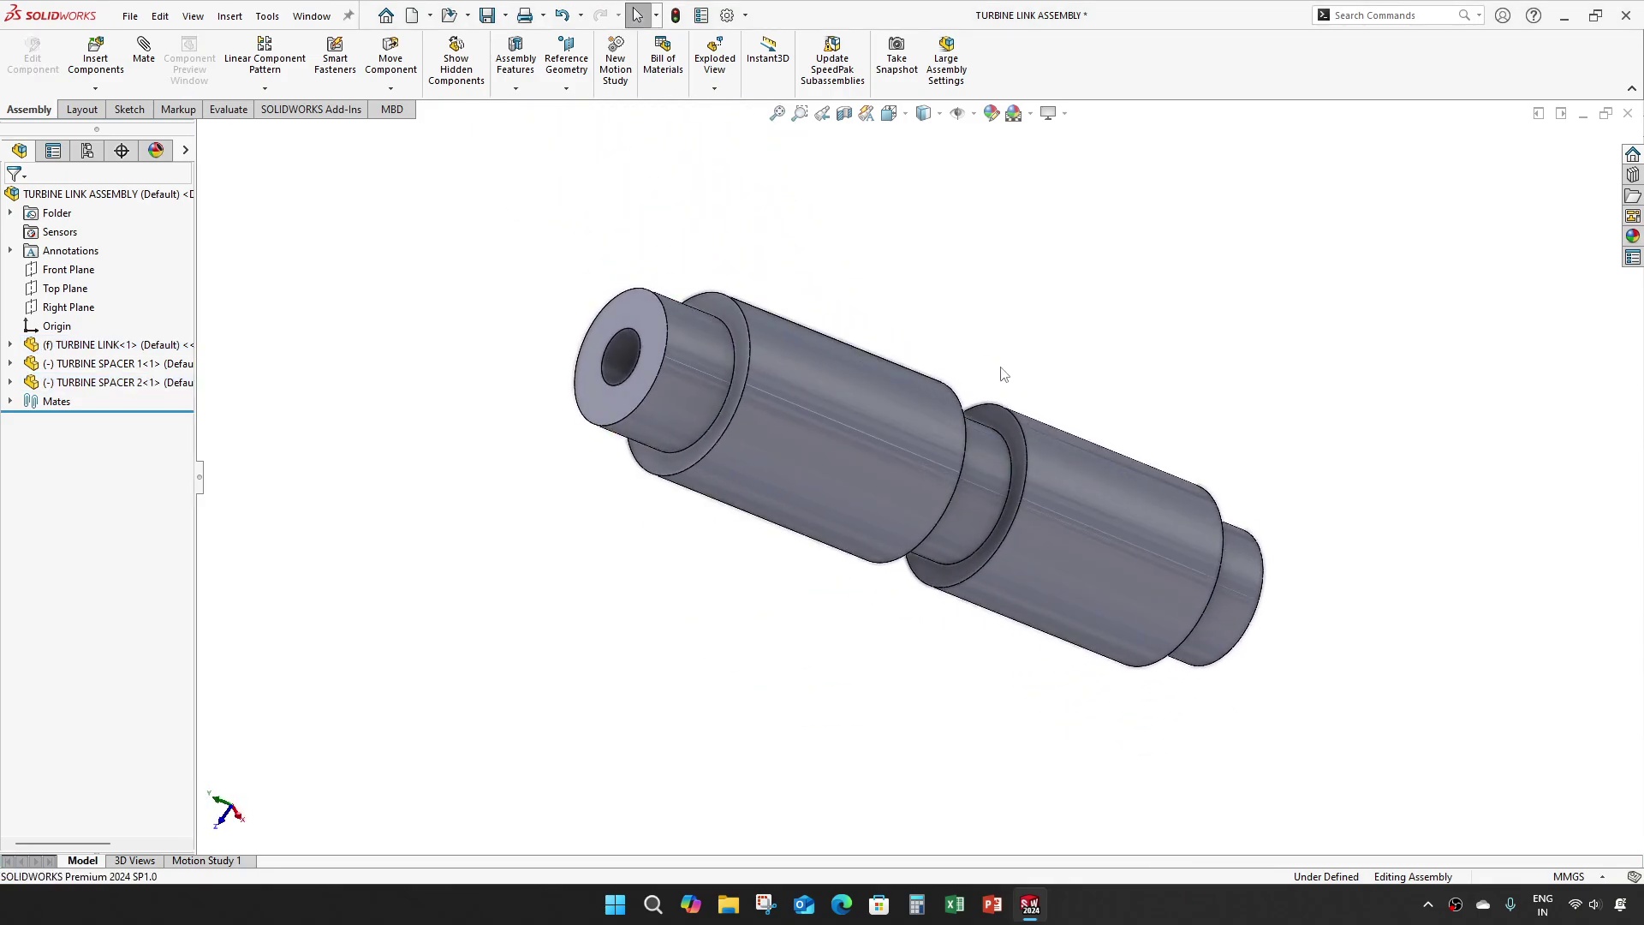
key(ctrl+s)
middle_drag(1002, 360, 988, 396)
scroll(948, 359, down, 3)
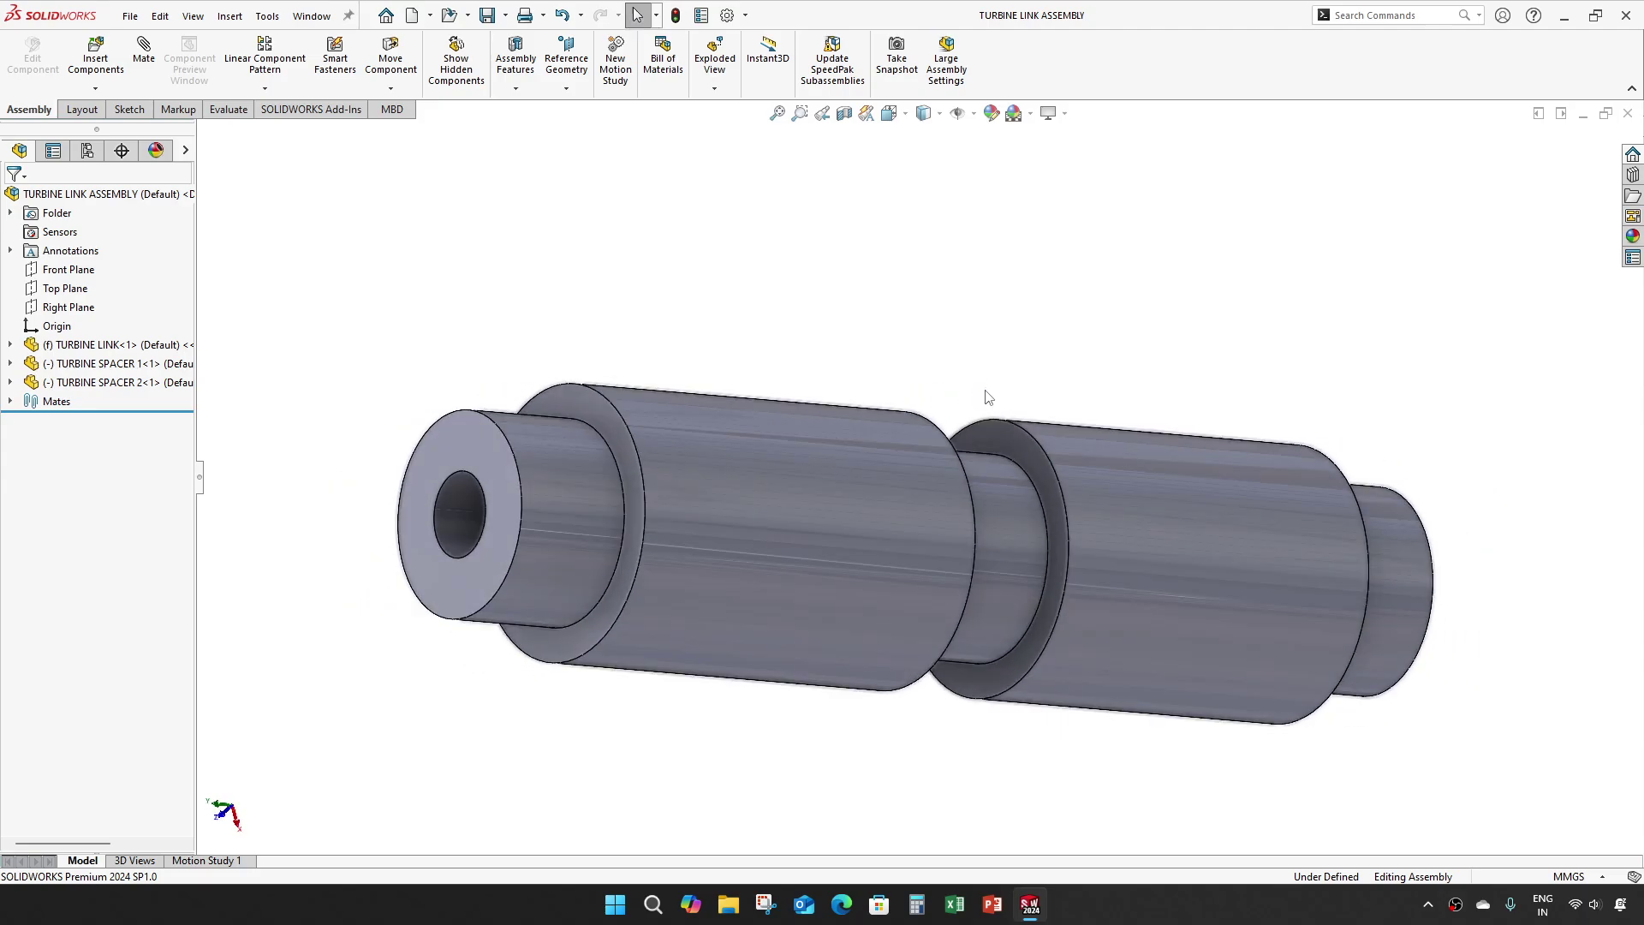
click(1564, 15)
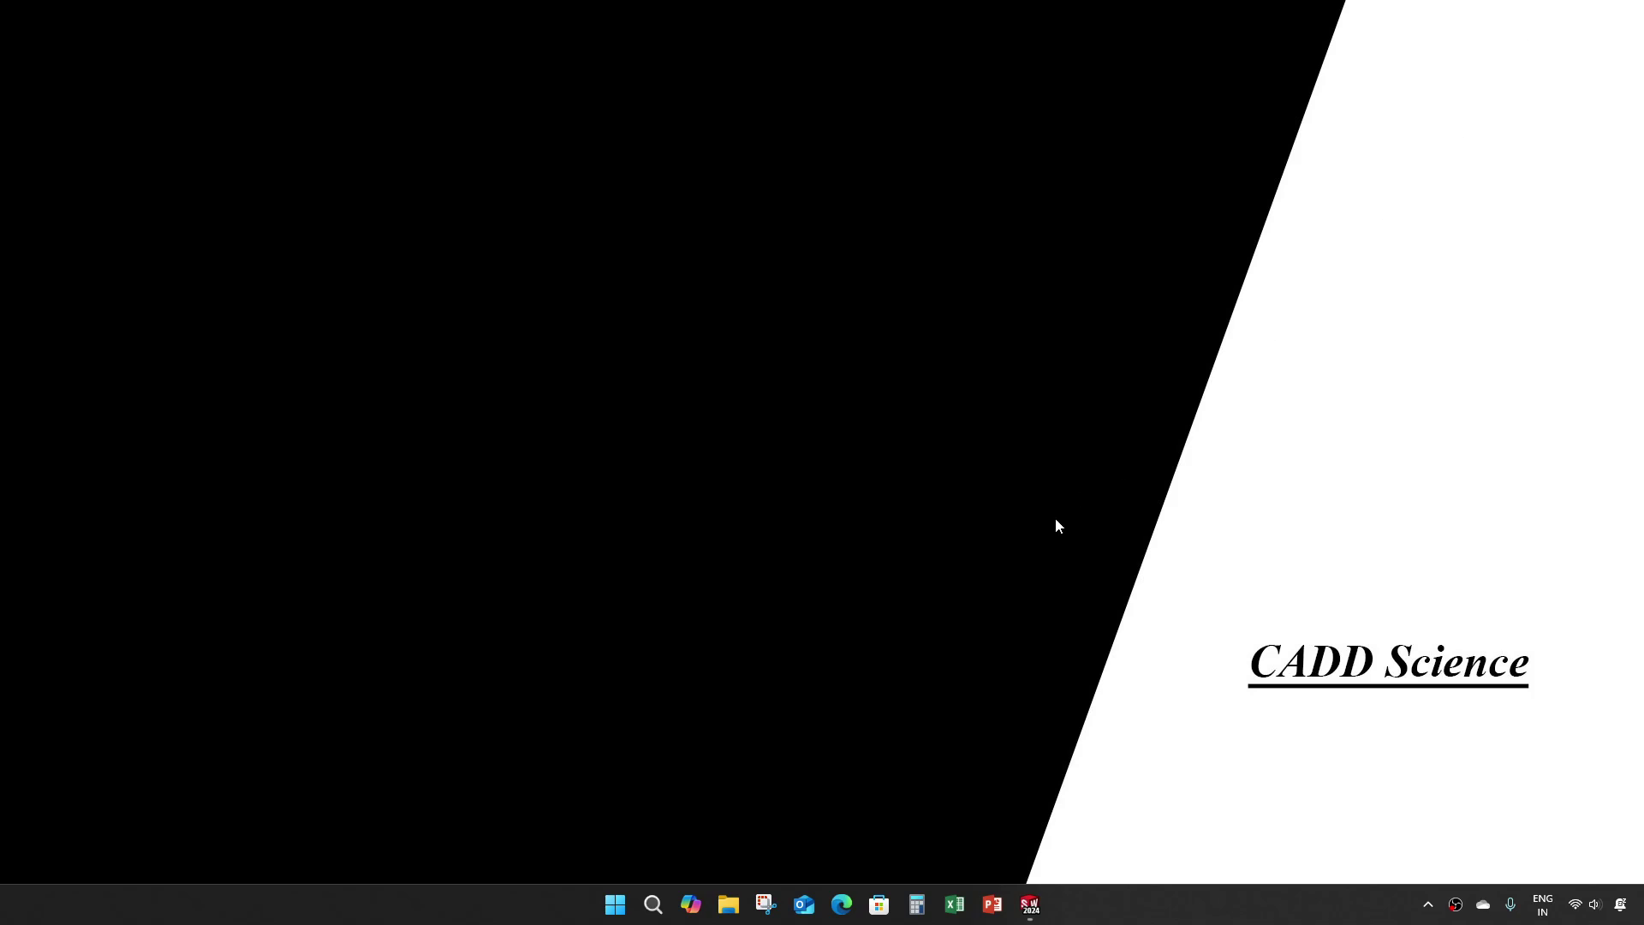